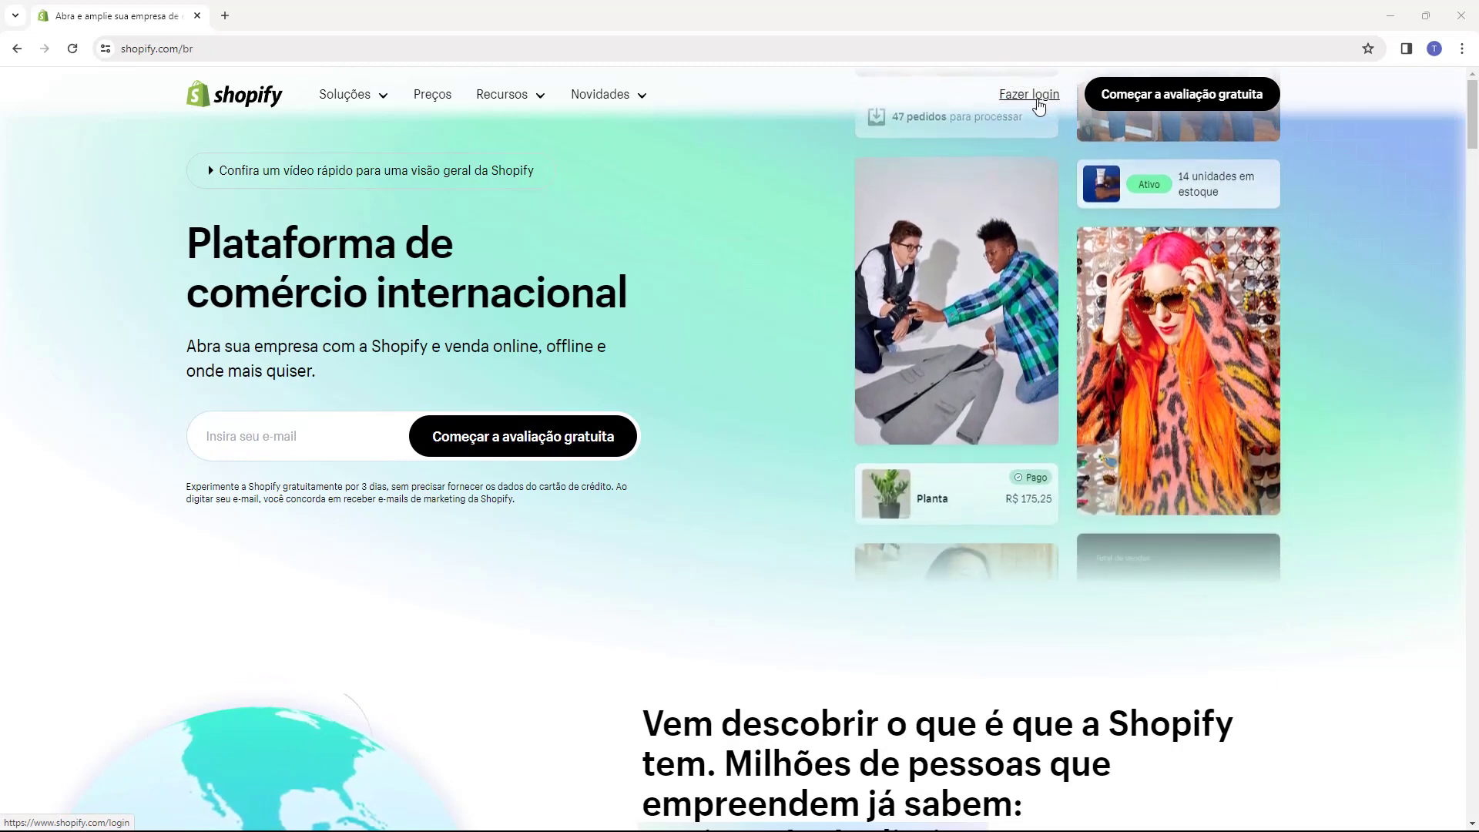
# Step: Log in to the Shopify store admin and open the current Dawn theme of the online store for customization
pyautogui.click(1032, 96)
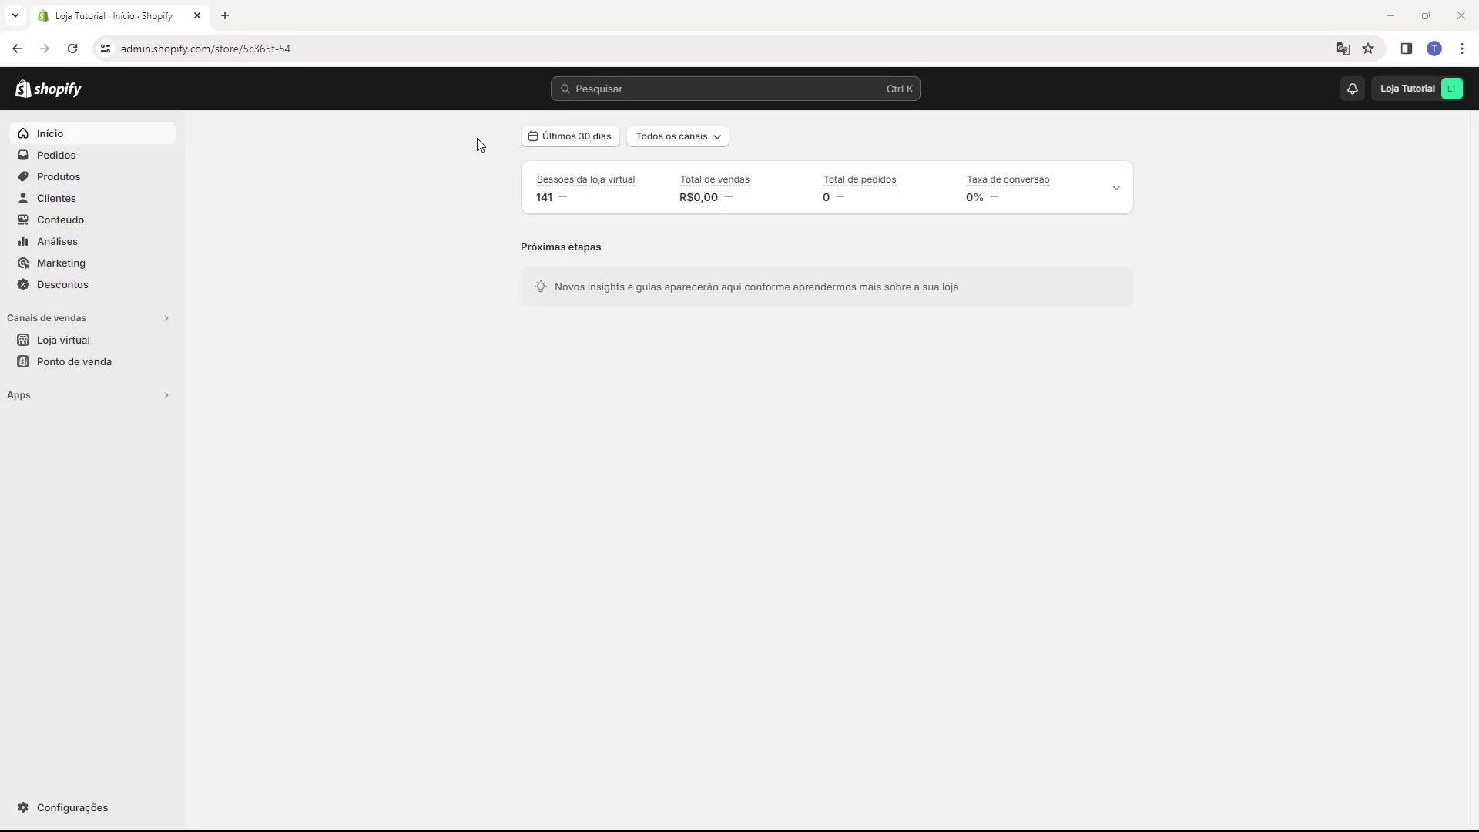
pyautogui.click(60, 342)
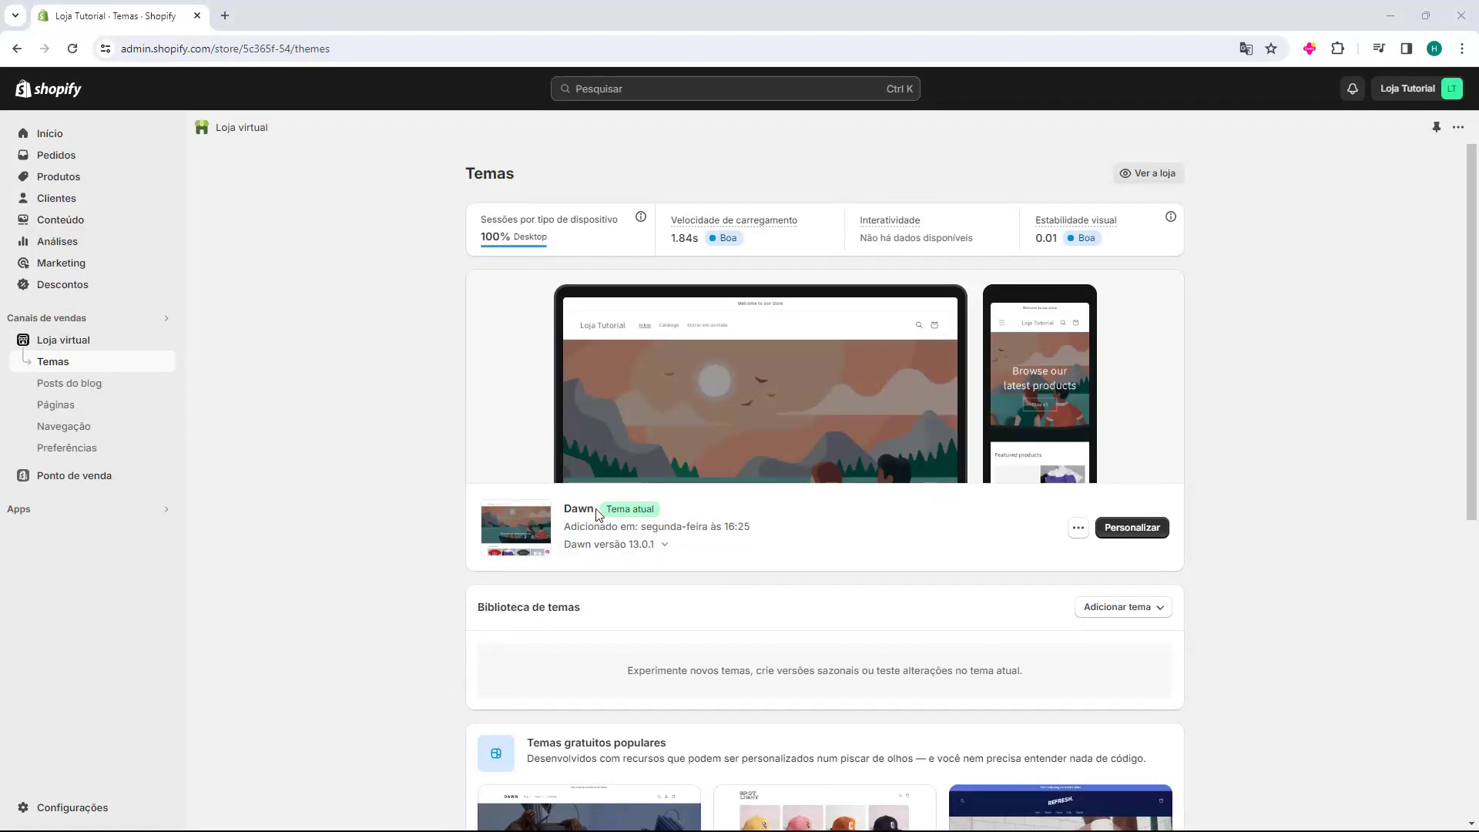
pyautogui.moveTo(606, 510); pyautogui.dragTo(653, 510)
pyautogui.click(637, 512)
pyautogui.click(1132, 528)
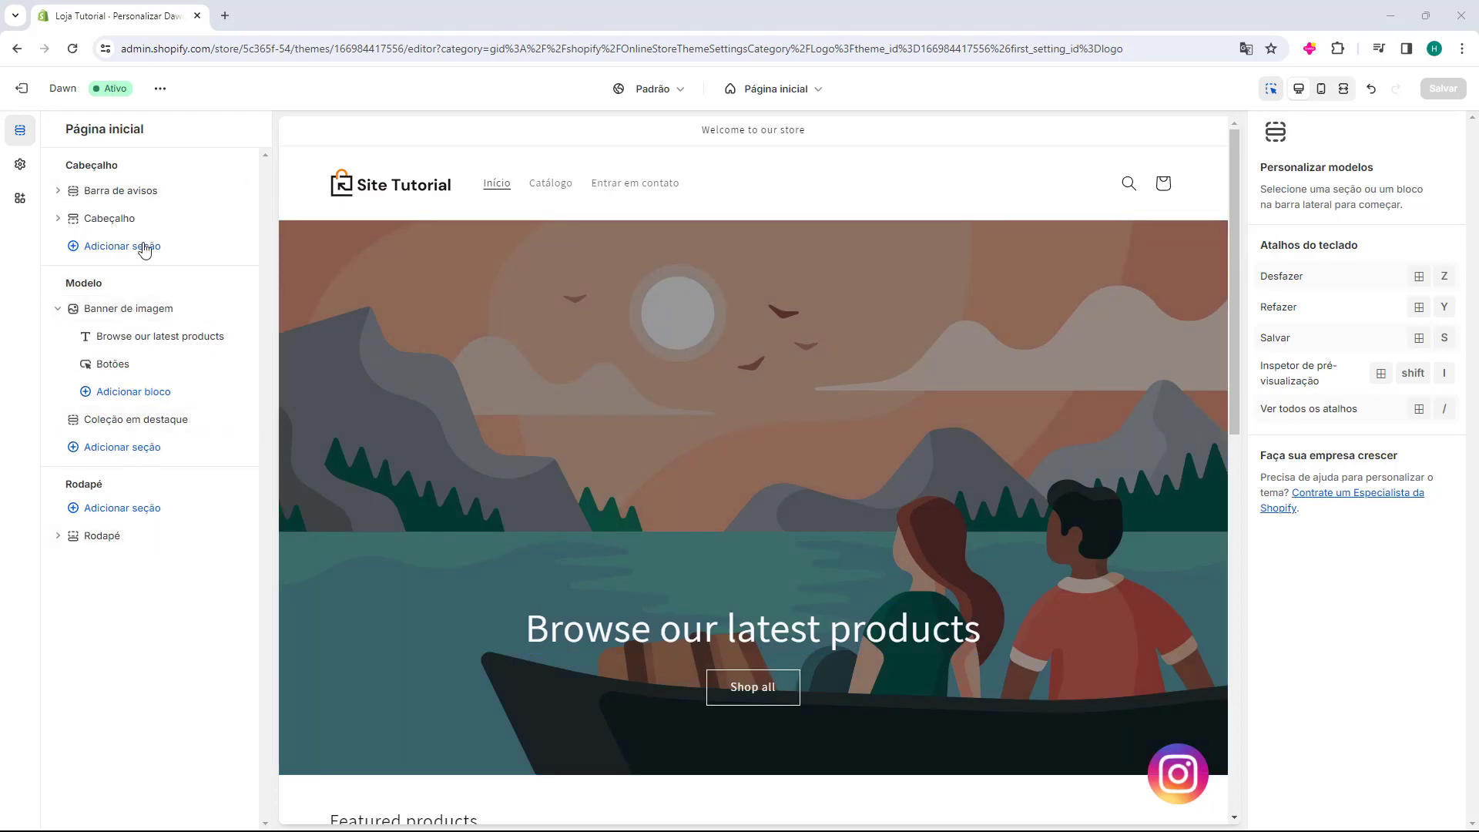
# Step: Open the settings of the Barra de avisos section in the page header group
pyautogui.click(151, 187)
pyautogui.moveTo(64, 165)
pyautogui.mouseDown()
pyautogui.moveTo(135, 168)
pyautogui.moveTo(93, 165)
pyautogui.mouseUp()
pyautogui.click(135, 167)
pyautogui.click(89, 164)
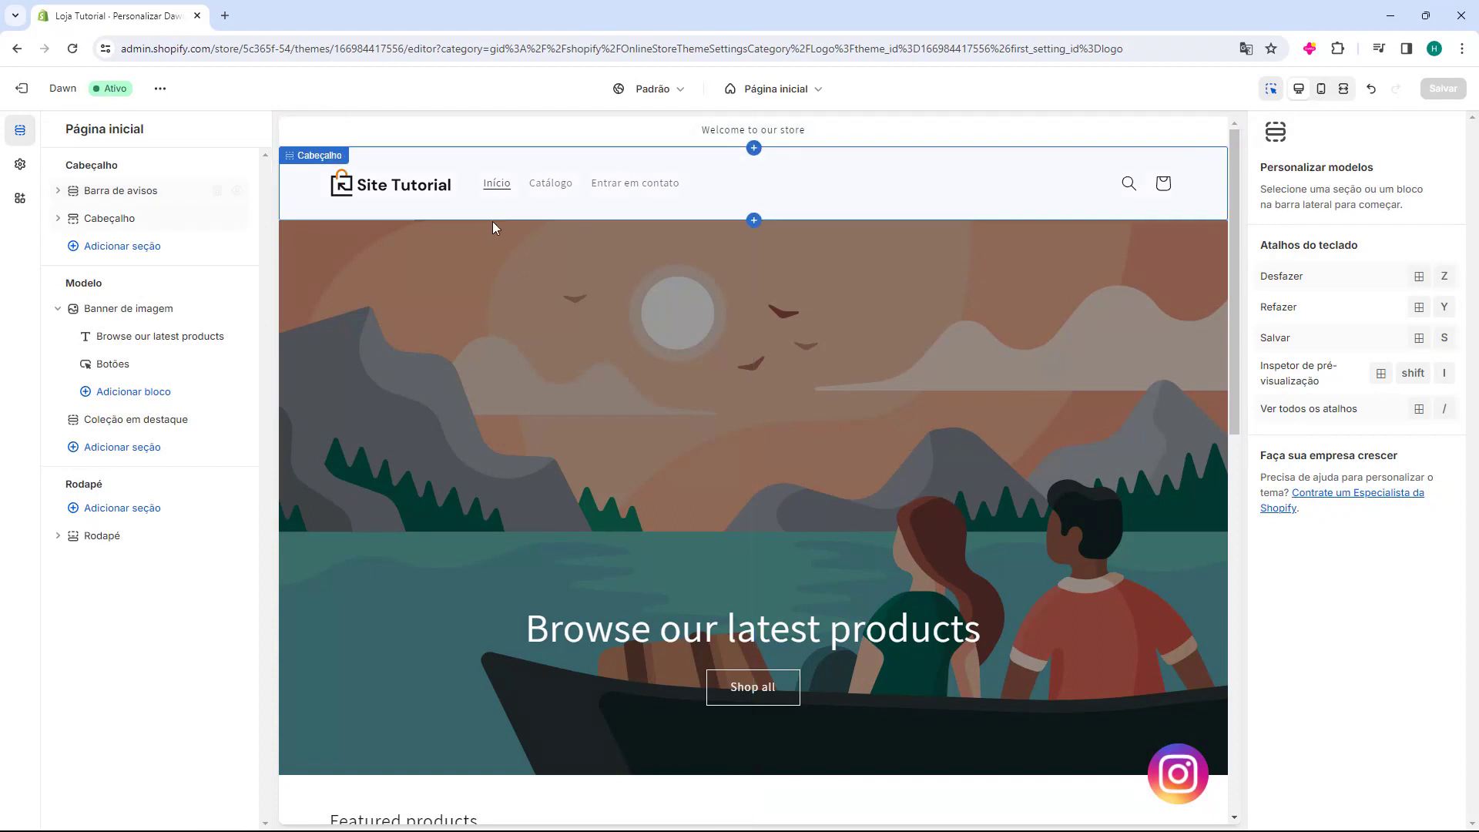
pyautogui.click(116, 192)
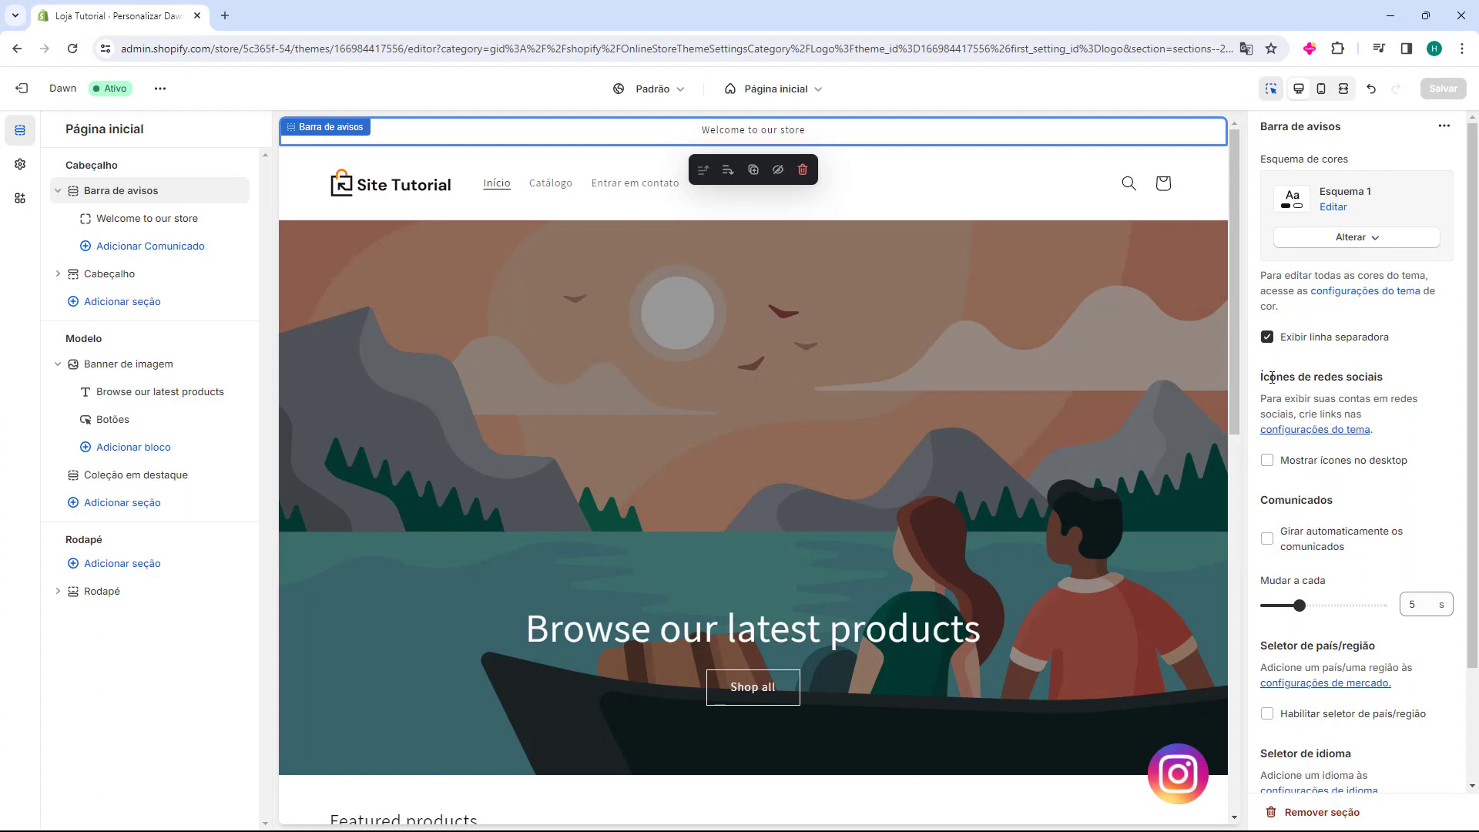
# Step: Examine the announcement bar's settings for social media icons, country/region selector and language selector
pyautogui.moveTo(1272, 378); pyautogui.dragTo(1308, 378)
pyautogui.click(1302, 487)
pyautogui.scroll(-2, 1275, 523)
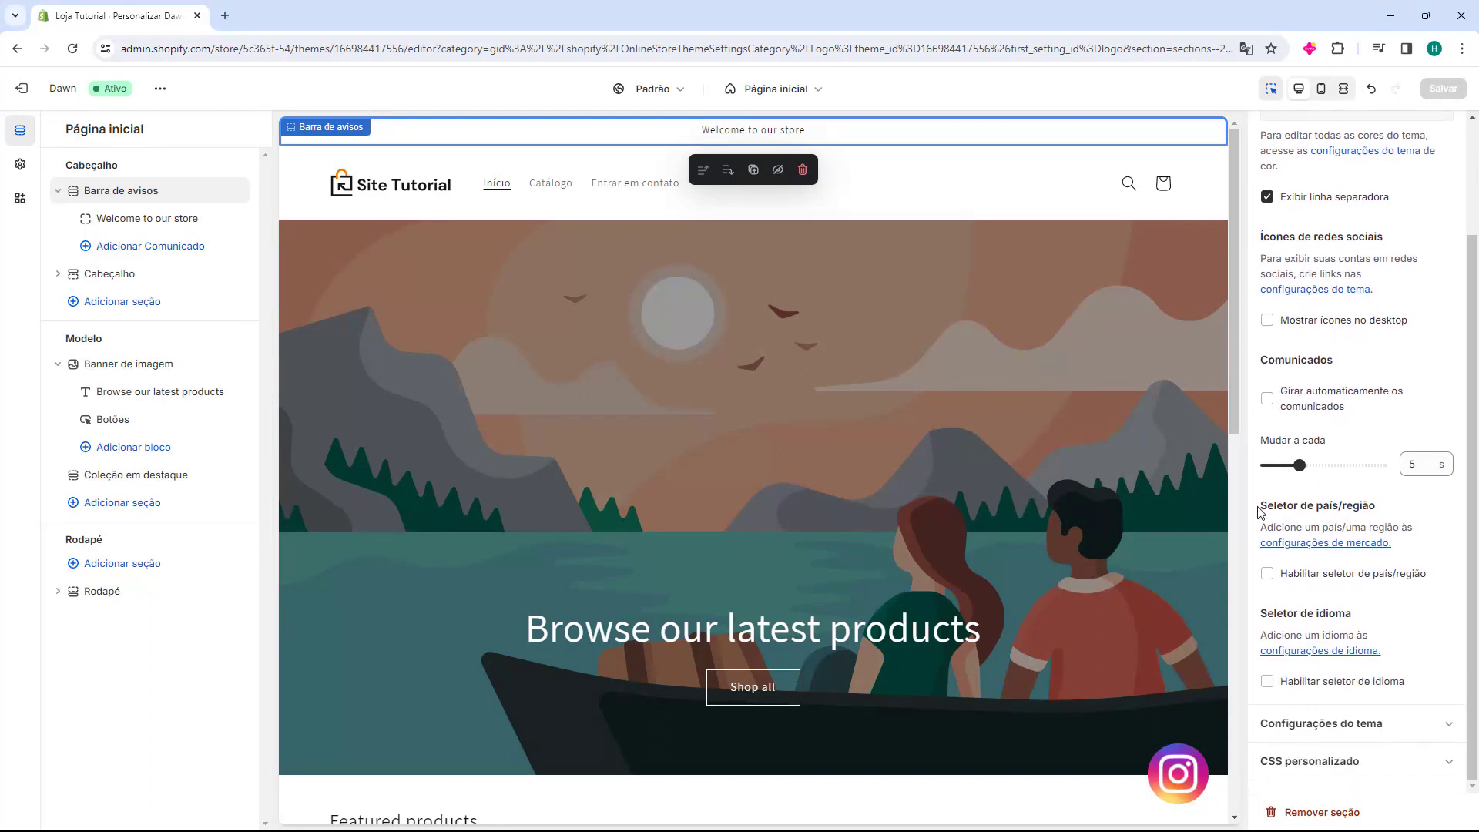
pyautogui.moveTo(1265, 507); pyautogui.dragTo(1299, 507)
pyautogui.click(1340, 507)
pyautogui.doubleClick(1283, 614)
pyautogui.click(1293, 628)
# Step: Try color schemes Esquema 2, 3, 4 and 5 on the announcement bar and return it to Esquema 1
pyautogui.scroll(2, 1310, 213)
pyautogui.click(1354, 237)
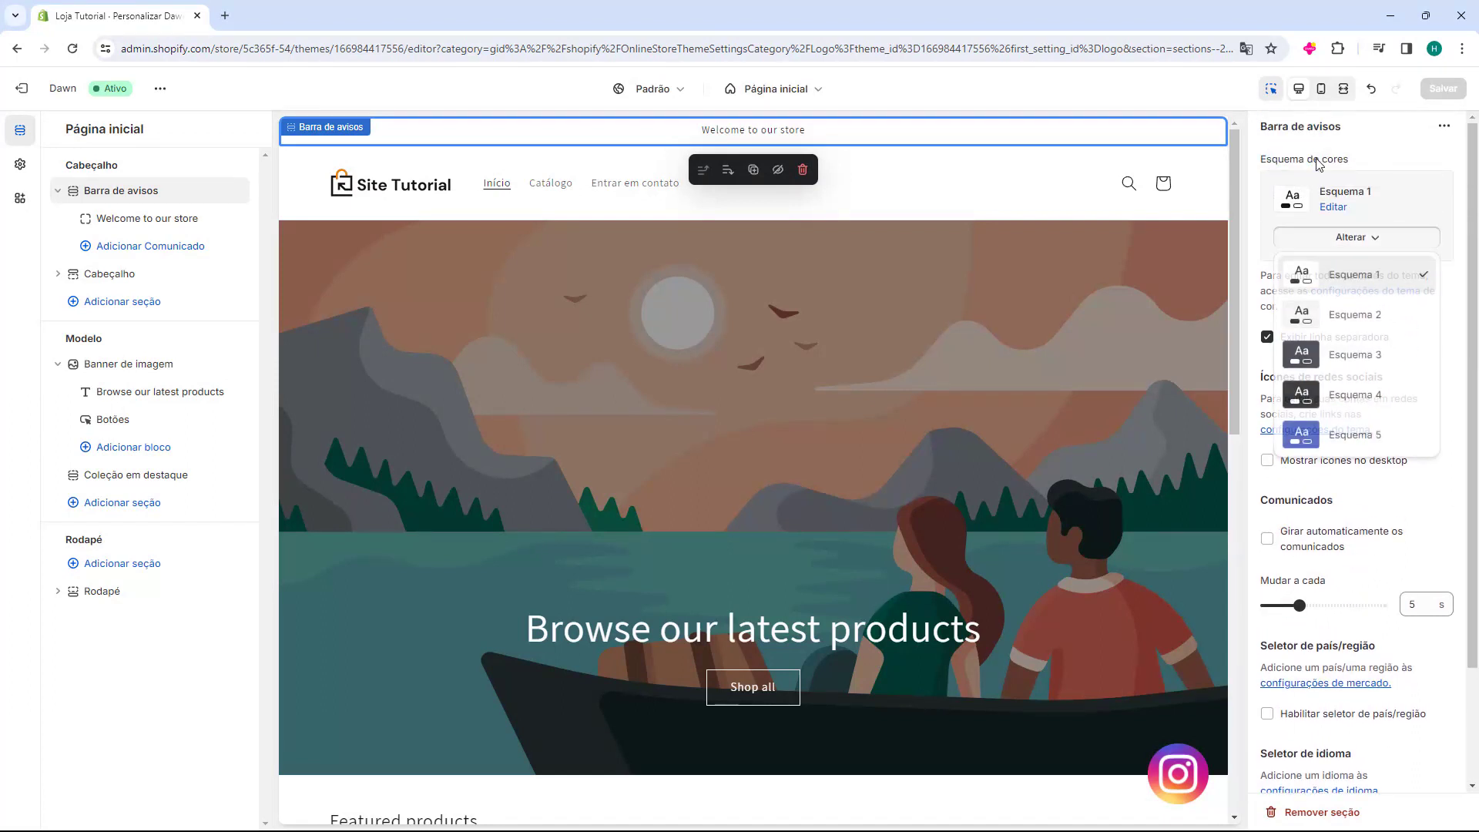
pyautogui.click(1346, 316)
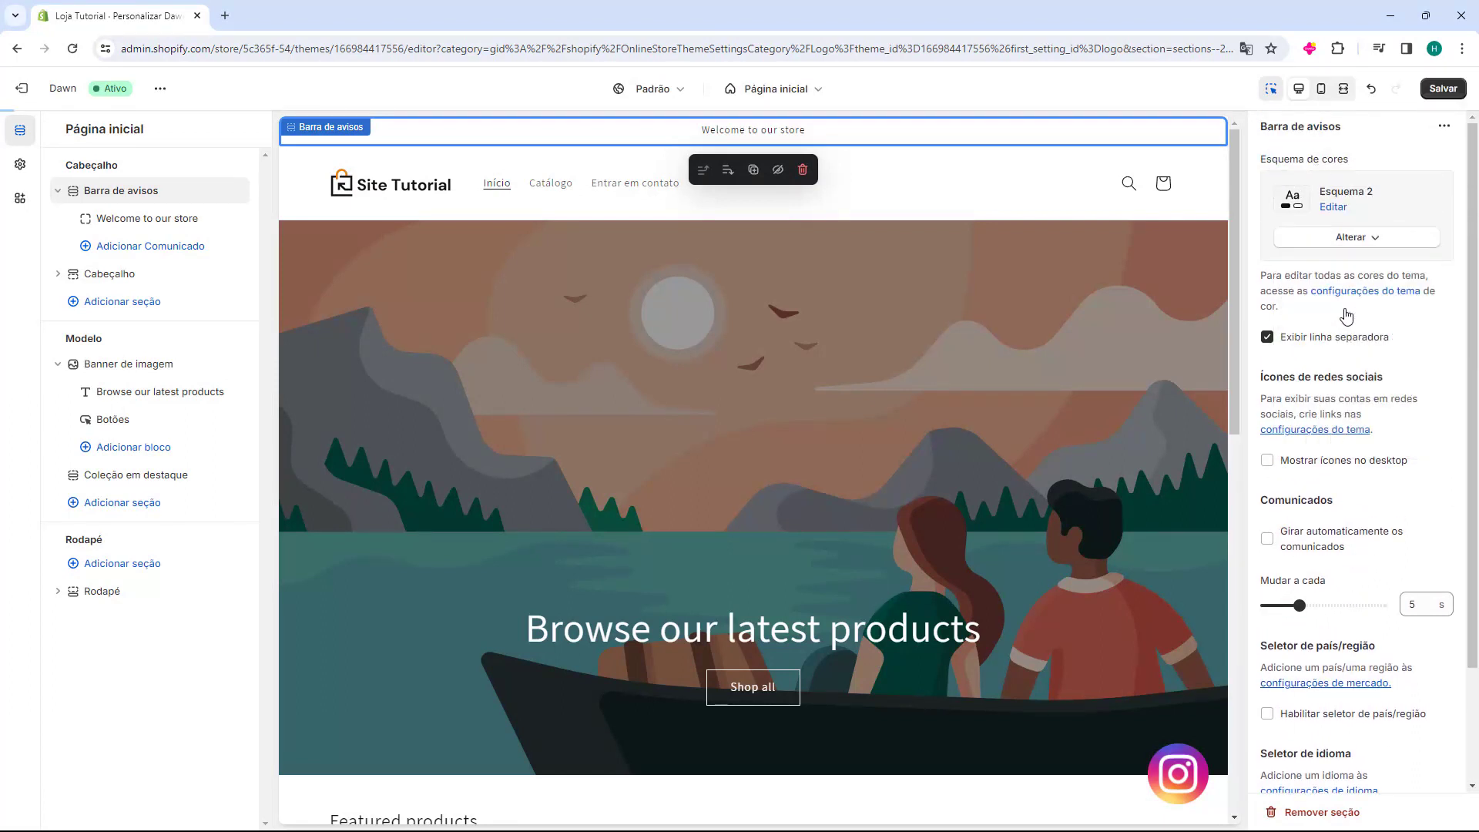
pyautogui.click(1350, 241)
pyautogui.click(1354, 301)
pyautogui.click(1350, 239)
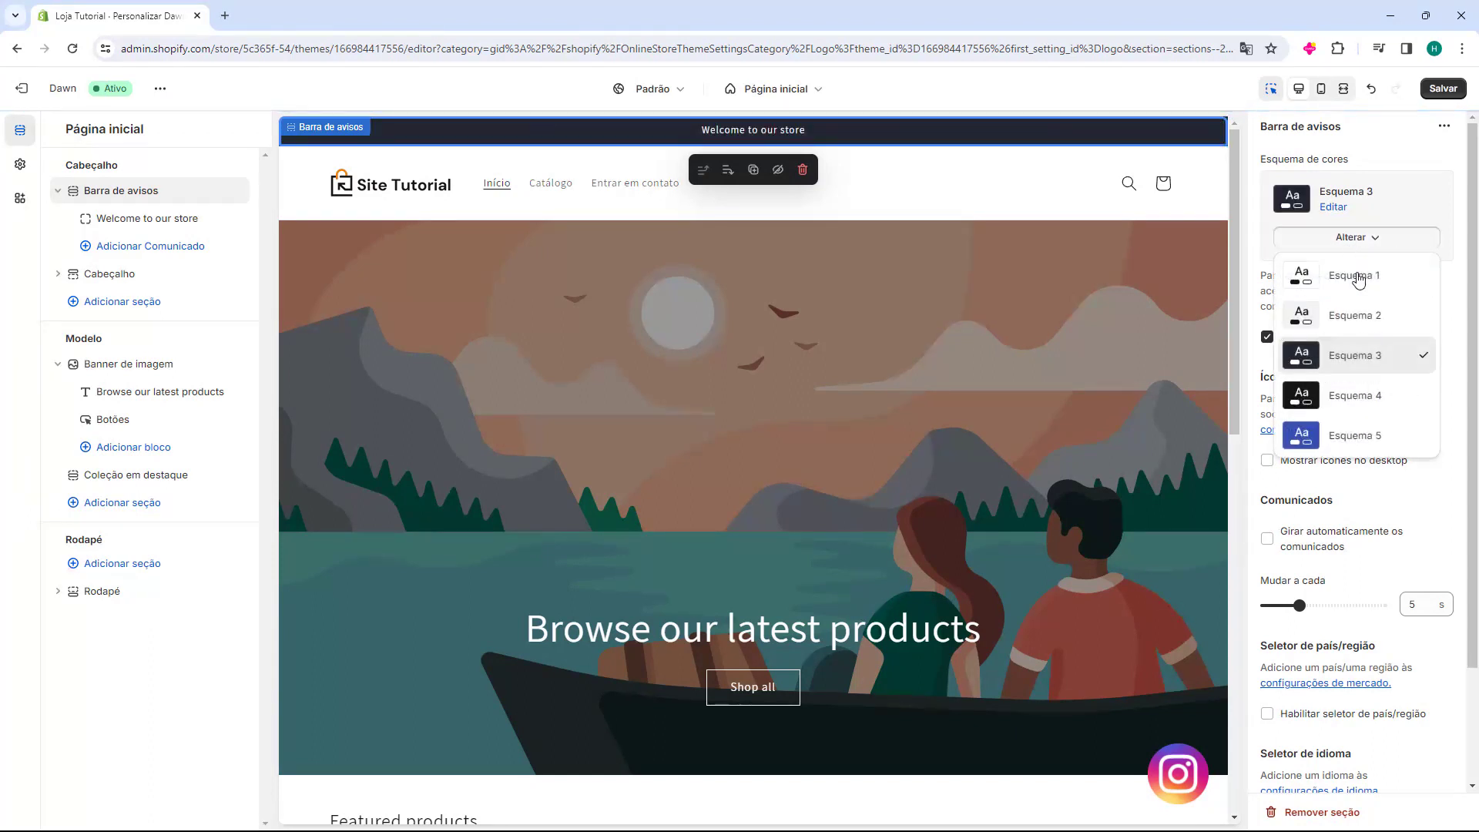
pyautogui.click(1338, 388)
pyautogui.click(1366, 241)
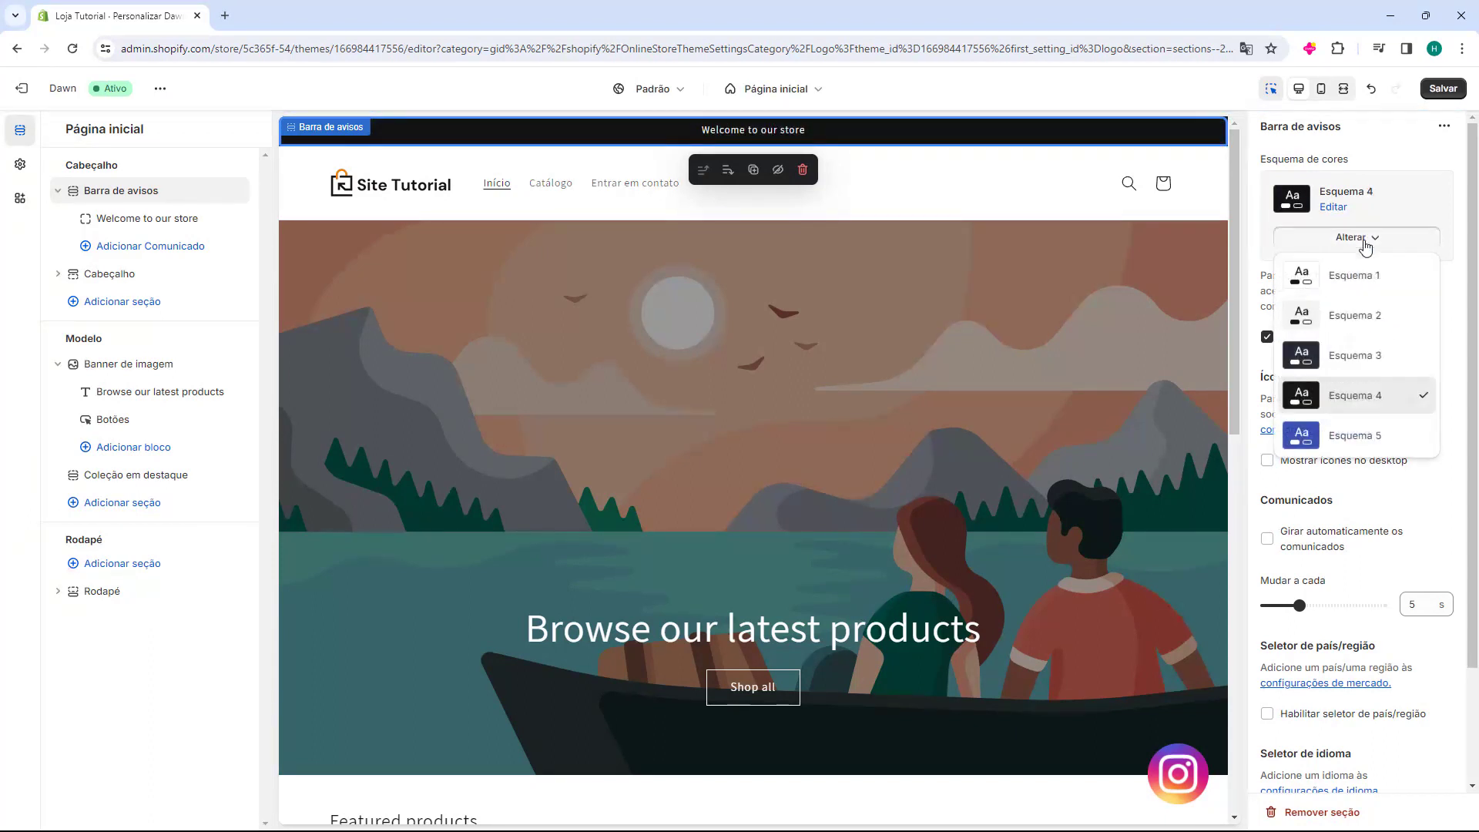
pyautogui.click(1331, 449)
pyautogui.click(1354, 239)
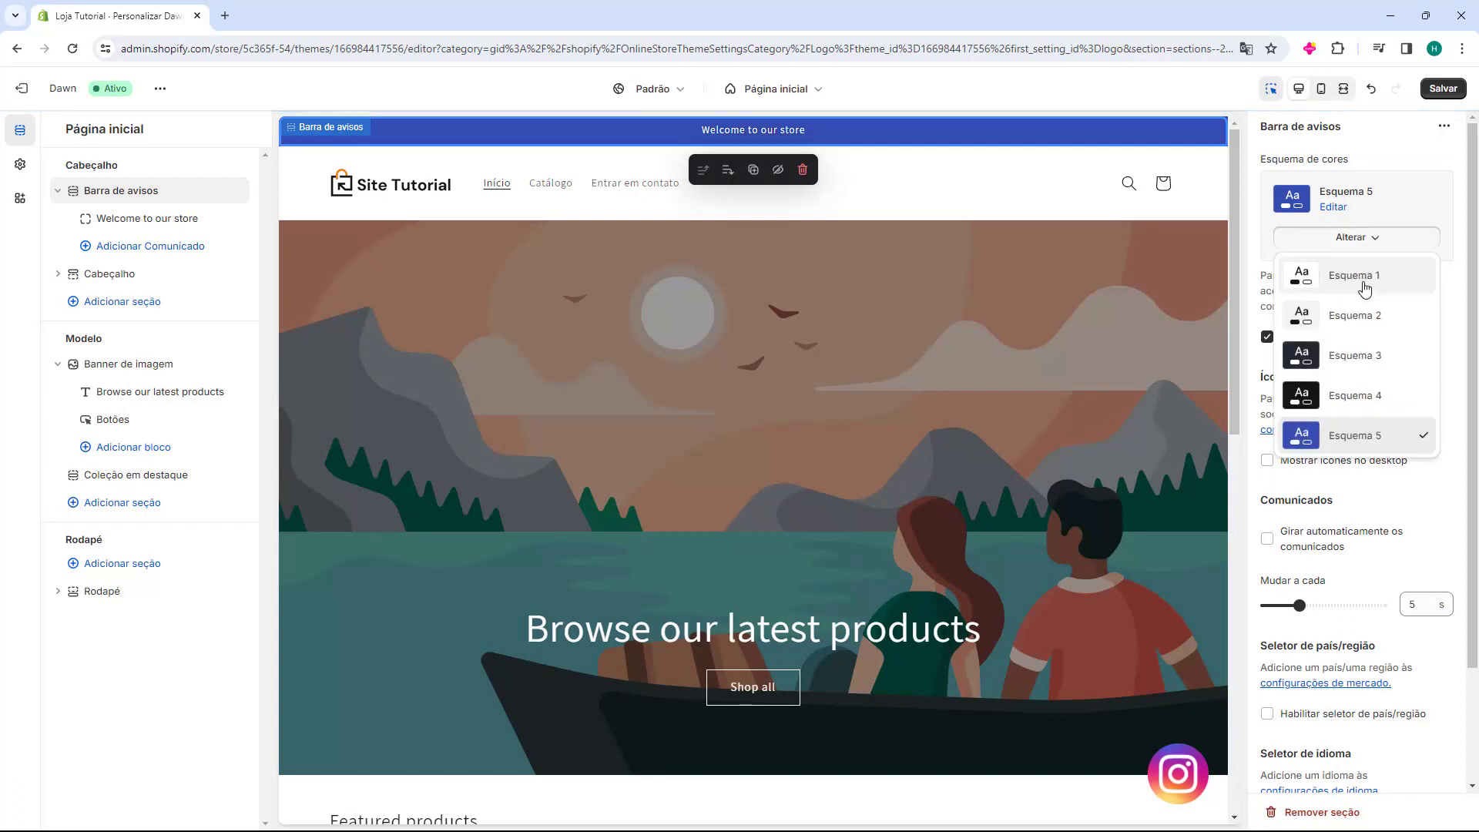
pyautogui.click(1344, 281)
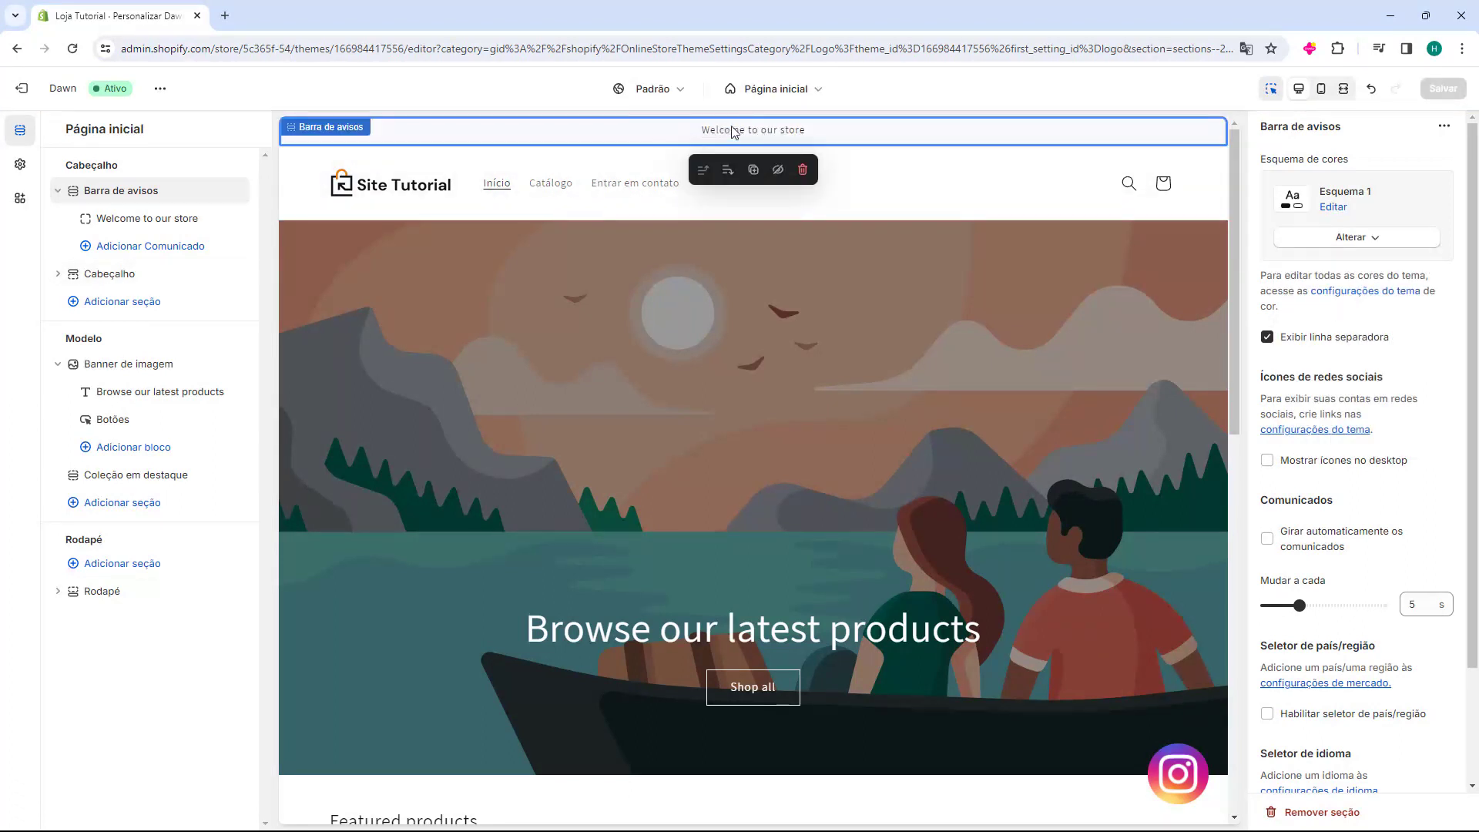
# Step: Change the announcement's text to "FRETE GRATIS EM TODA A LOJA" and add a second announcement to the bar
pyautogui.click(134, 224)
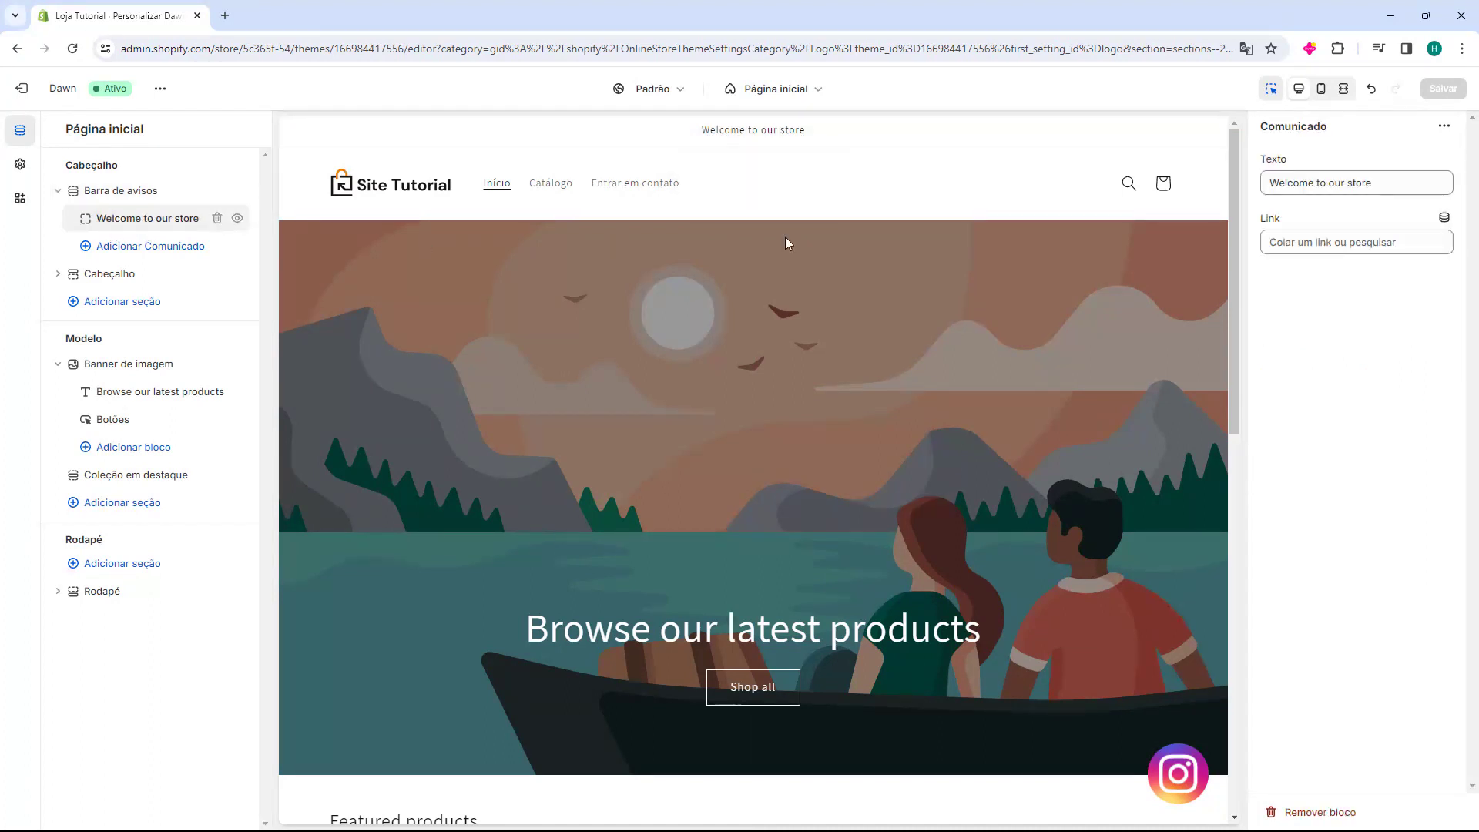
pyautogui.doubleClick(1301, 179)
pyautogui.tripleClick(1301, 179)
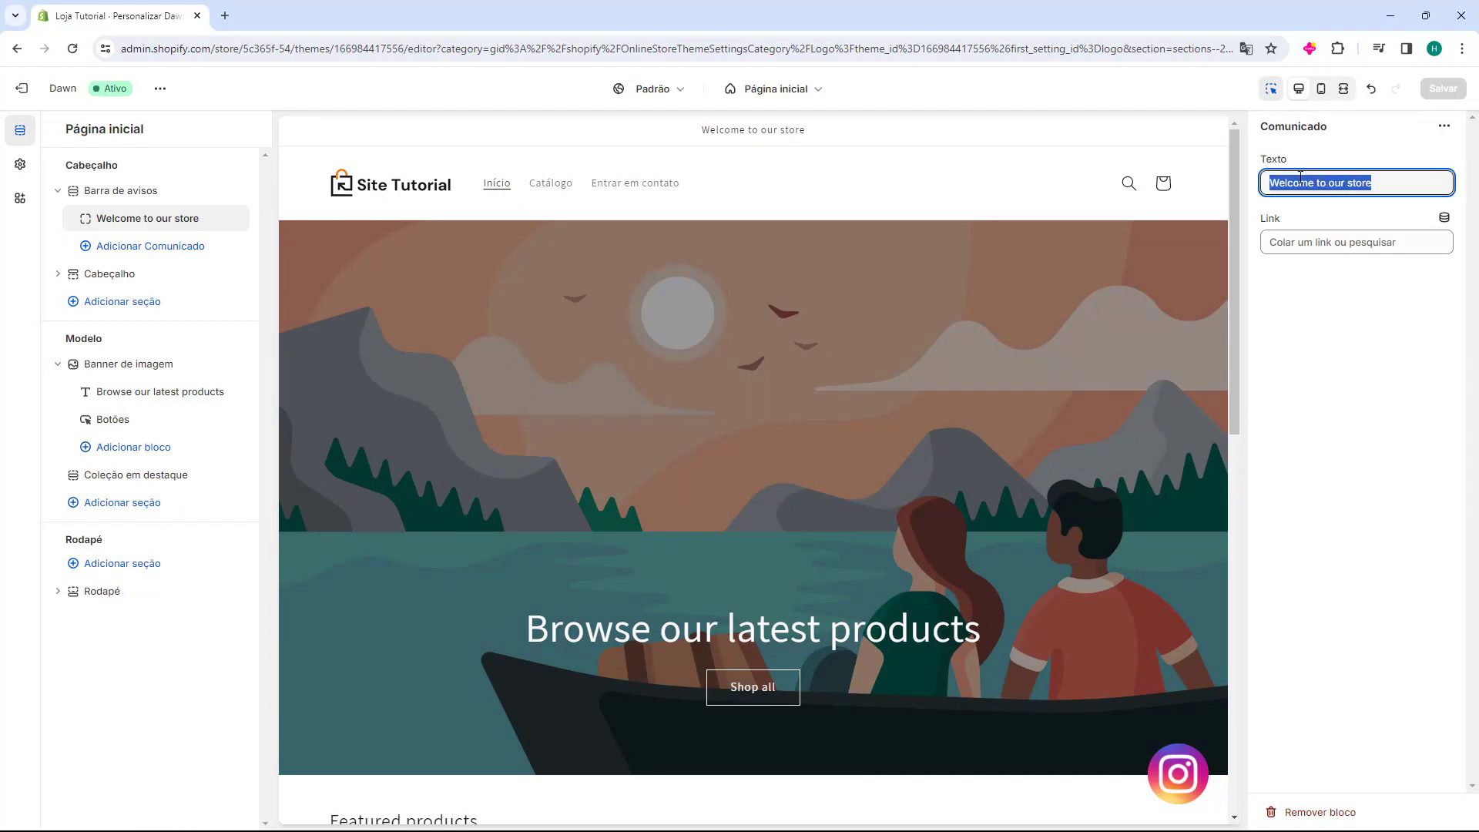
pyautogui.write('FRETE GRATIS EM TODA A LOJA')
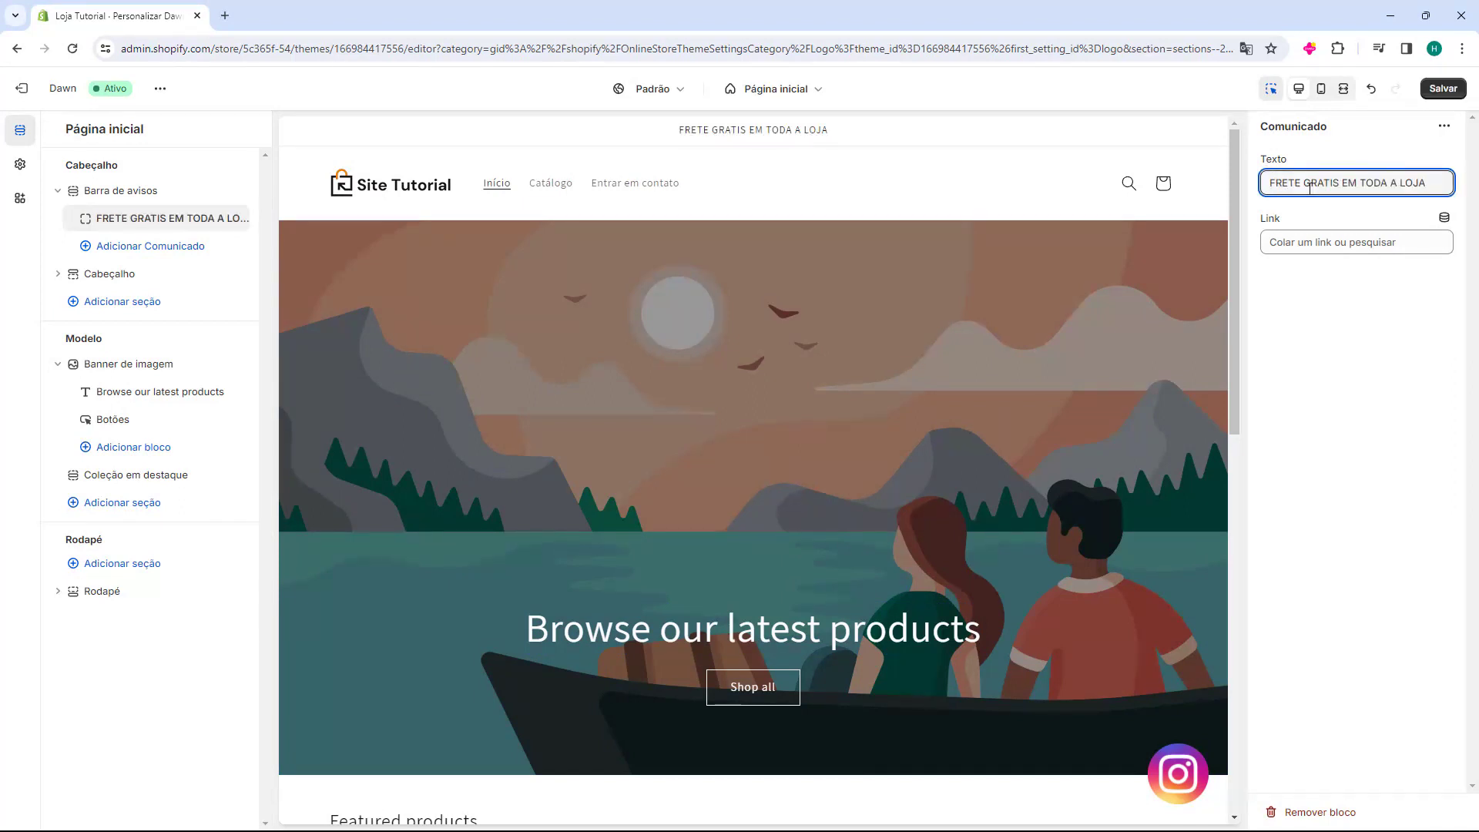
pyautogui.click(1336, 271)
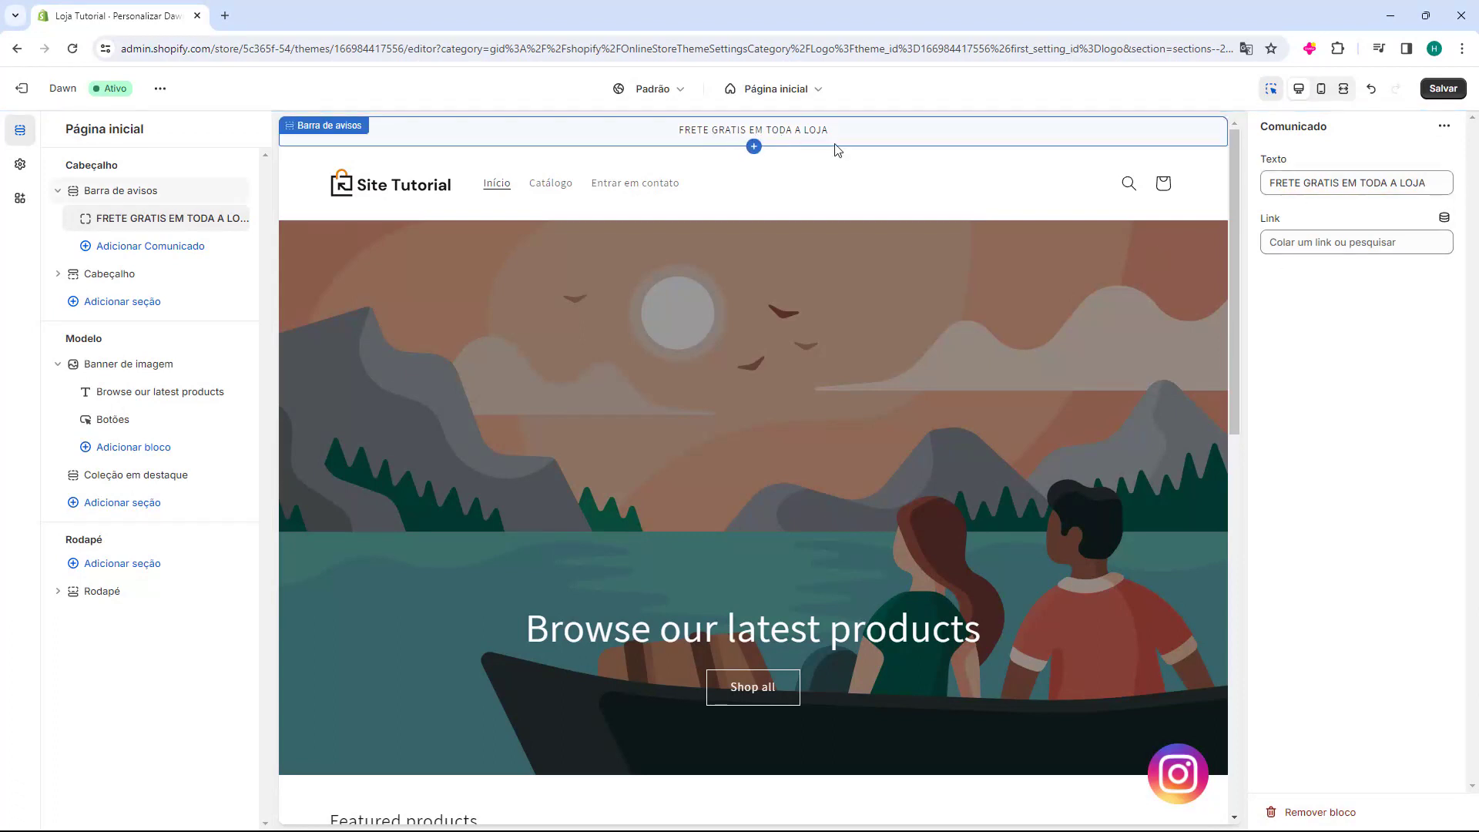
pyautogui.click(162, 253)
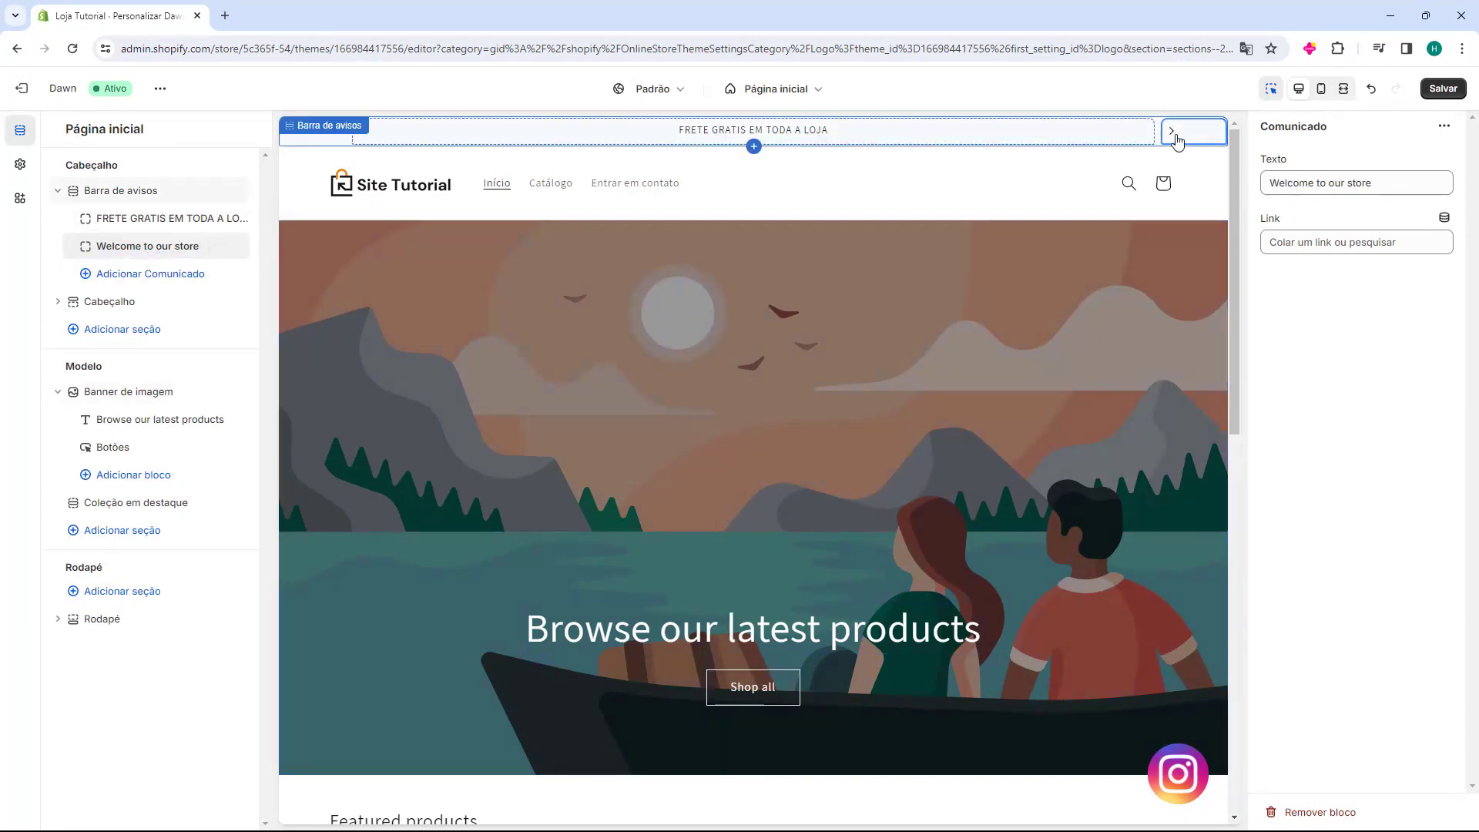
# Step: Try automatic rotation of the announcements in the announcement bar and turn it off again
pyautogui.click(1175, 136)
pyautogui.click(1172, 132)
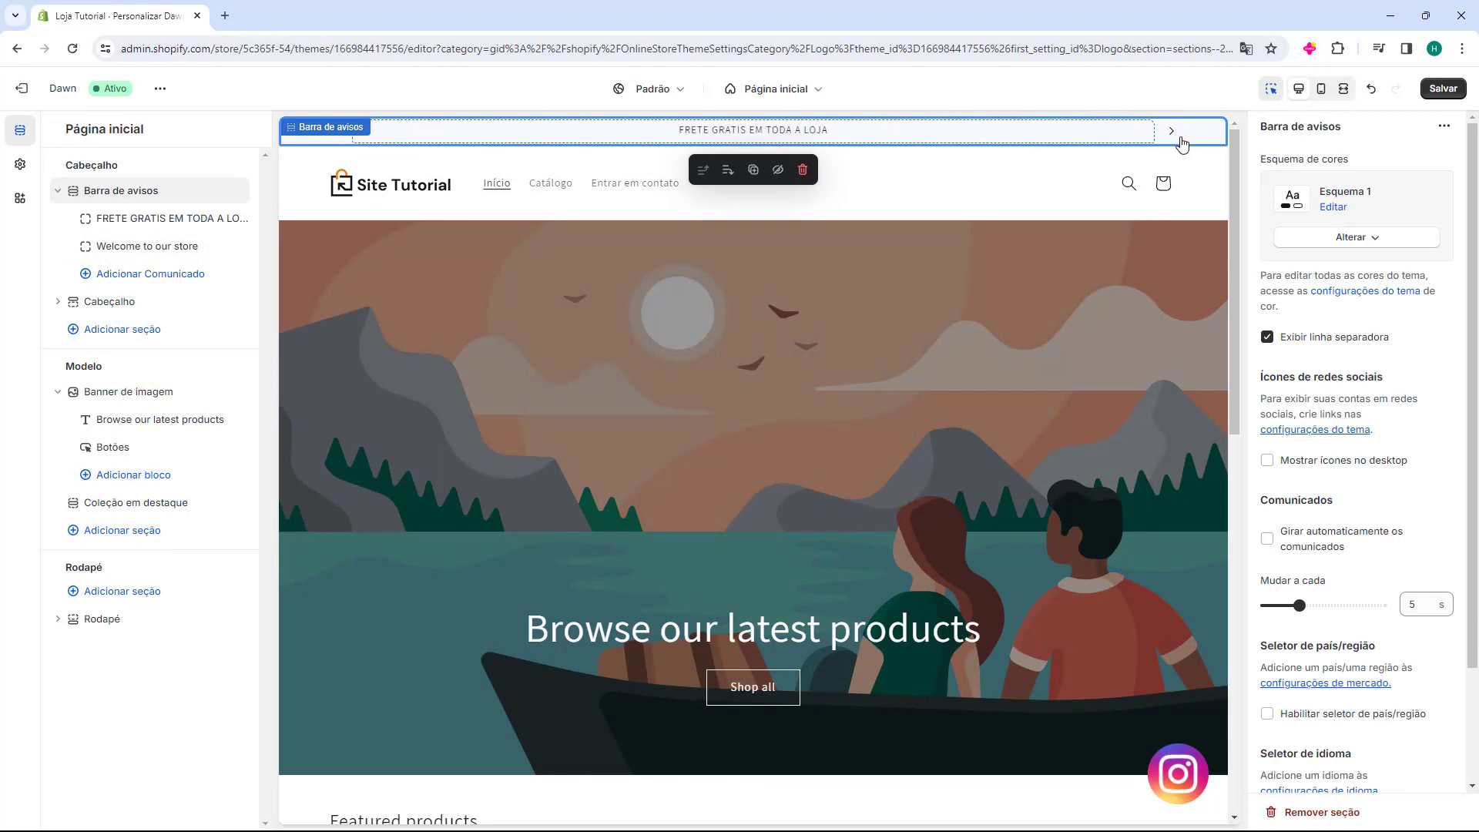
pyautogui.click(1268, 539)
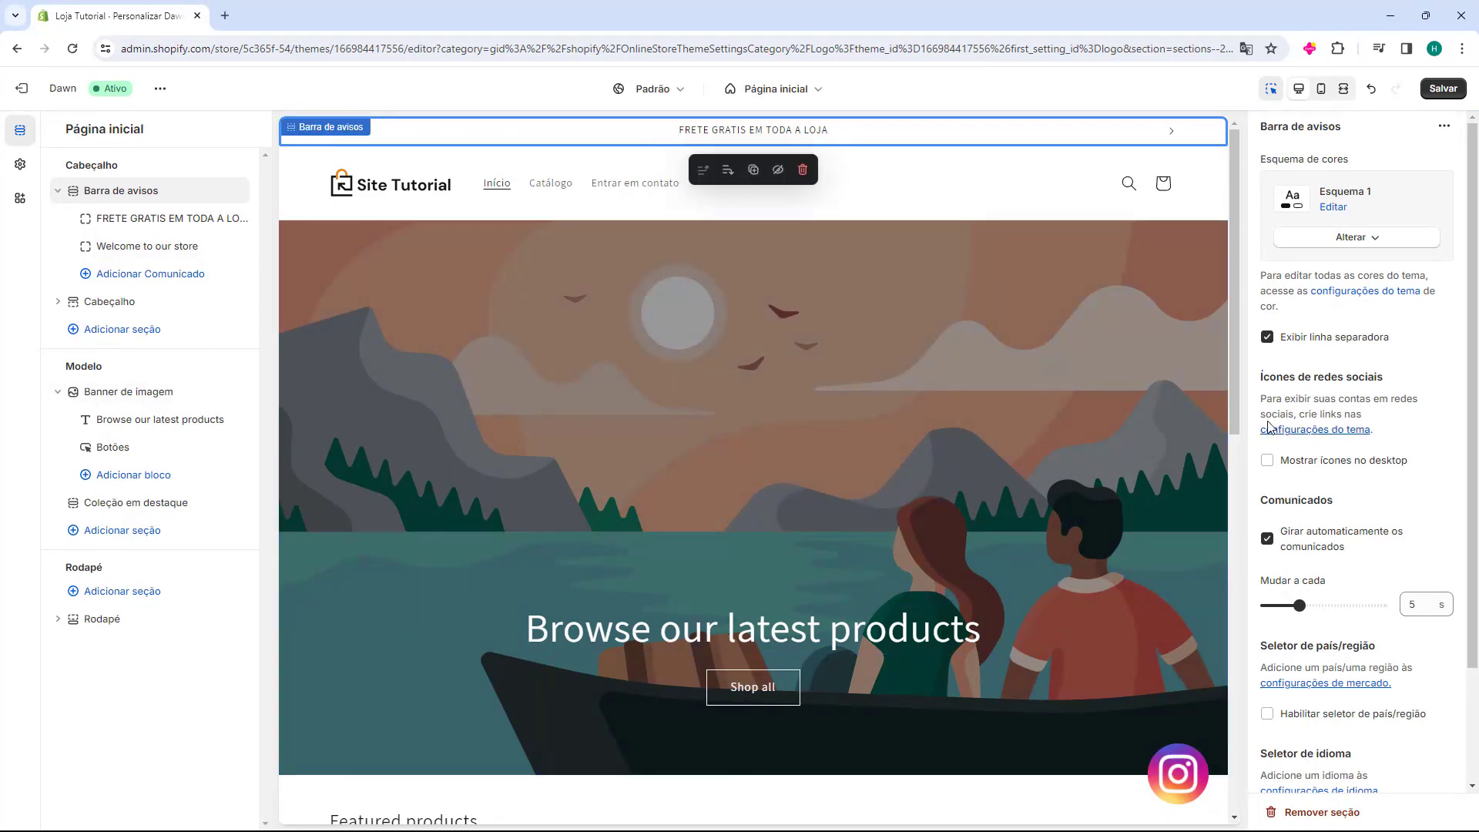
pyautogui.click(1268, 538)
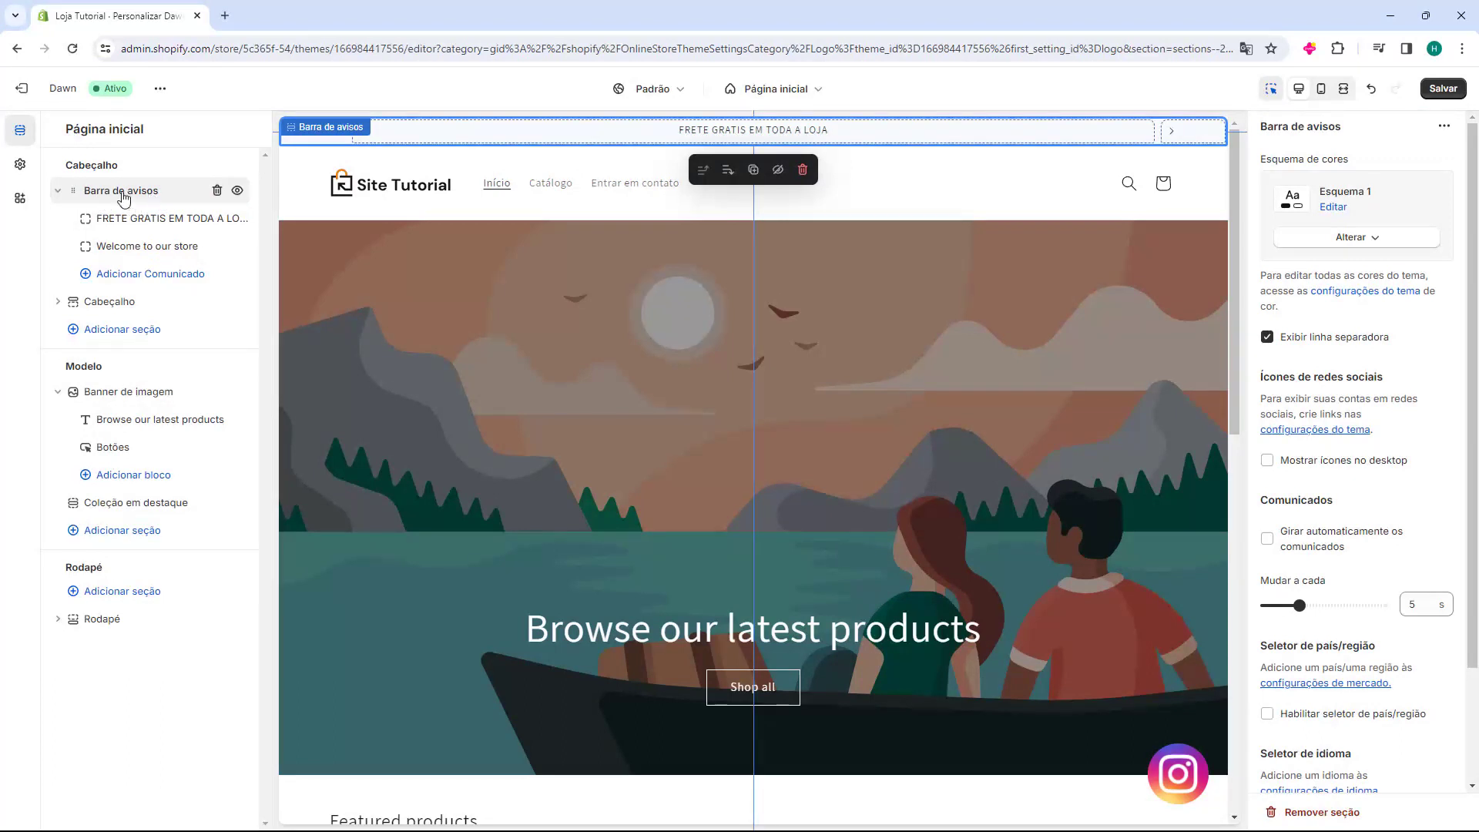
# Step: Hide the Barra de avisos section from the page and collapse its entry in the section list
pyautogui.moveTo(241, 200)
pyautogui.click(238, 191)
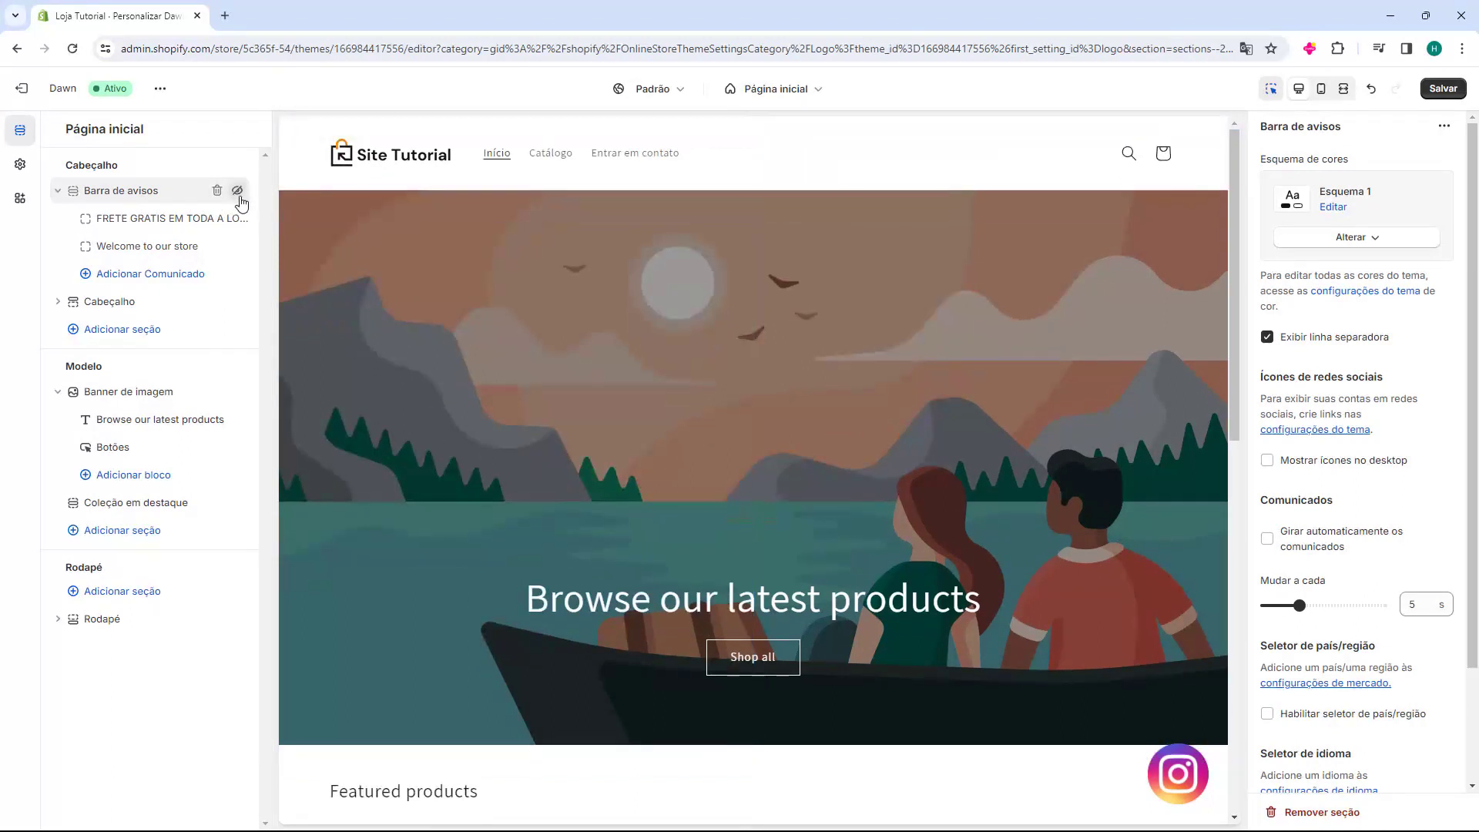
pyautogui.click(60, 191)
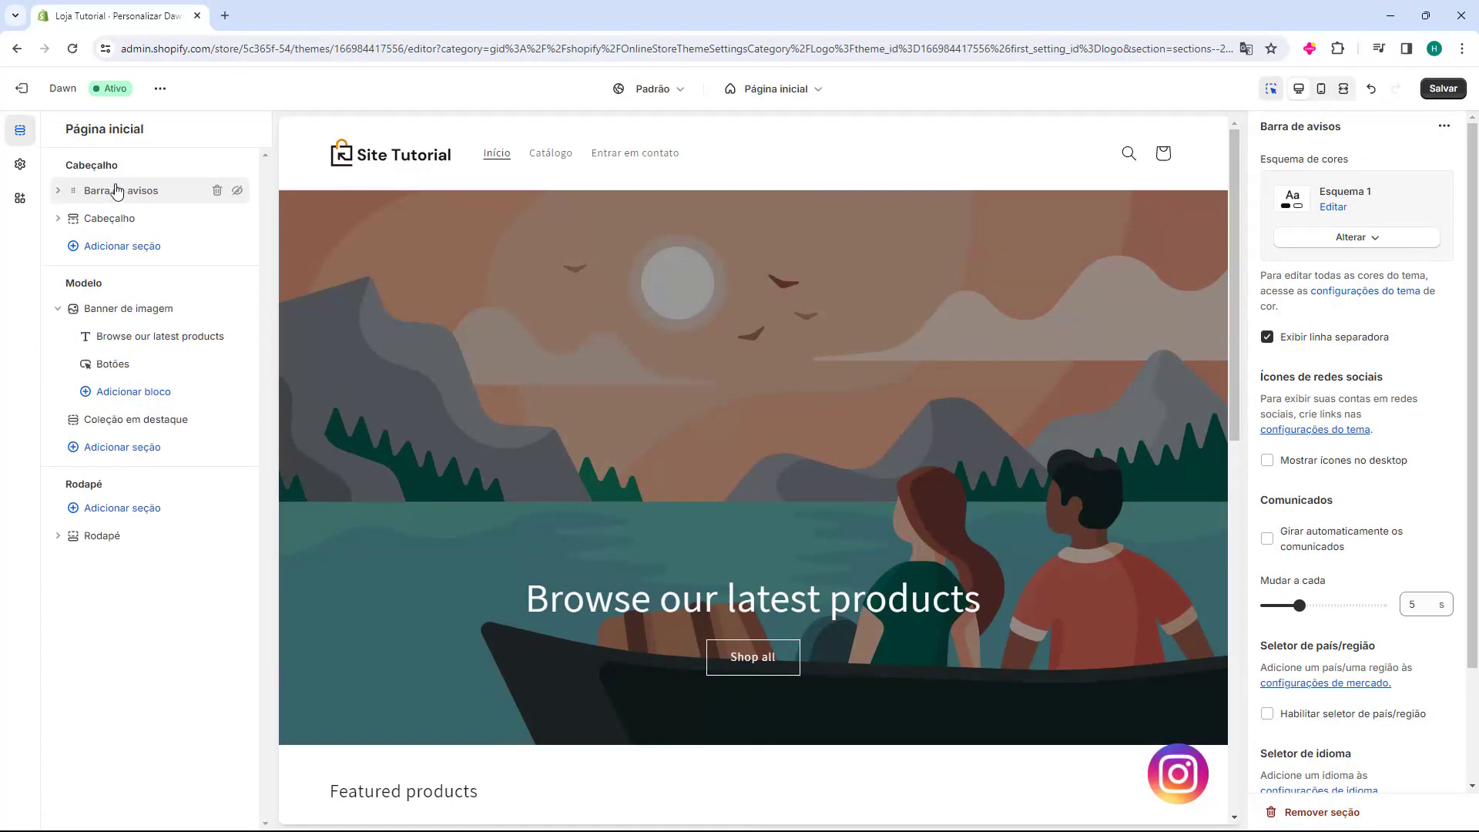
# Step: Open the Cabeçalho section's settings and check which blocks can be added to it
pyautogui.click(131, 223)
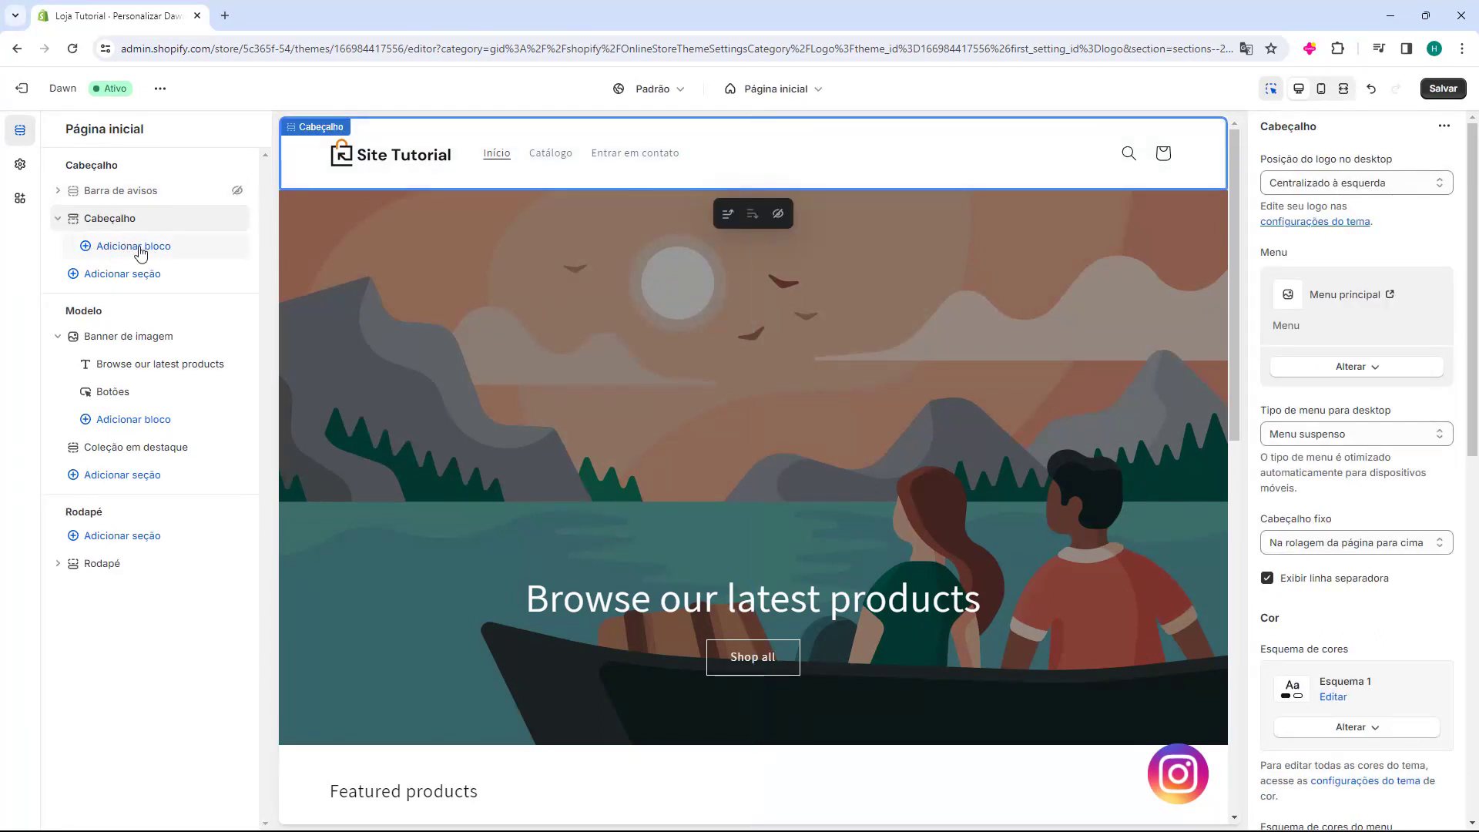
pyautogui.click(140, 252)
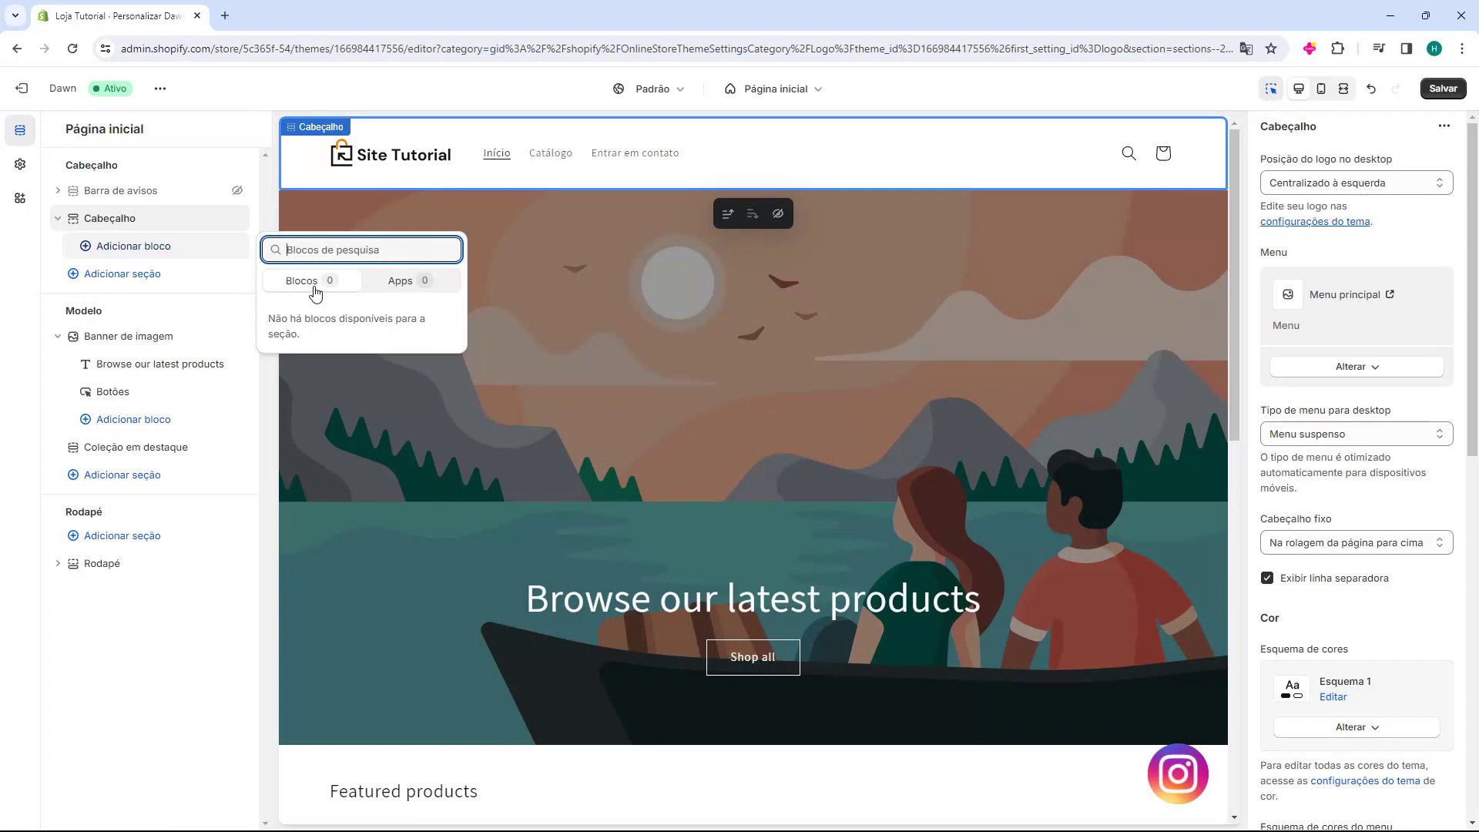
pyautogui.click(121, 225)
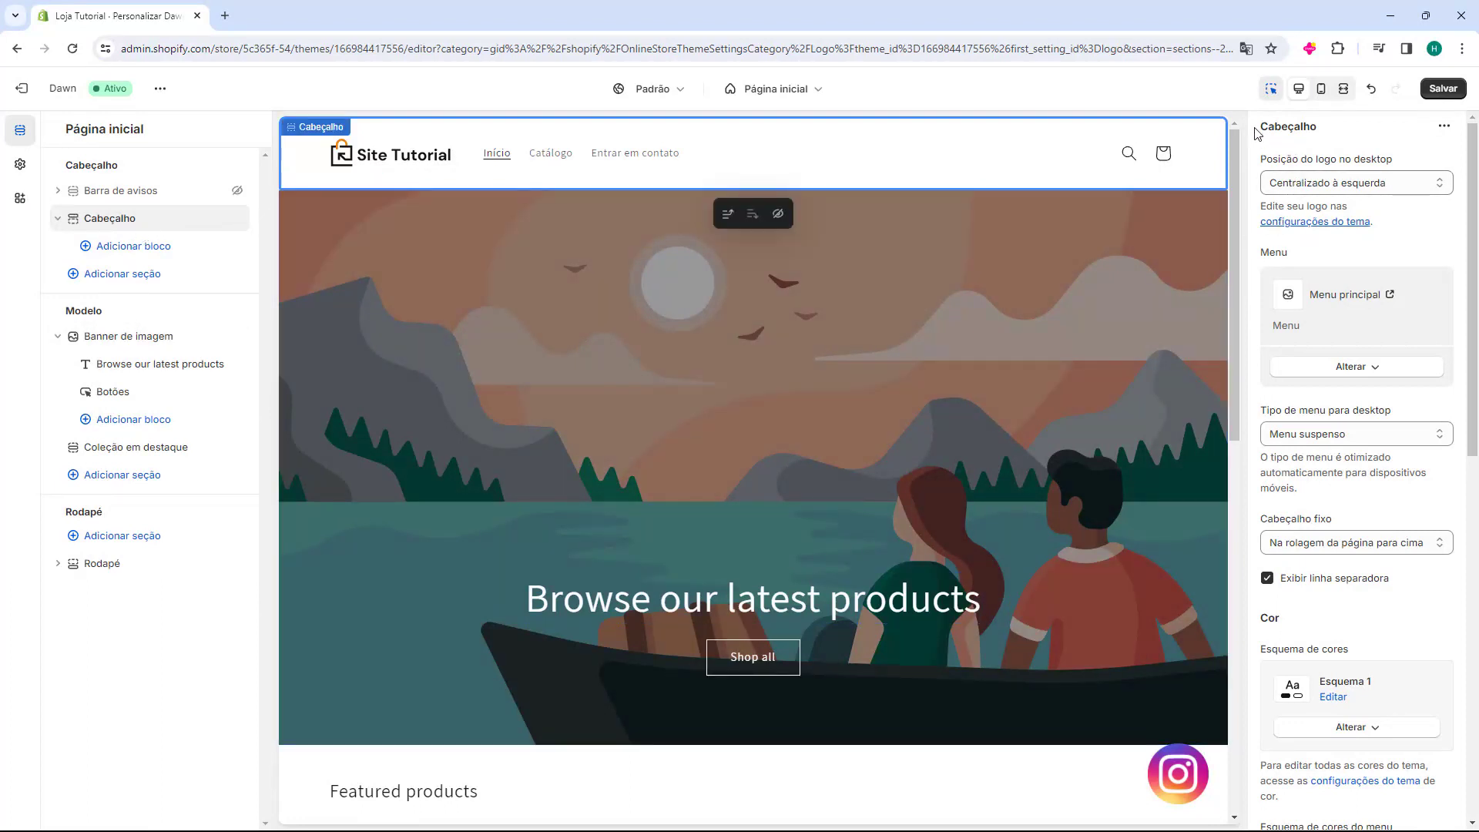
pyautogui.moveTo(1257, 134); pyautogui.dragTo(1302, 166)
pyautogui.click(1308, 132)
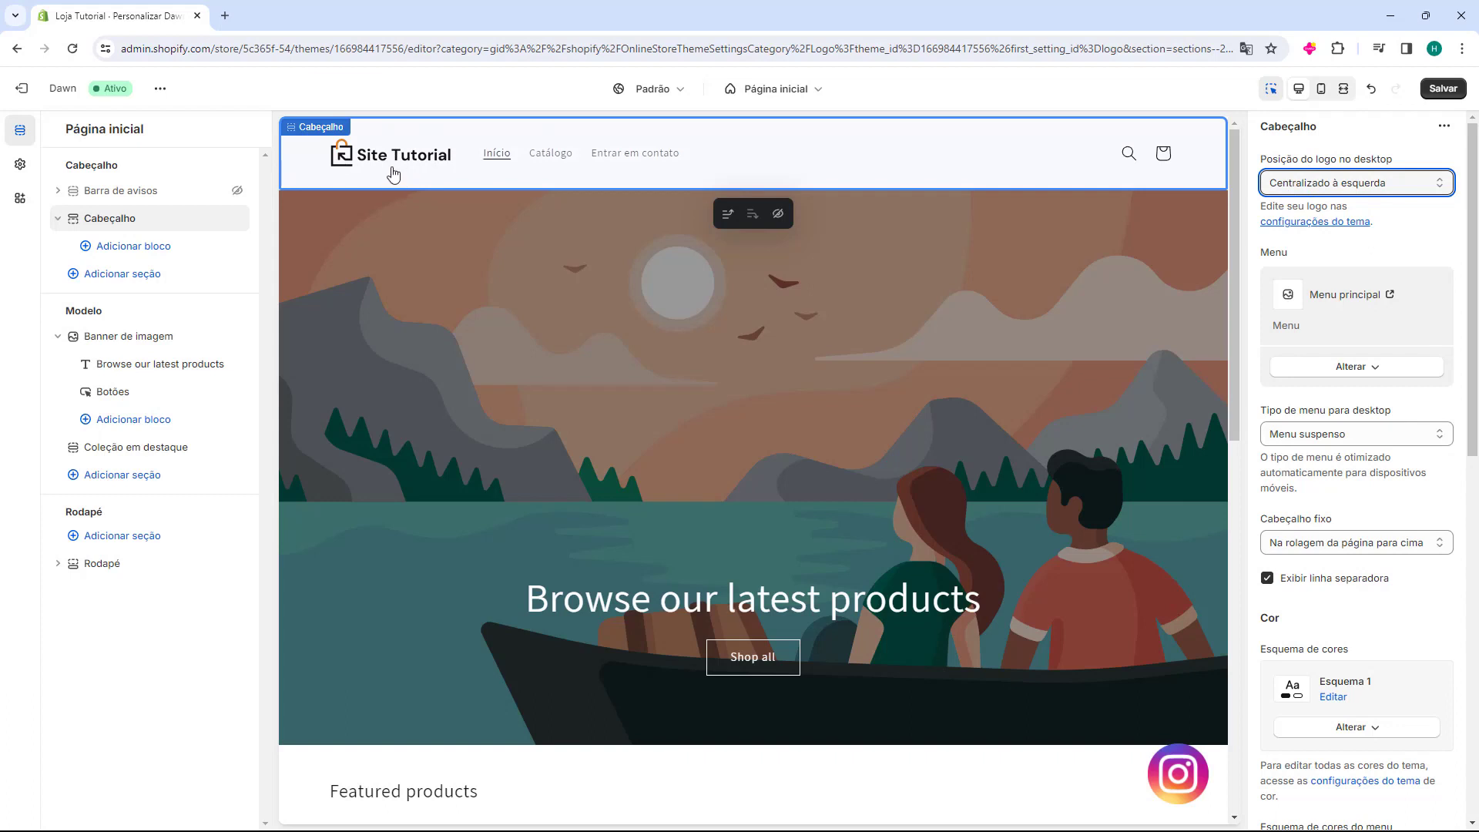
# Step: Try the desktop logo positions Canto superior esquerdo, Centralizado na parte superior and Centralizado, and restore Centralizado à esquerda
pyautogui.click(1354, 184)
pyautogui.press('Escape')
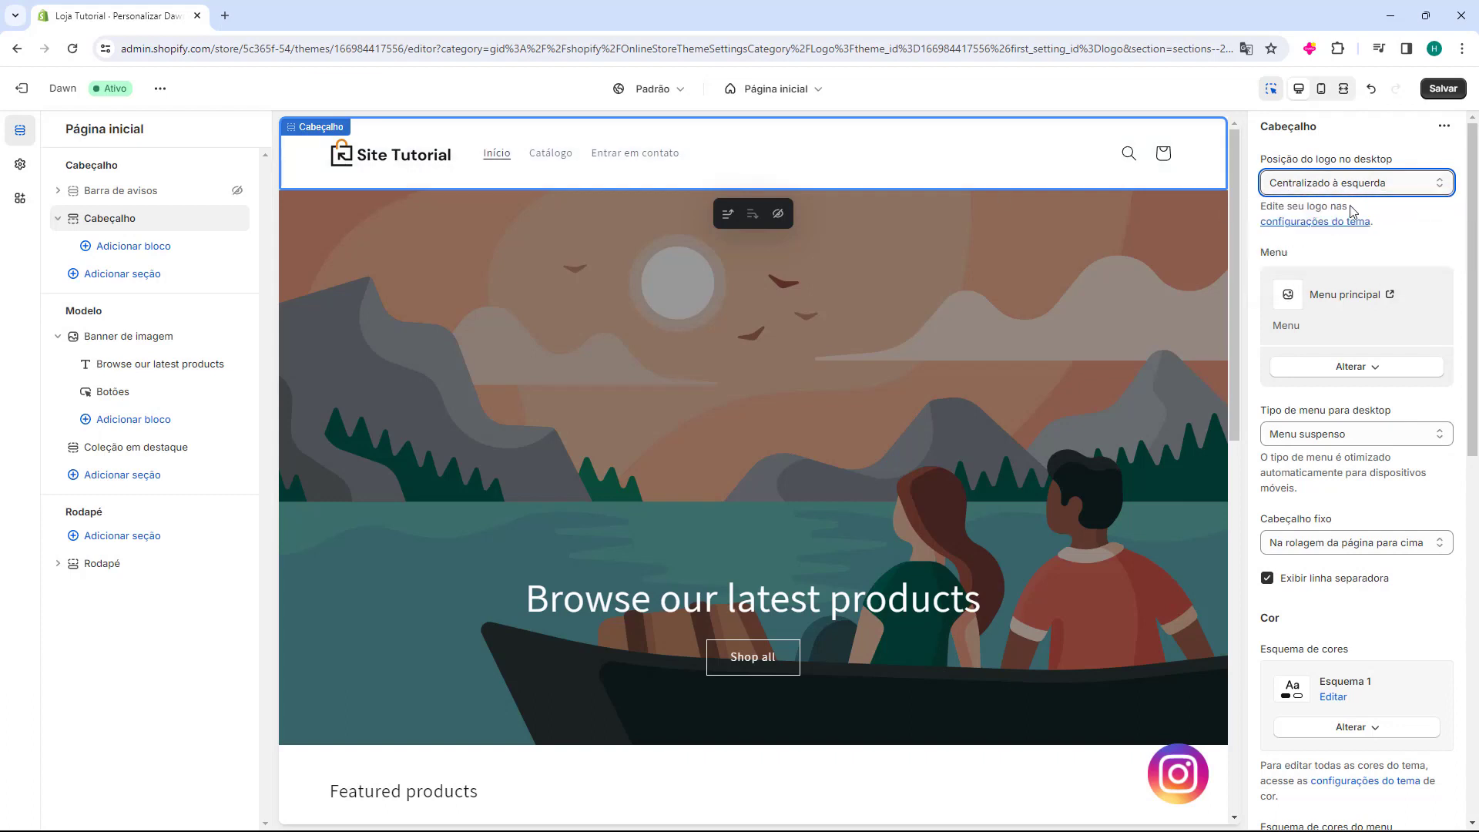
pyautogui.press('Up')
pyautogui.press('Up')
pyautogui.hotkey('alt', 'Down')
pyautogui.click(1348, 220)
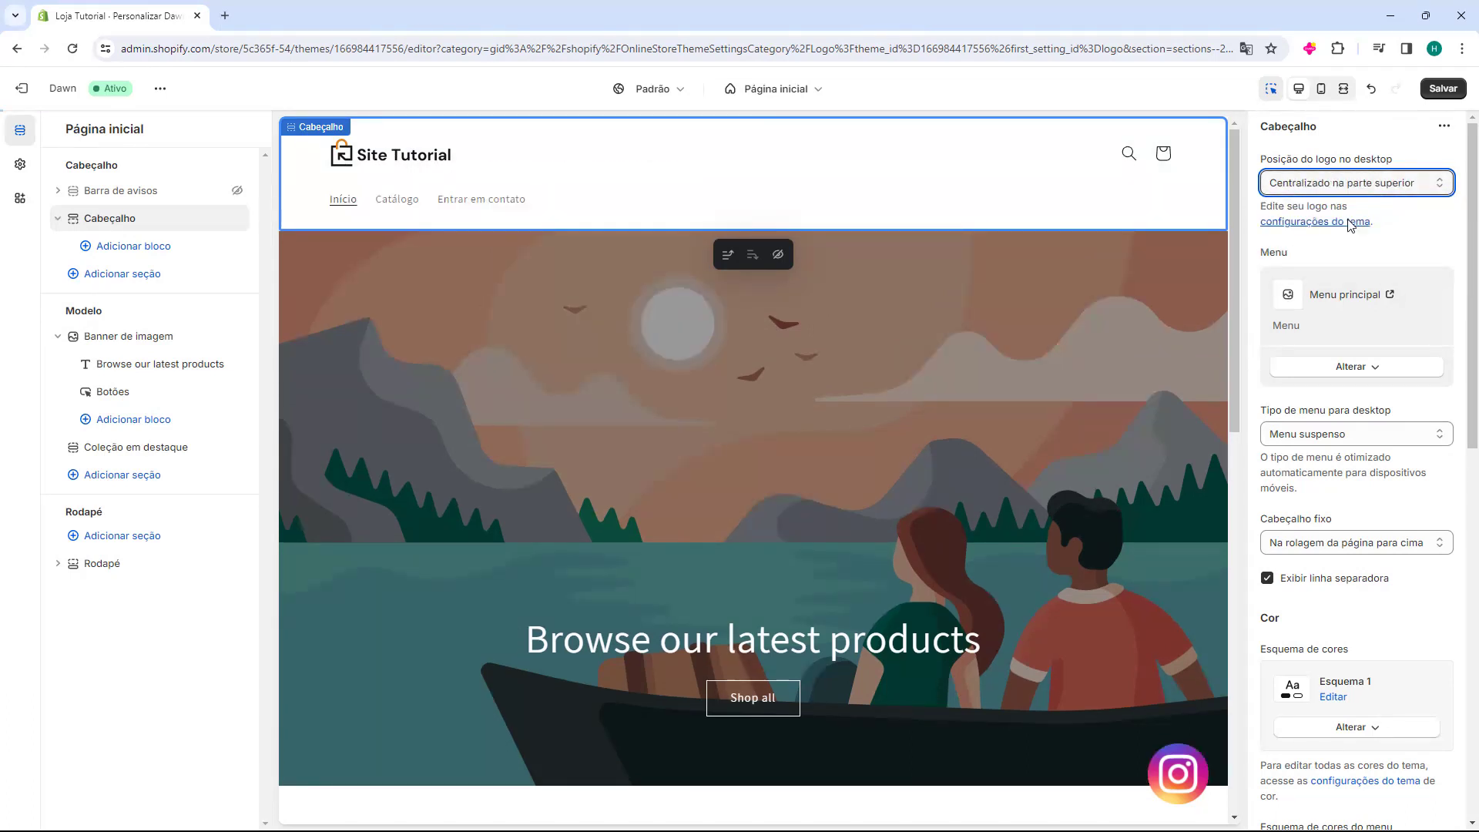
pyautogui.hotkey('alt', 'Down')
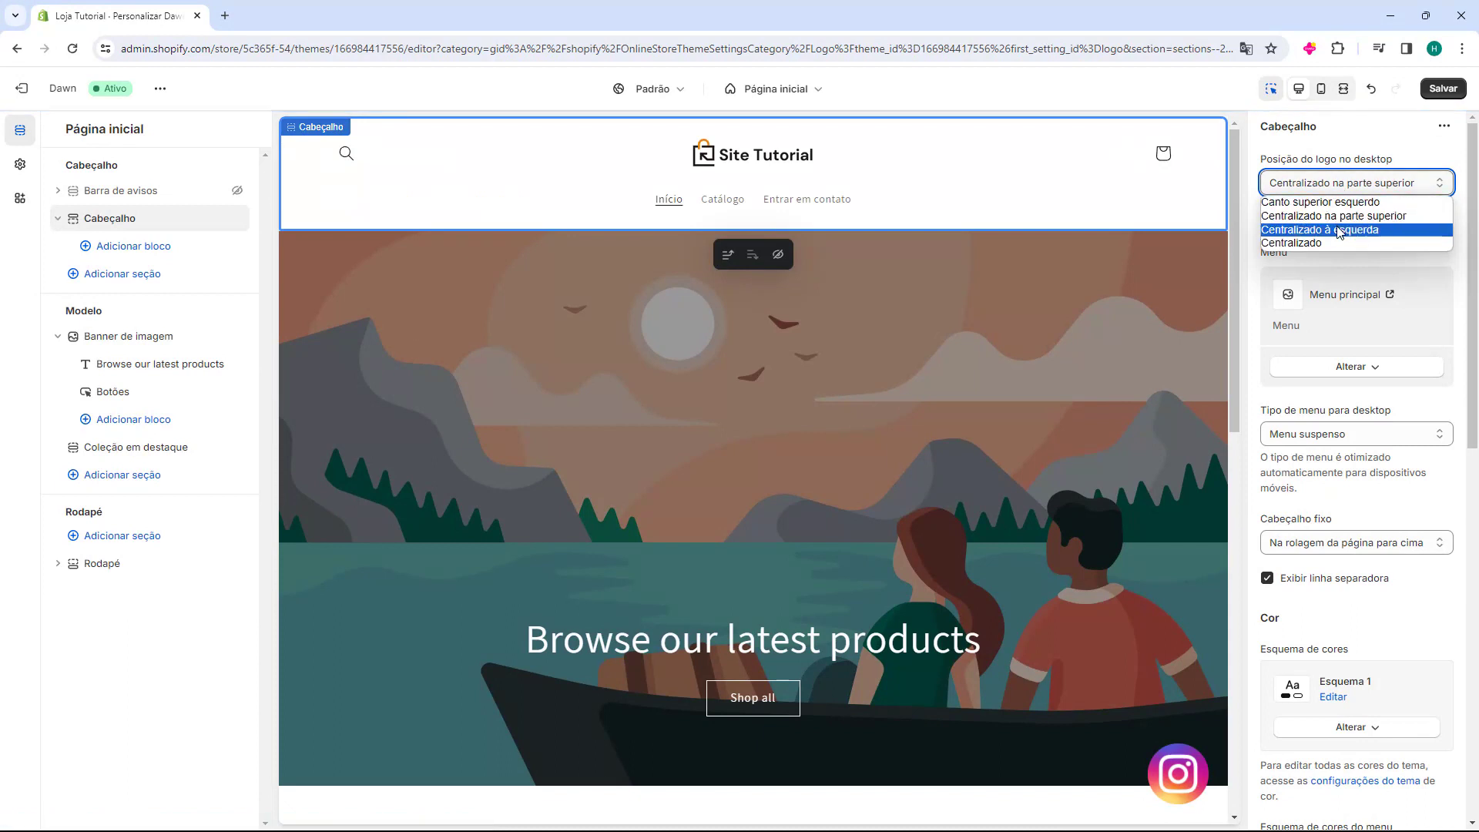
pyautogui.click(1341, 229)
pyautogui.click(1338, 188)
pyautogui.click(1327, 242)
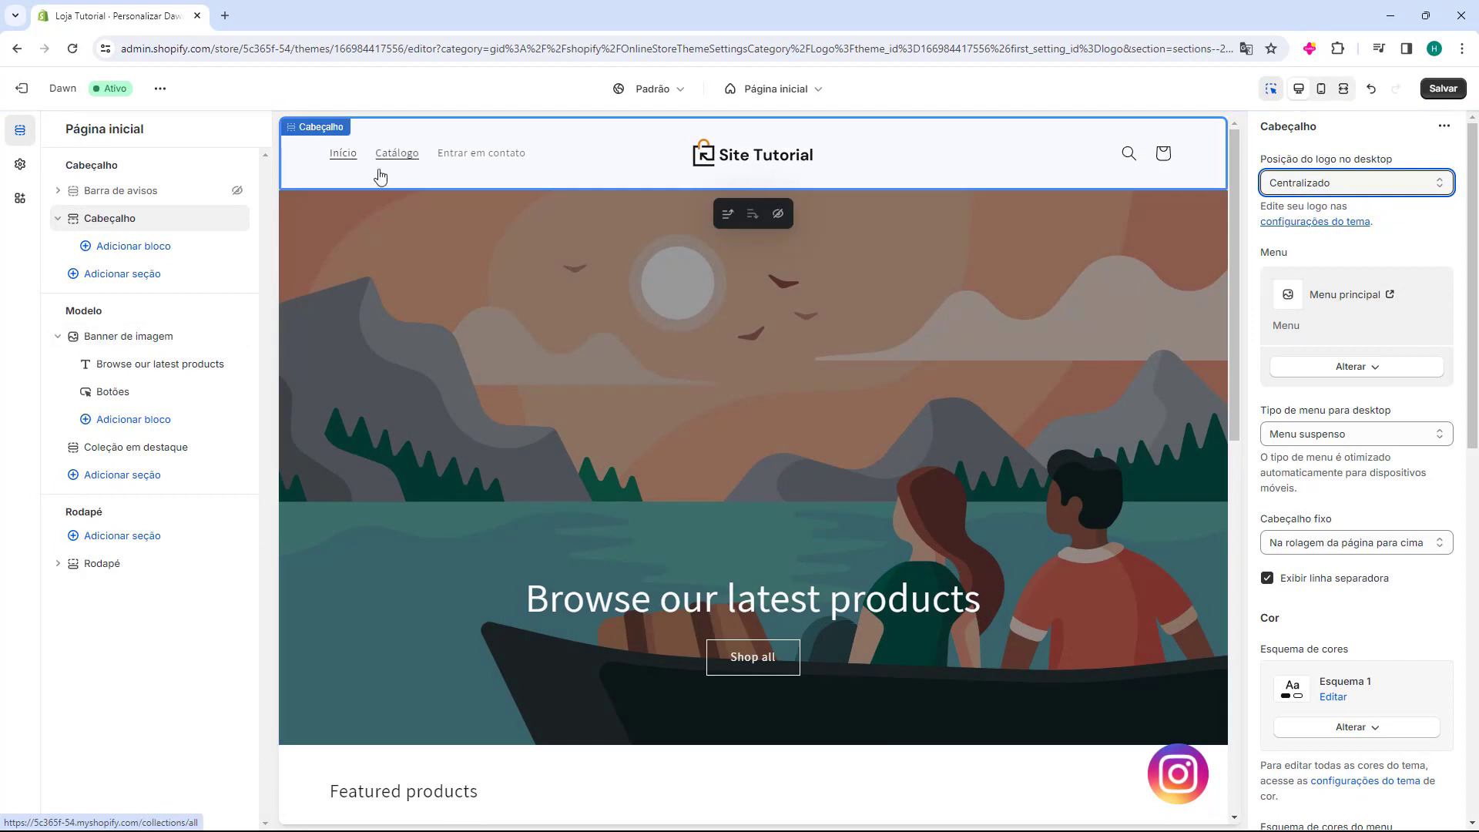
pyautogui.click(1356, 182)
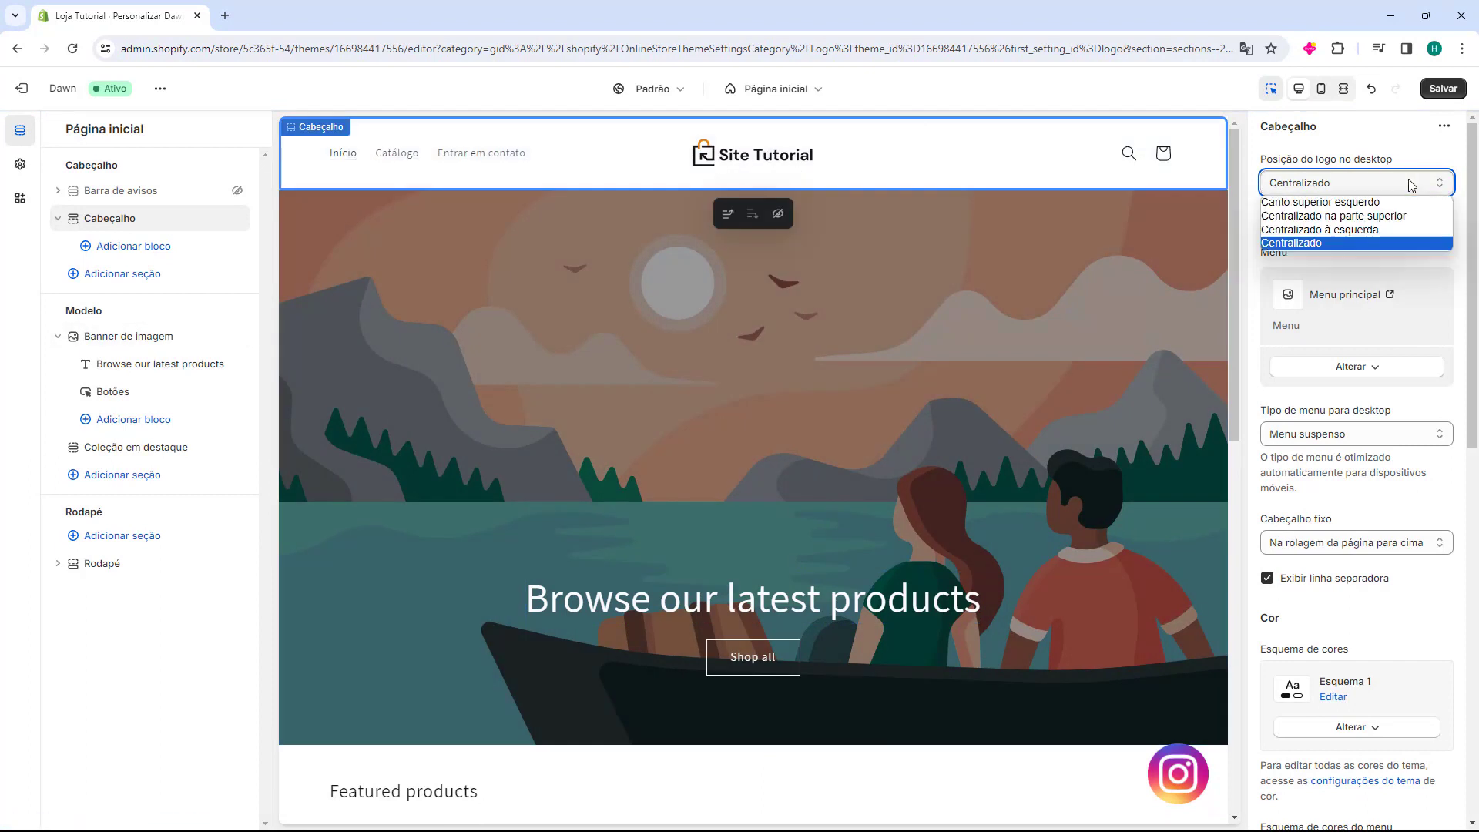
pyautogui.click(1383, 230)
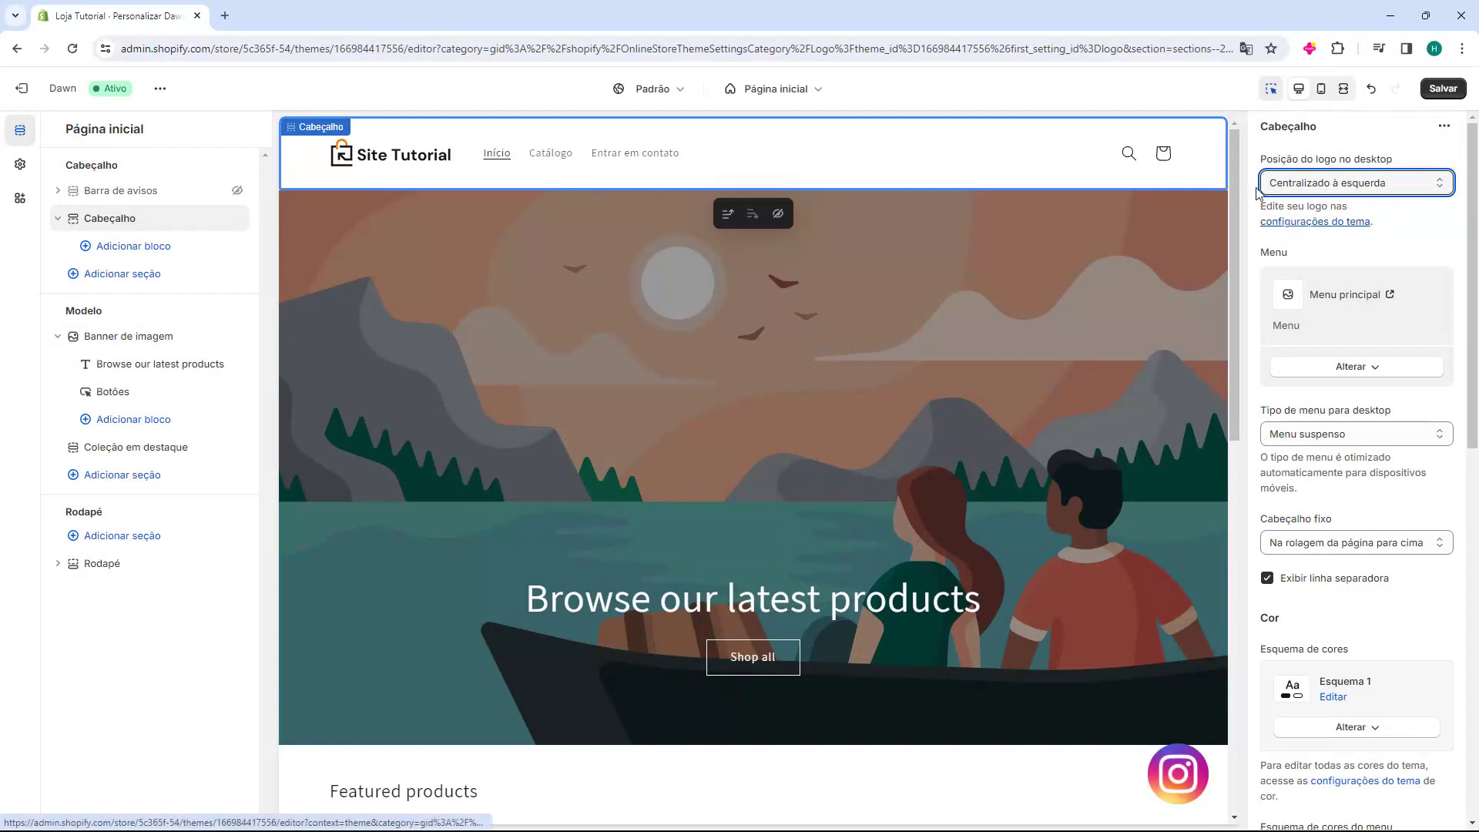
# Step: Check which options are available for changing the header's Menu principal, leaving the menu as it is
pyautogui.moveTo(1264, 252); pyautogui.dragTo(1291, 255)
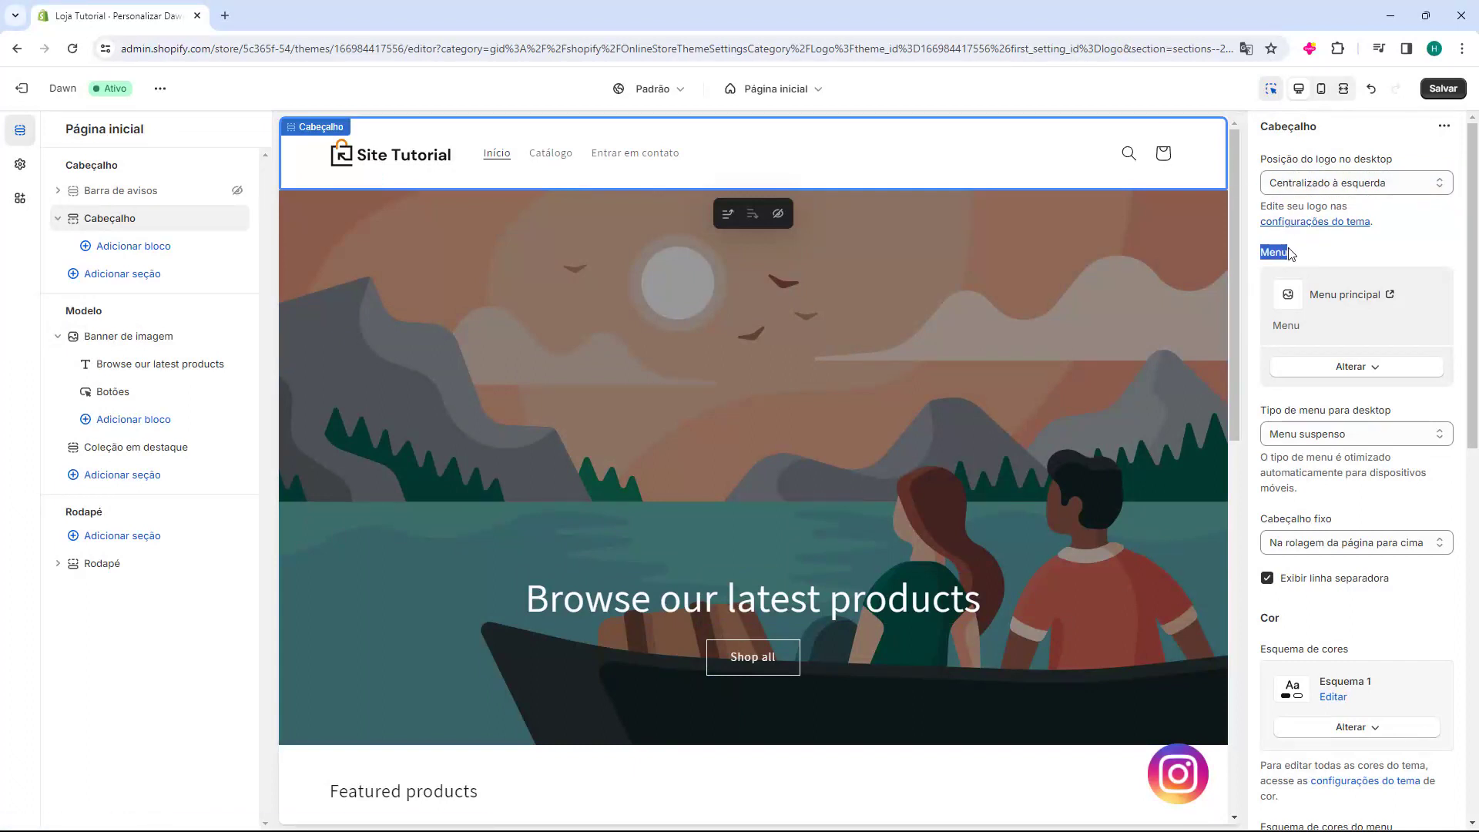
pyautogui.click(1292, 254)
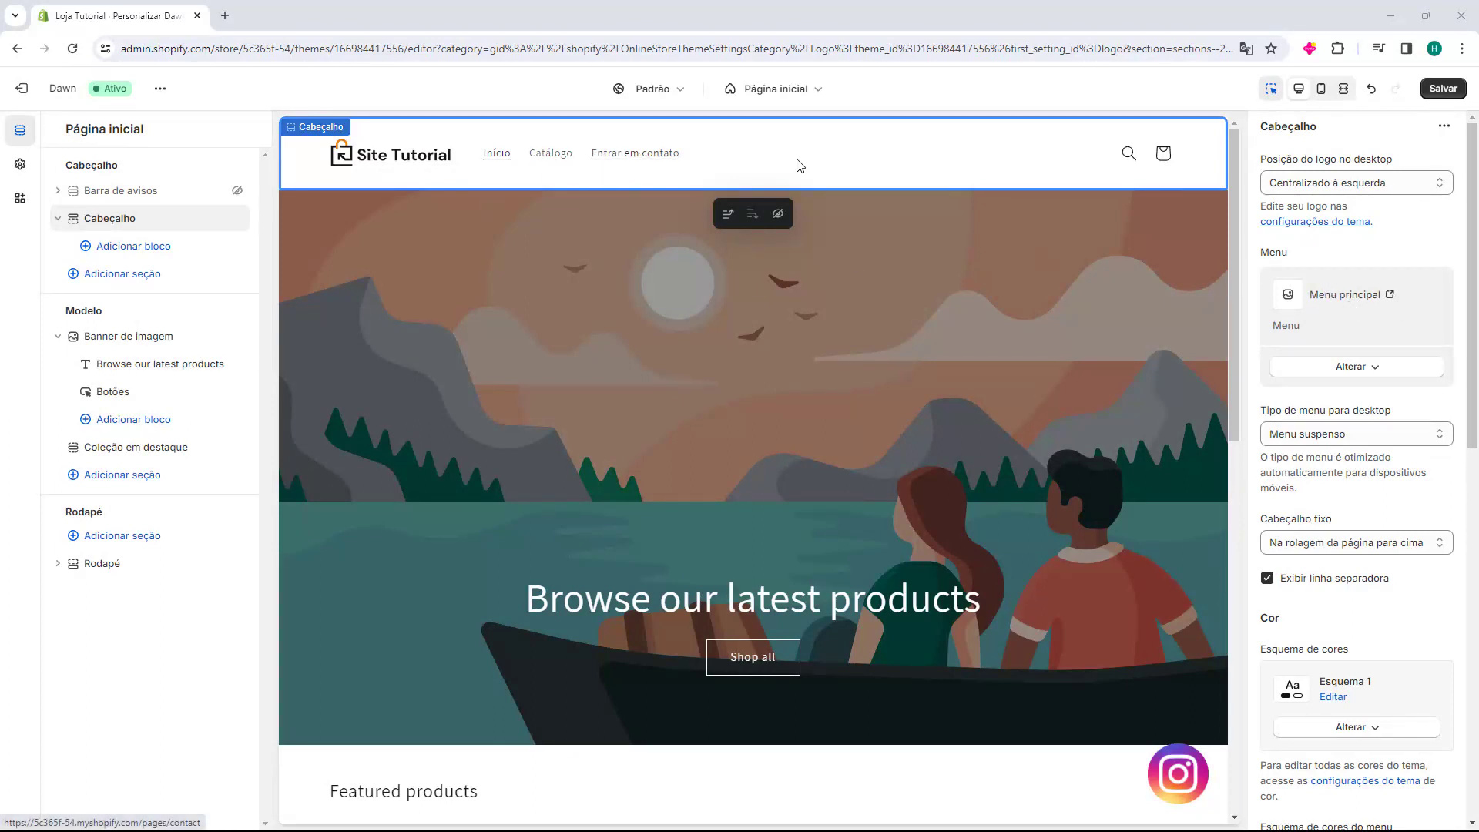
pyautogui.click(1364, 375)
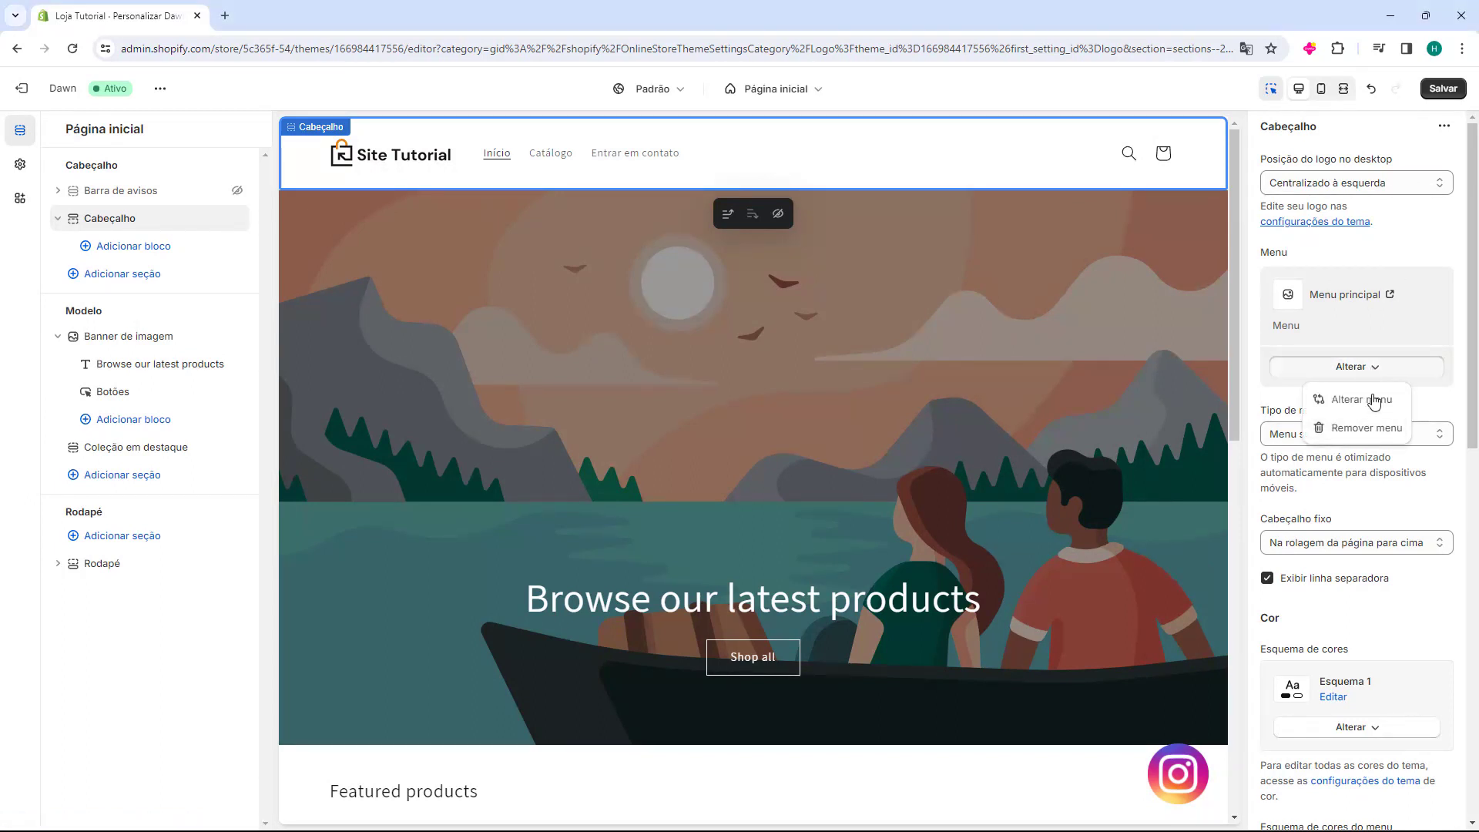
pyautogui.click(1364, 375)
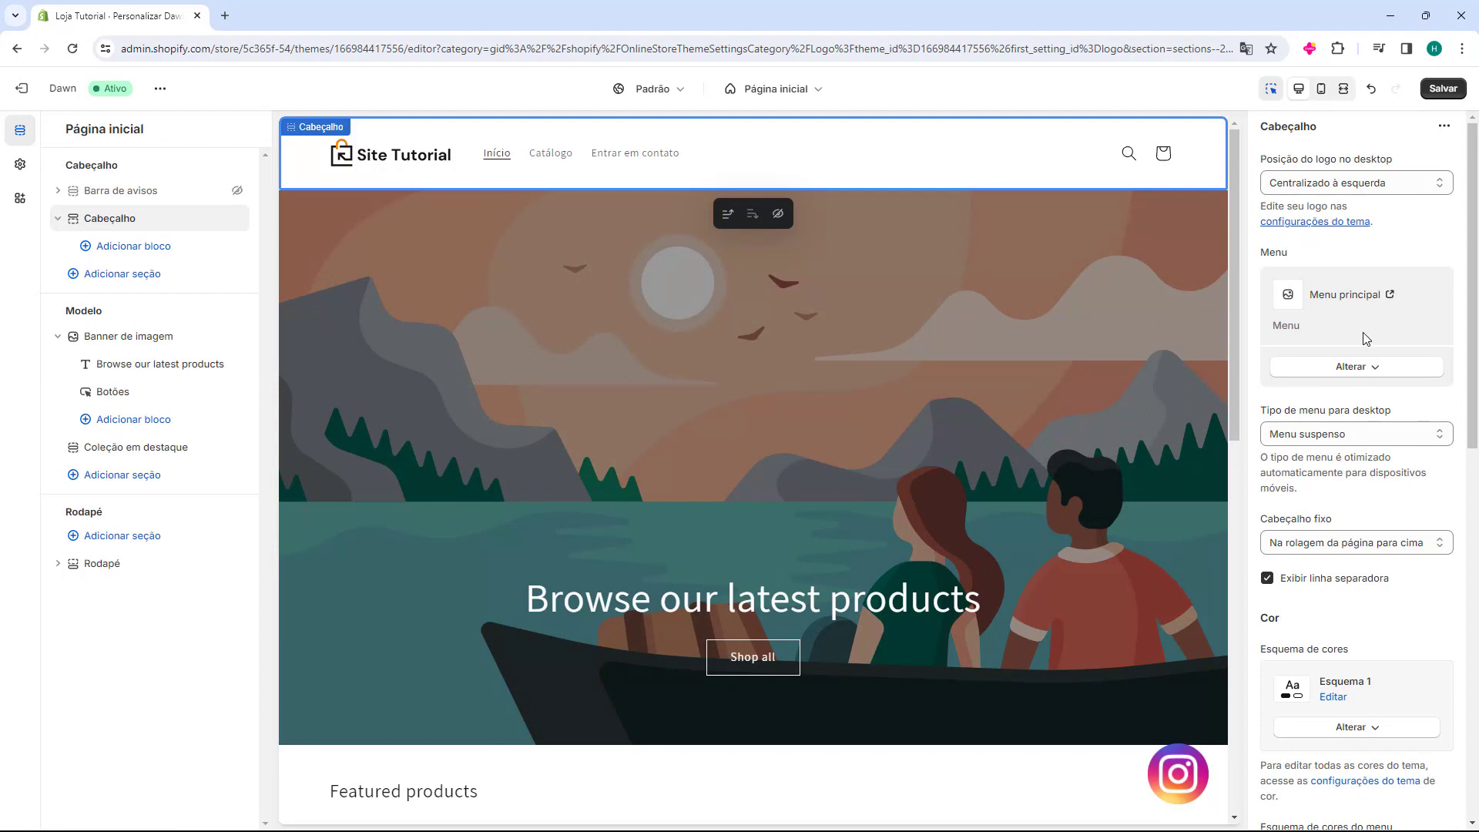
# Step: Try the desktop menu types Megamenu and Deslizante for the header
pyautogui.moveTo(1262, 417); pyautogui.dragTo(1329, 420)
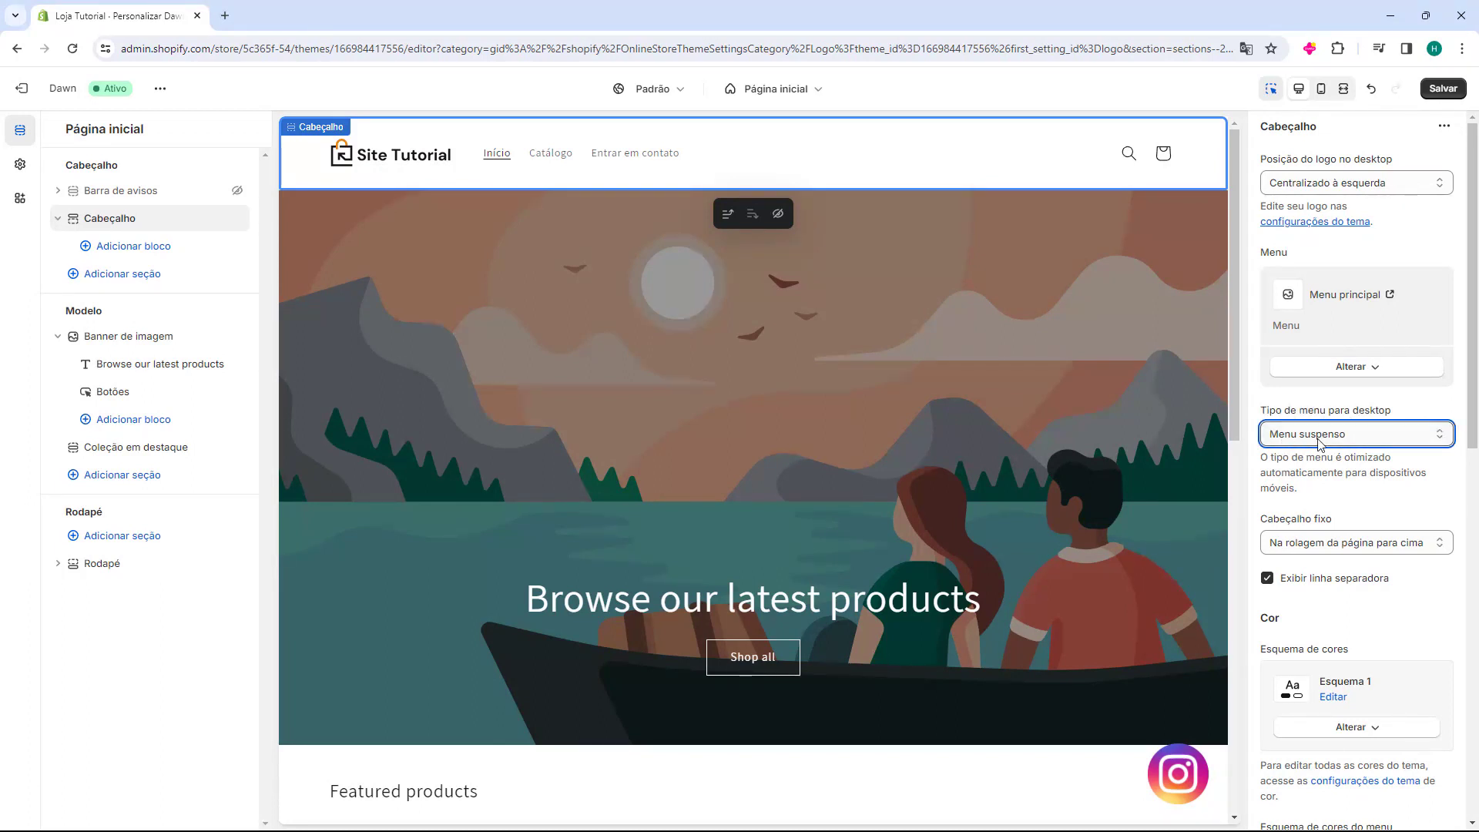
pyautogui.click(1334, 438)
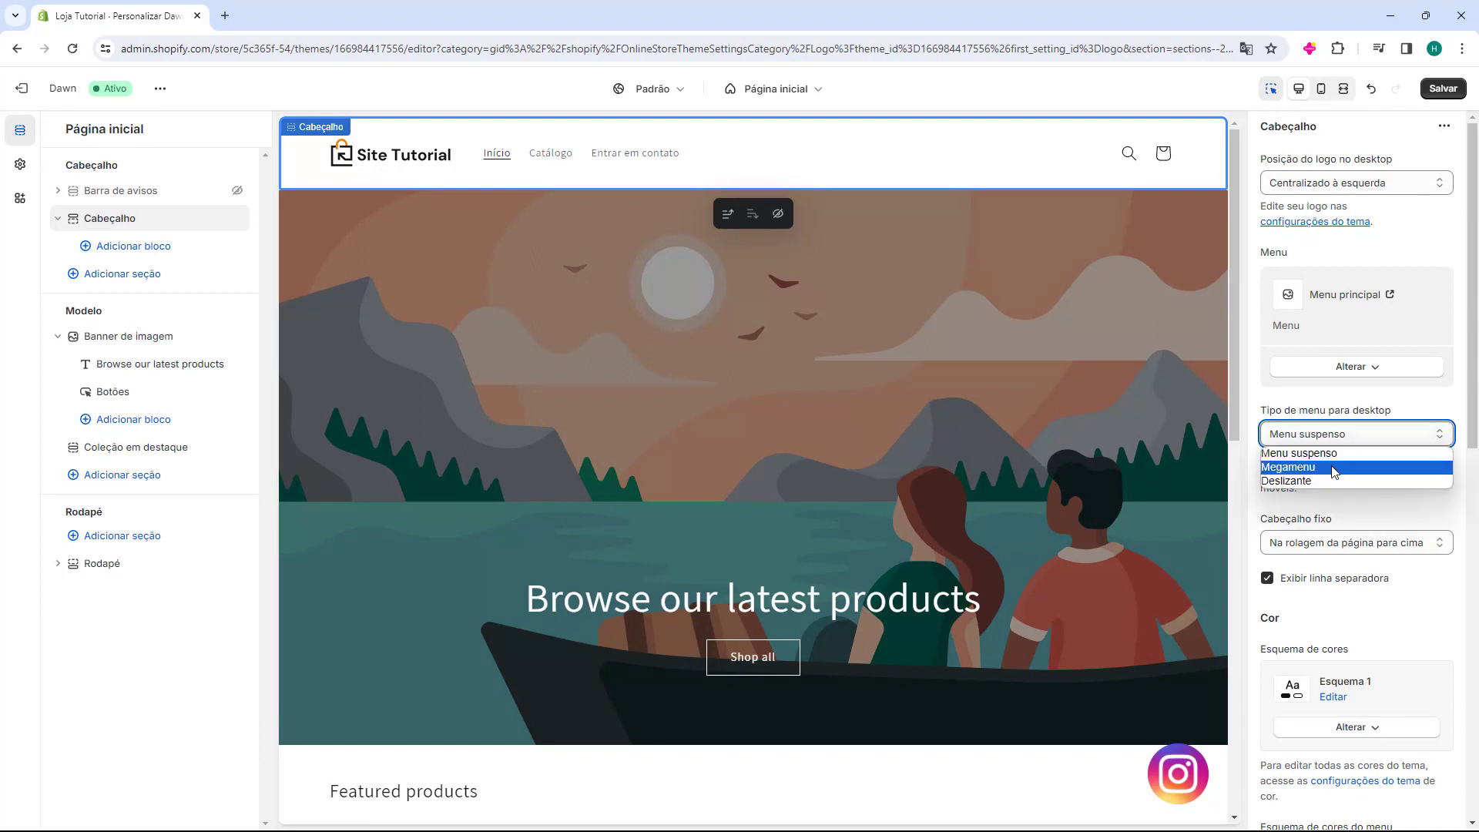
pyautogui.click(1334, 465)
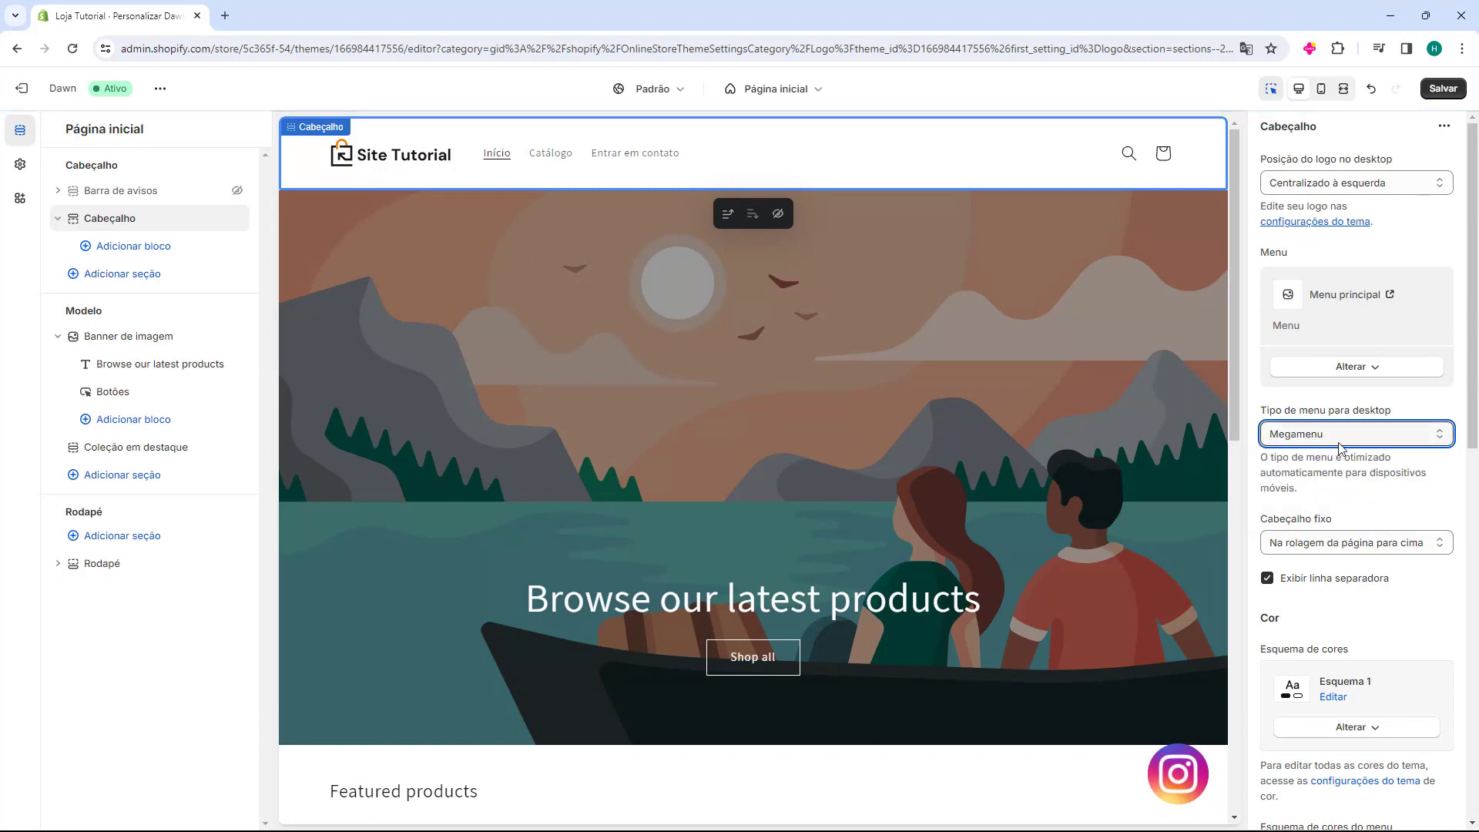
pyautogui.click(1341, 445)
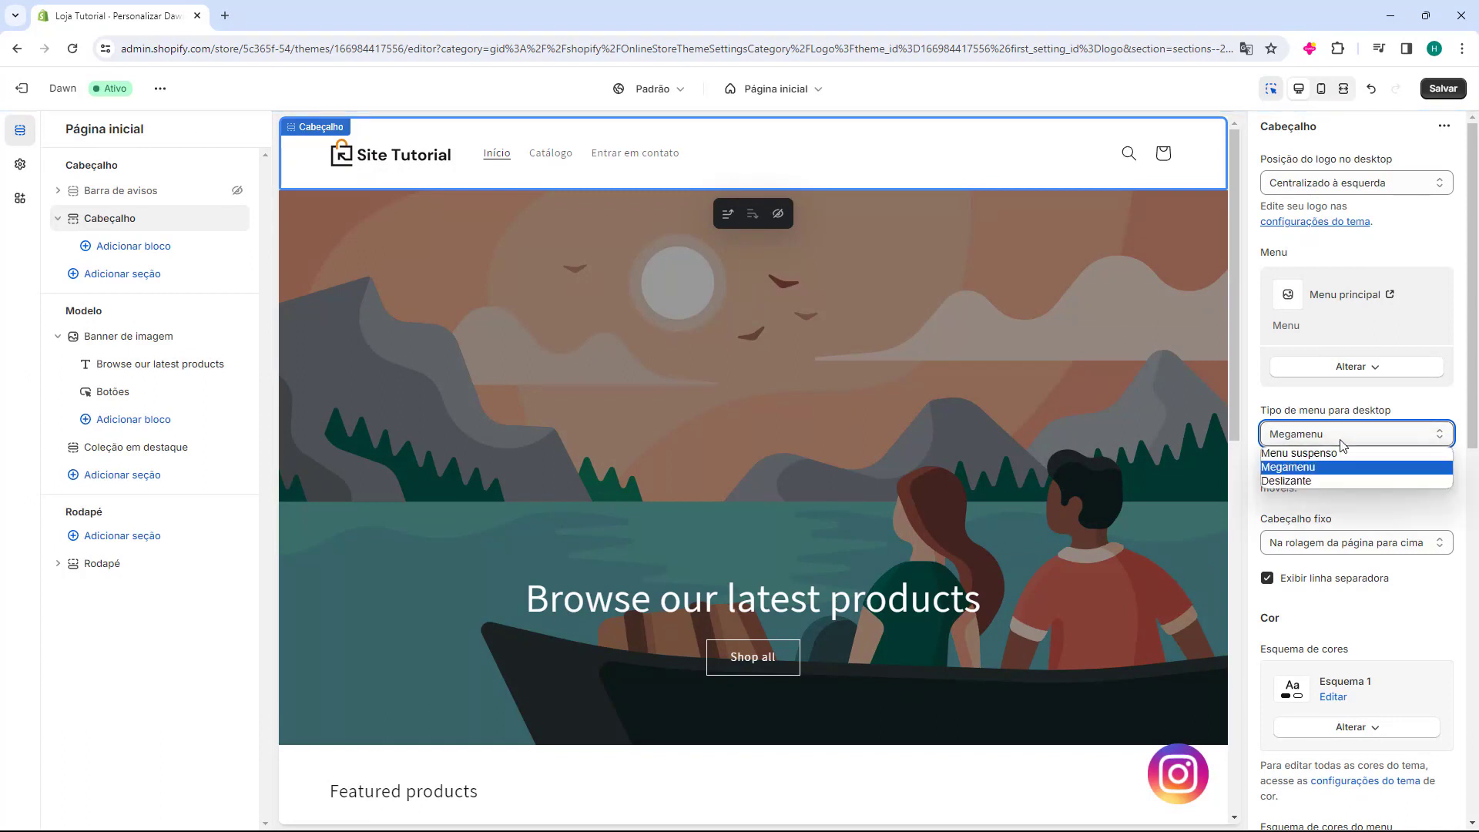
pyautogui.click(1312, 484)
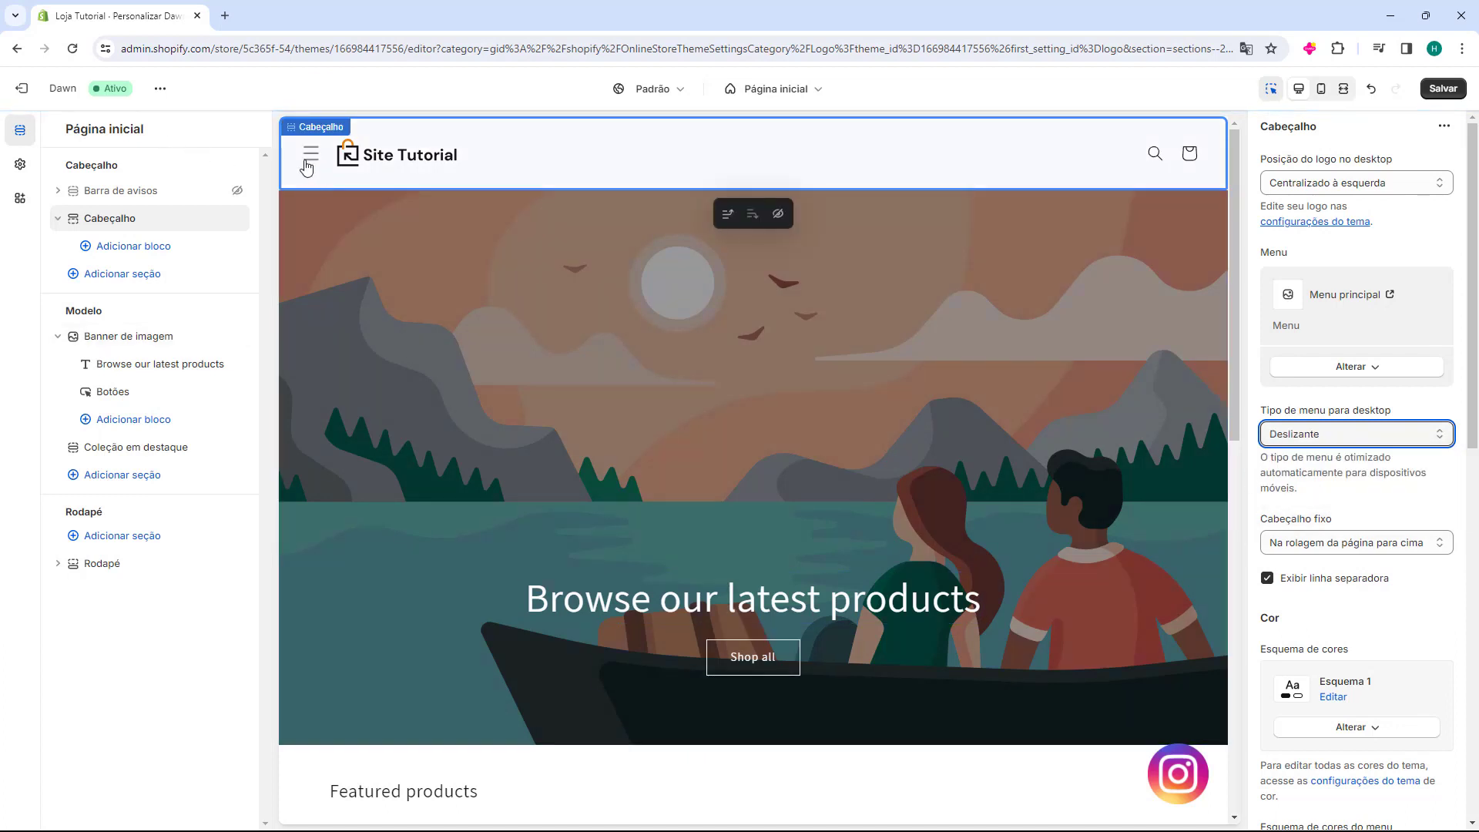
# Step: Open and close the sliding menu in the preview and restore the desktop menu type Menu suspenso
pyautogui.click(310, 158)
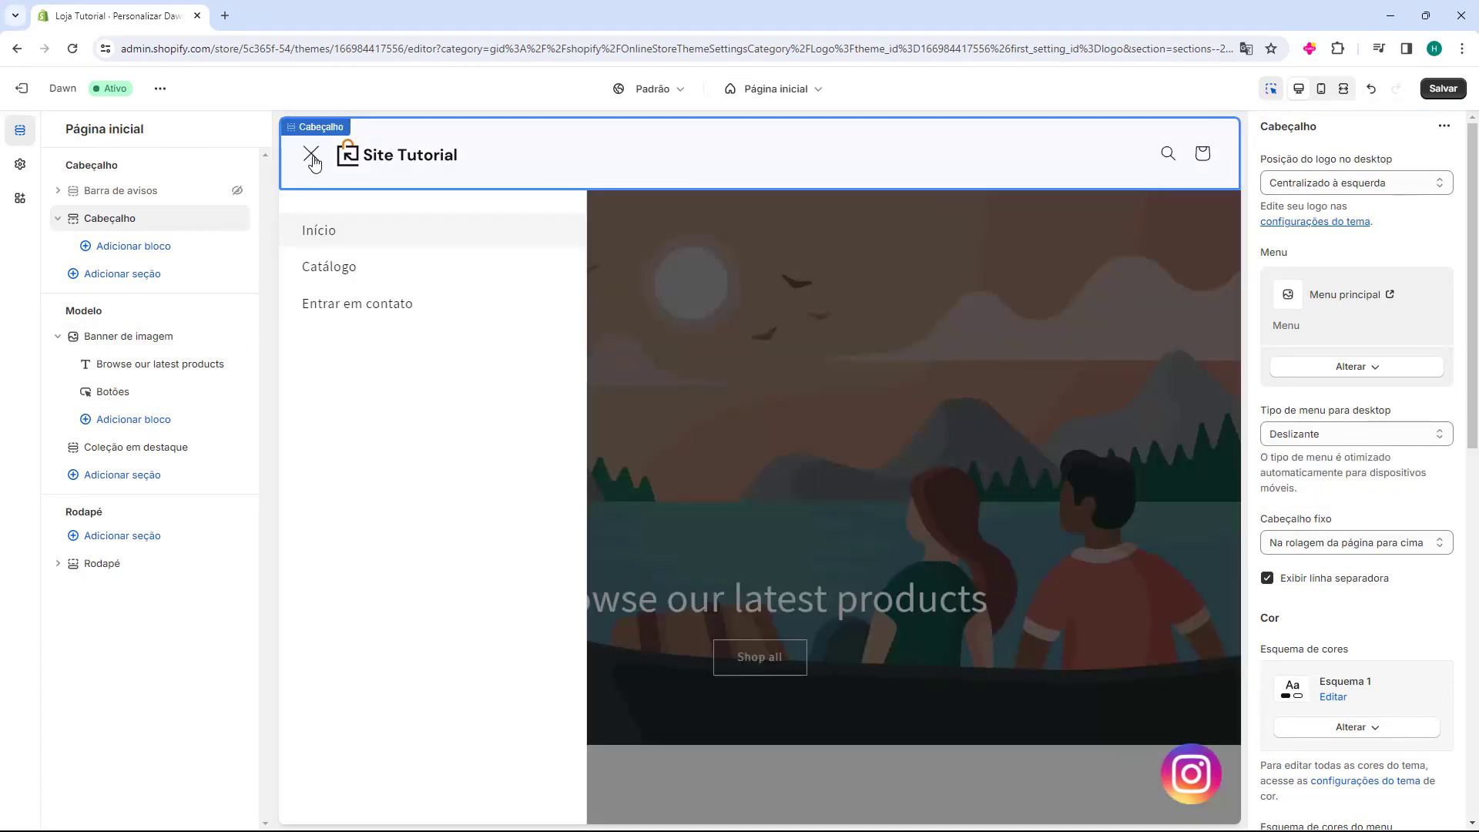
pyautogui.click(312, 157)
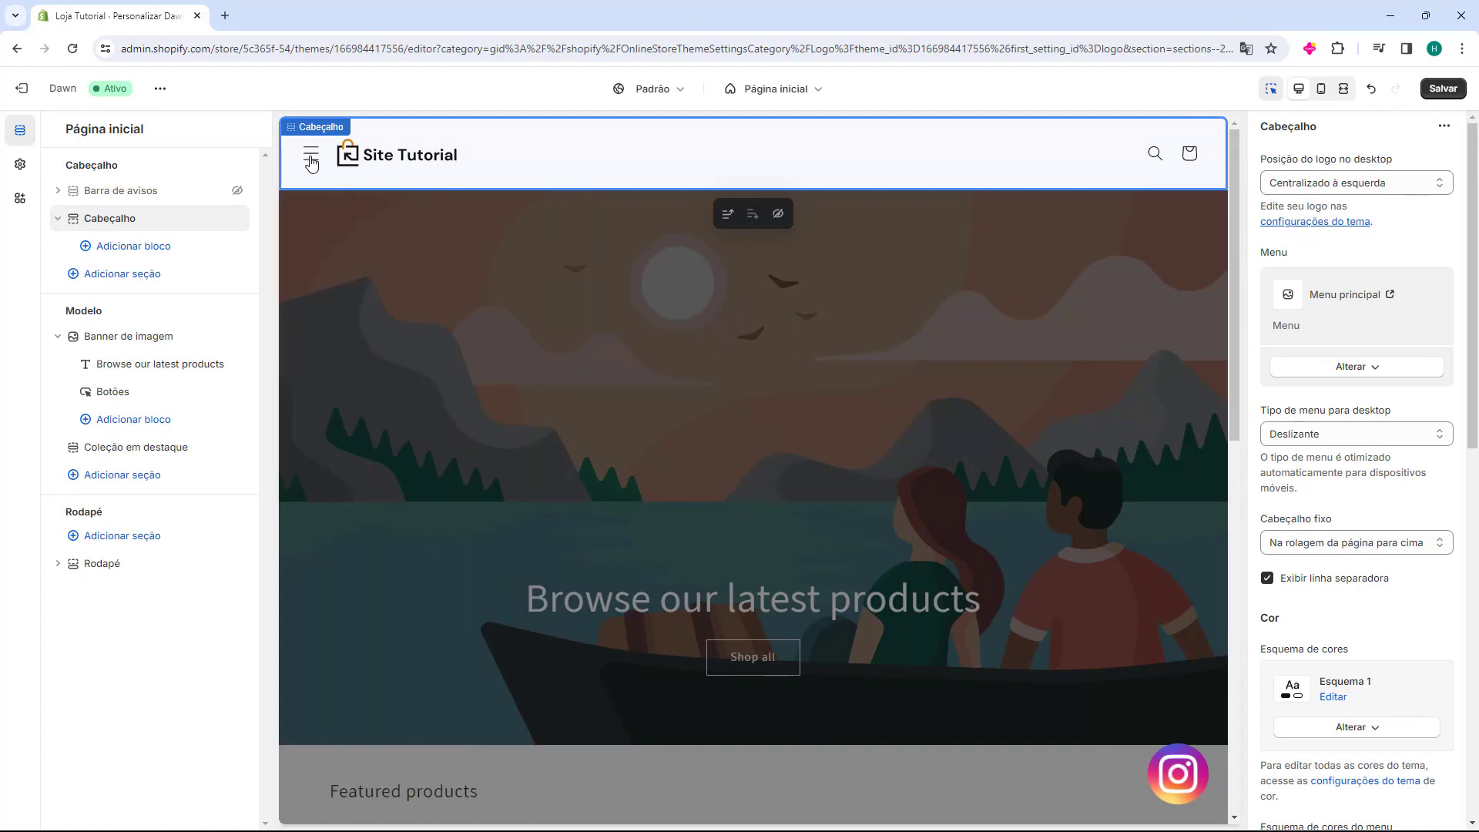
pyautogui.click(311, 156)
pyautogui.click(309, 164)
pyautogui.click(1380, 435)
pyautogui.click(1338, 454)
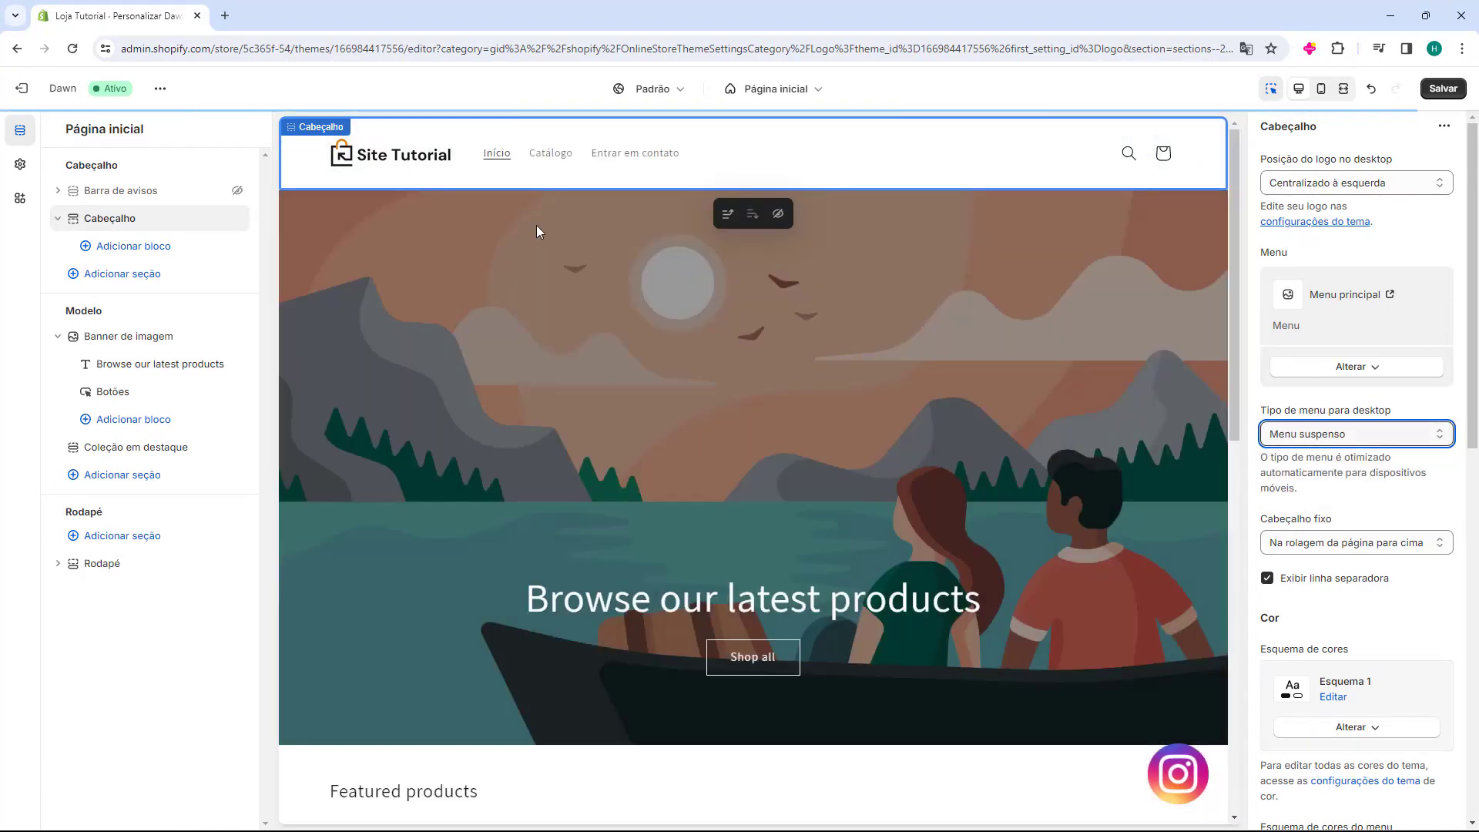
# Step: Check in the page preview how the header behaves on scrolling with the current Cabeçalho fixo setting
pyautogui.scroll(-1, 1348, 397)
pyautogui.moveTo(1268, 442); pyautogui.dragTo(1327, 443)
pyautogui.scroll(-5, 965, 378)
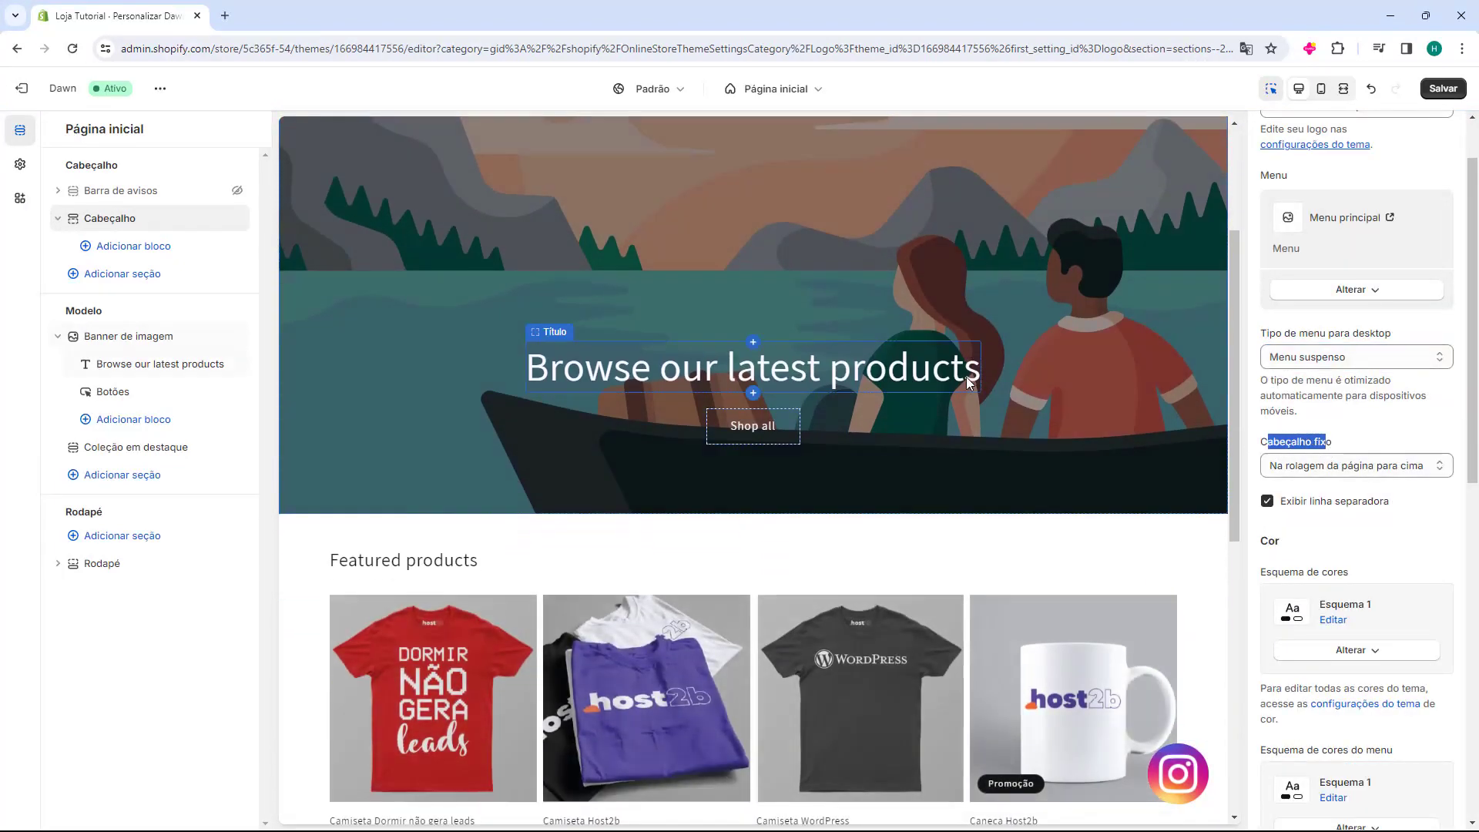
pyautogui.scroll(5, 973, 383)
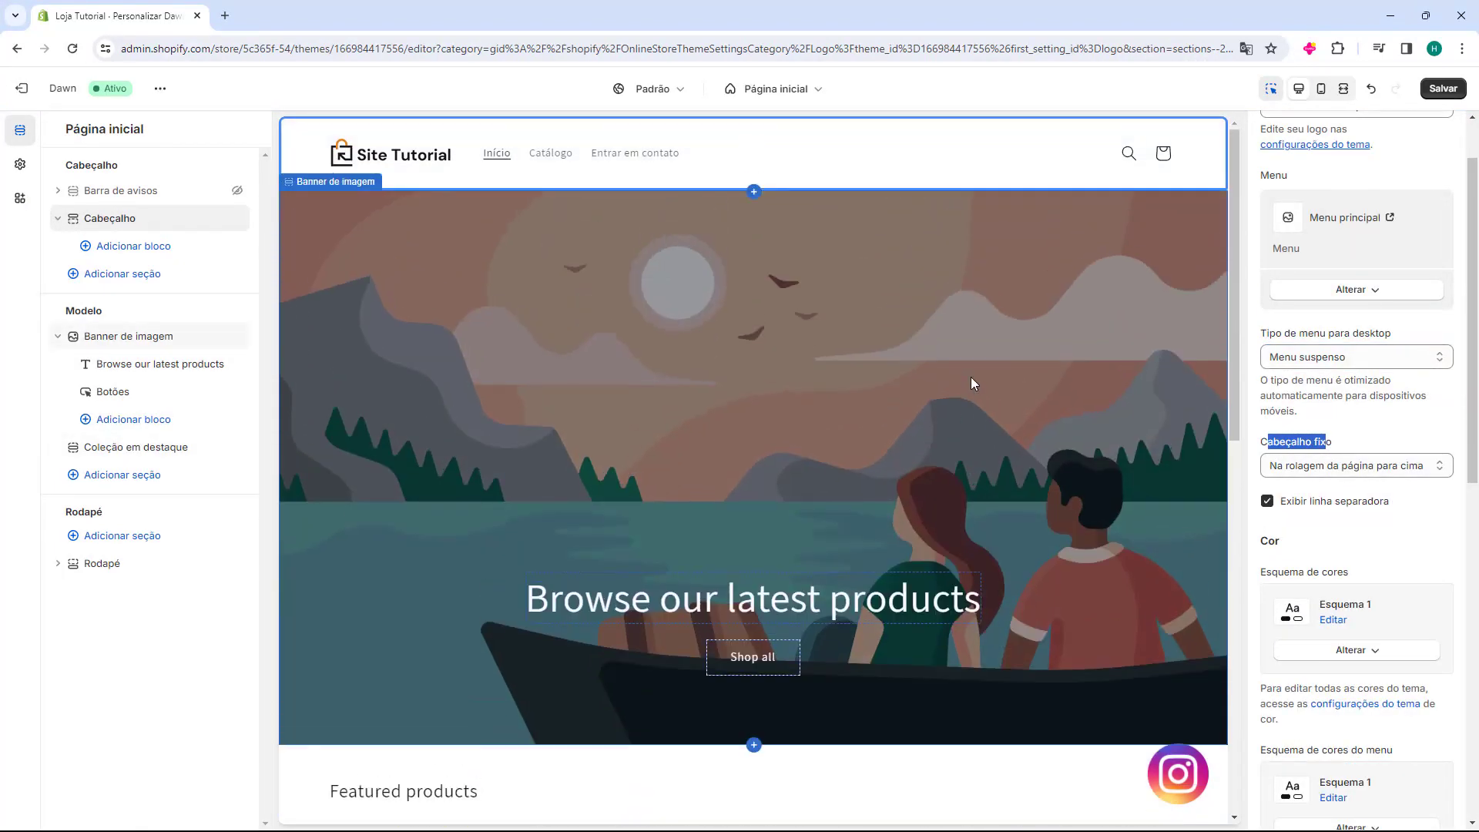
# Step: Try Cabeçalho fixo as Sempre and as the Sempre option with reduced logo size, testing each by scrolling the preview
pyautogui.click(1277, 466)
pyautogui.click(1310, 513)
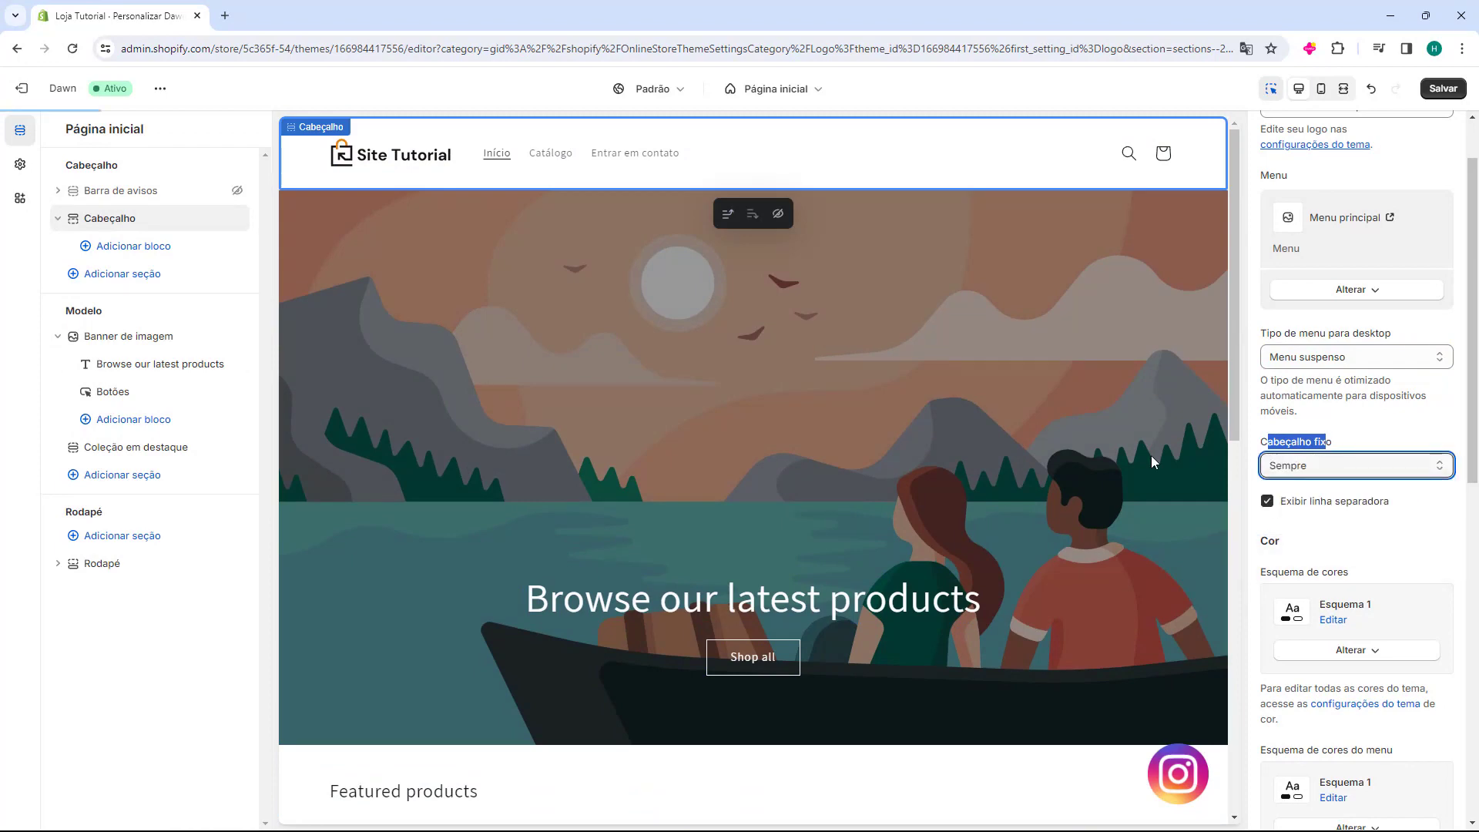
pyautogui.scroll(-10, 1077, 410)
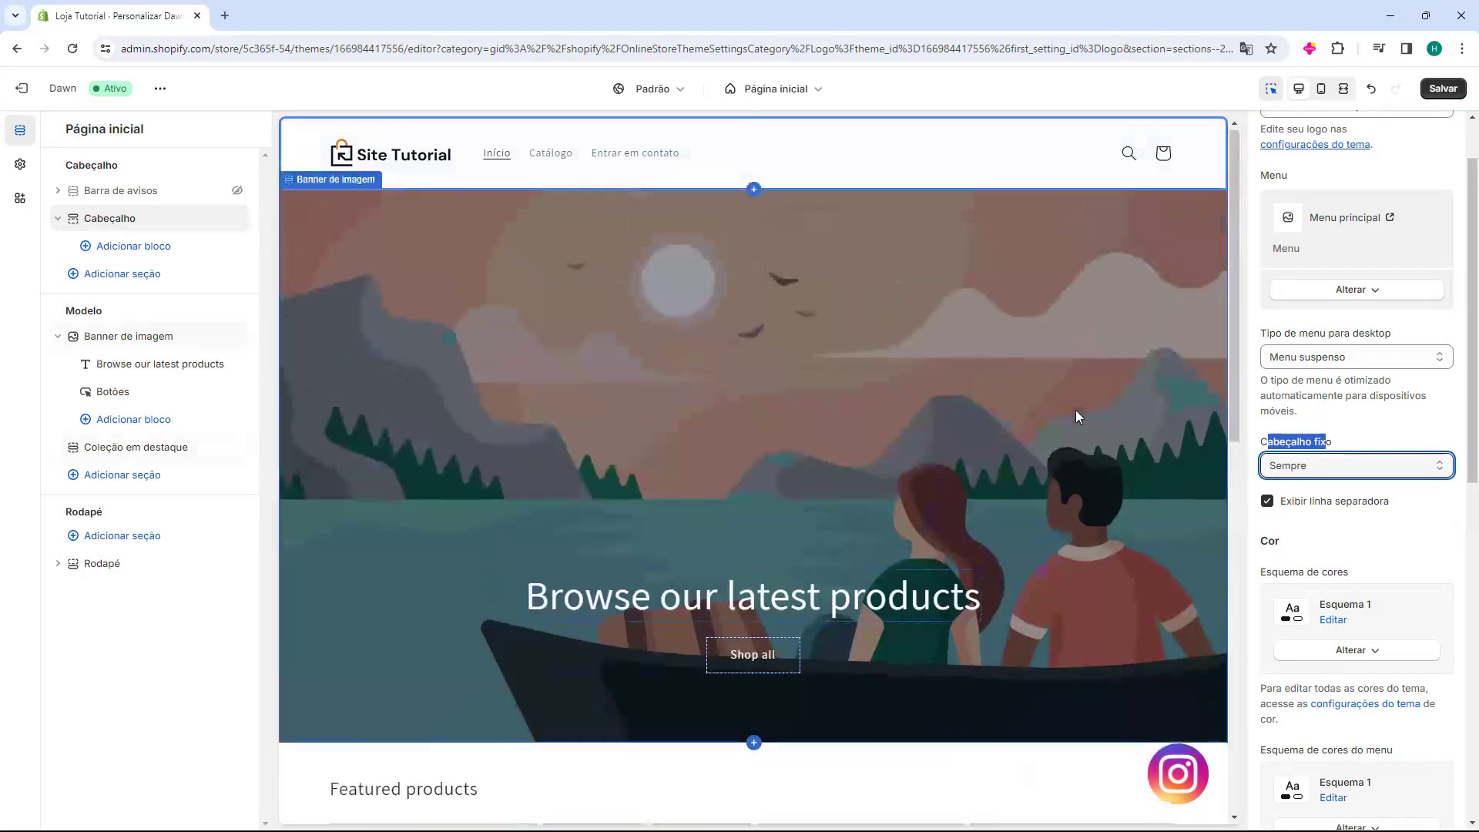
pyautogui.click(1427, 466)
pyautogui.click(1383, 530)
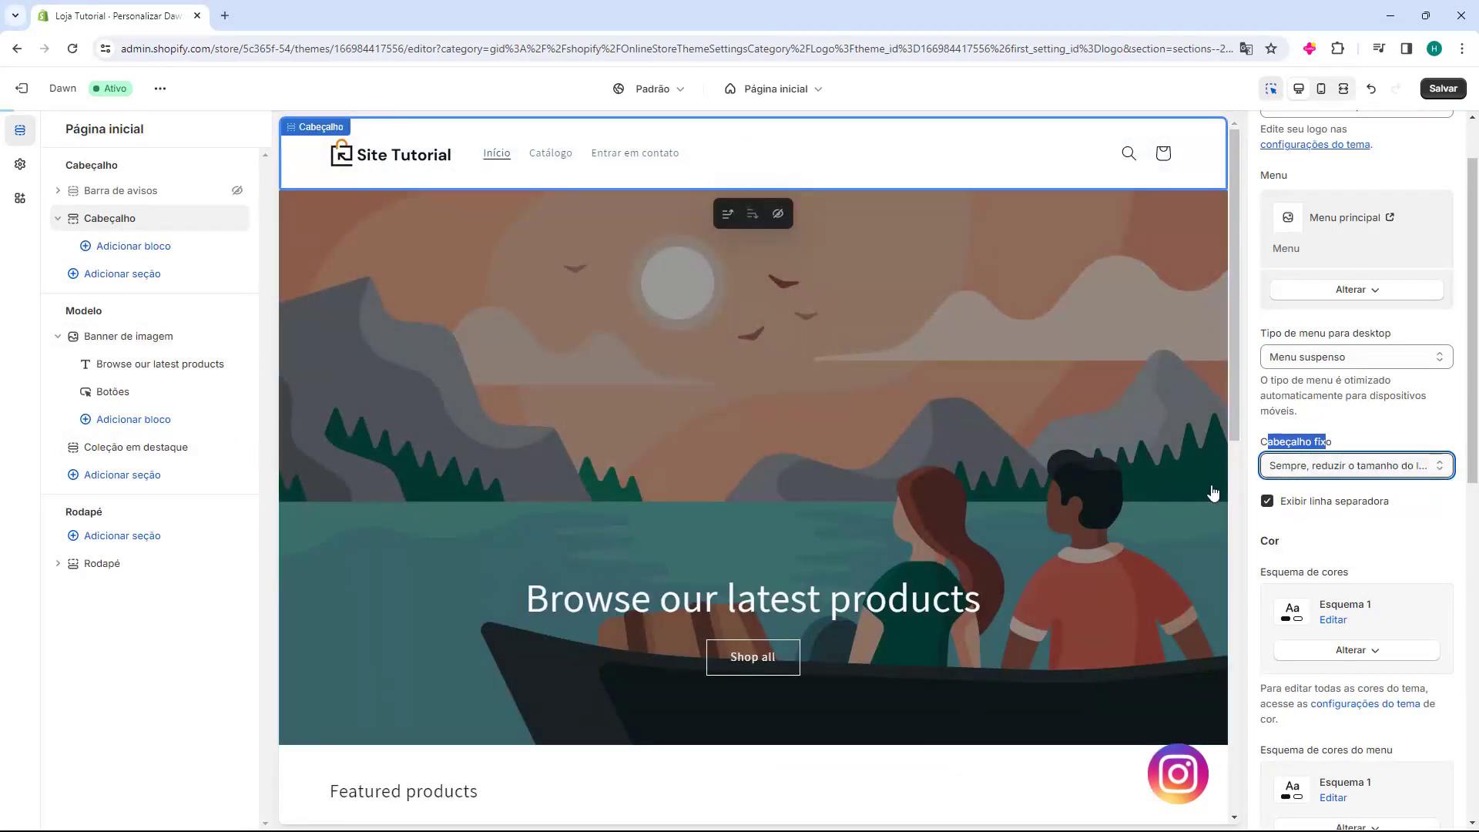
pyautogui.scroll(-5, 894, 339)
pyautogui.scroll(5, 899, 339)
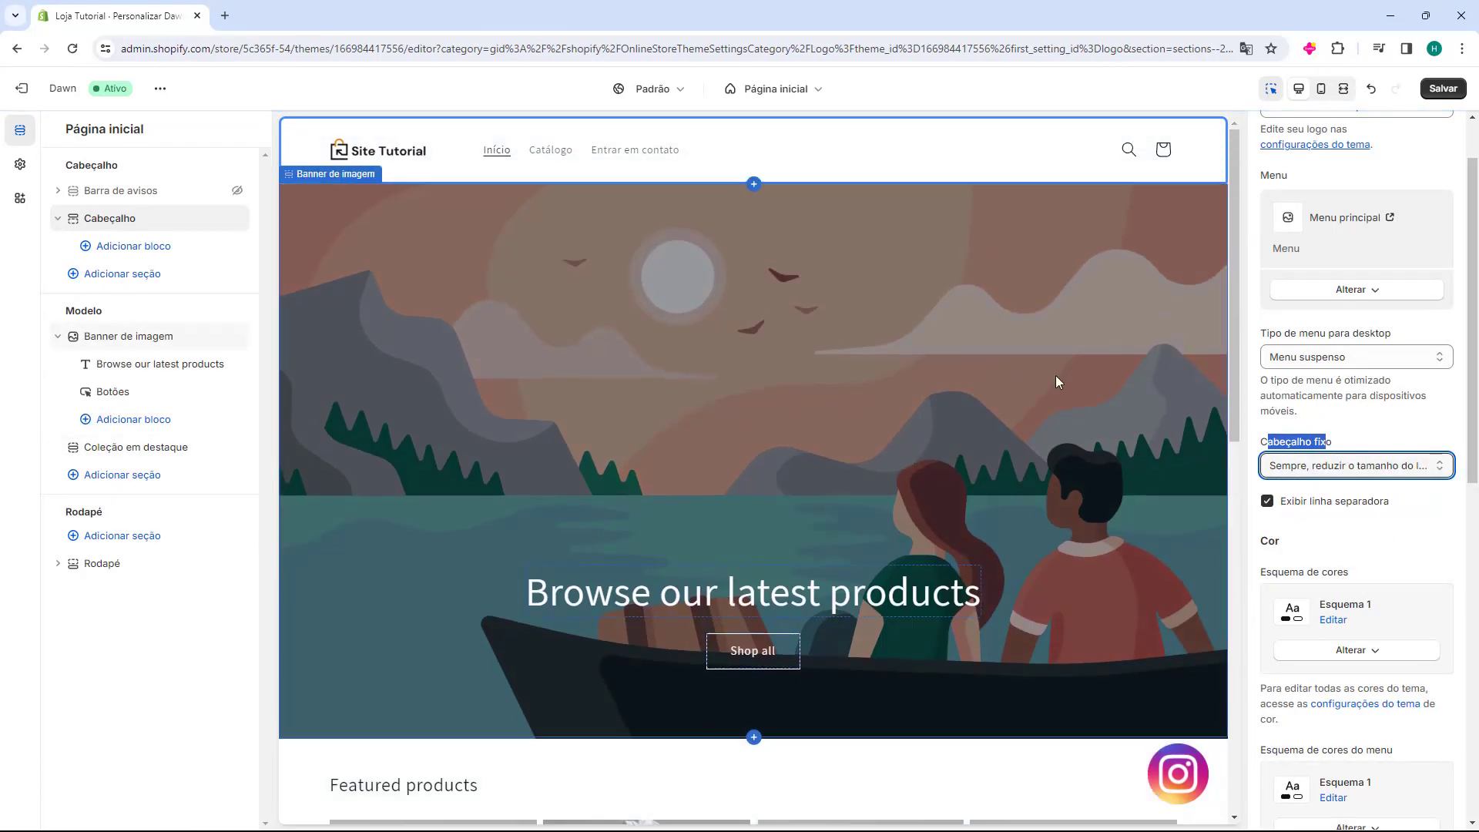
# Step: Try Nenhum for Cabeçalho fixo and restore Na rolagem da página para cima
pyautogui.click(1356, 465)
pyautogui.click(1309, 483)
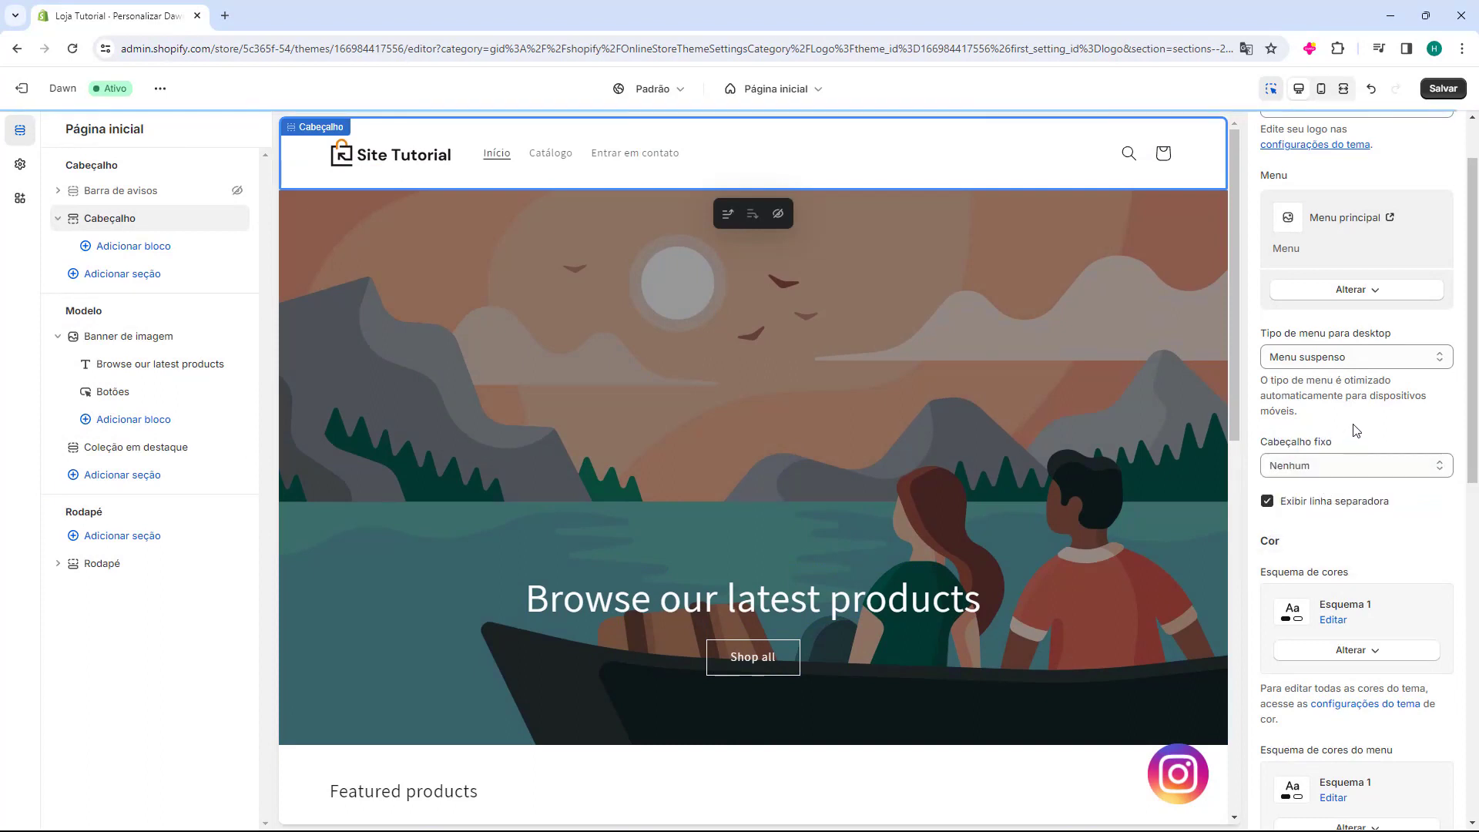
pyautogui.click(1356, 465)
pyautogui.click(1310, 498)
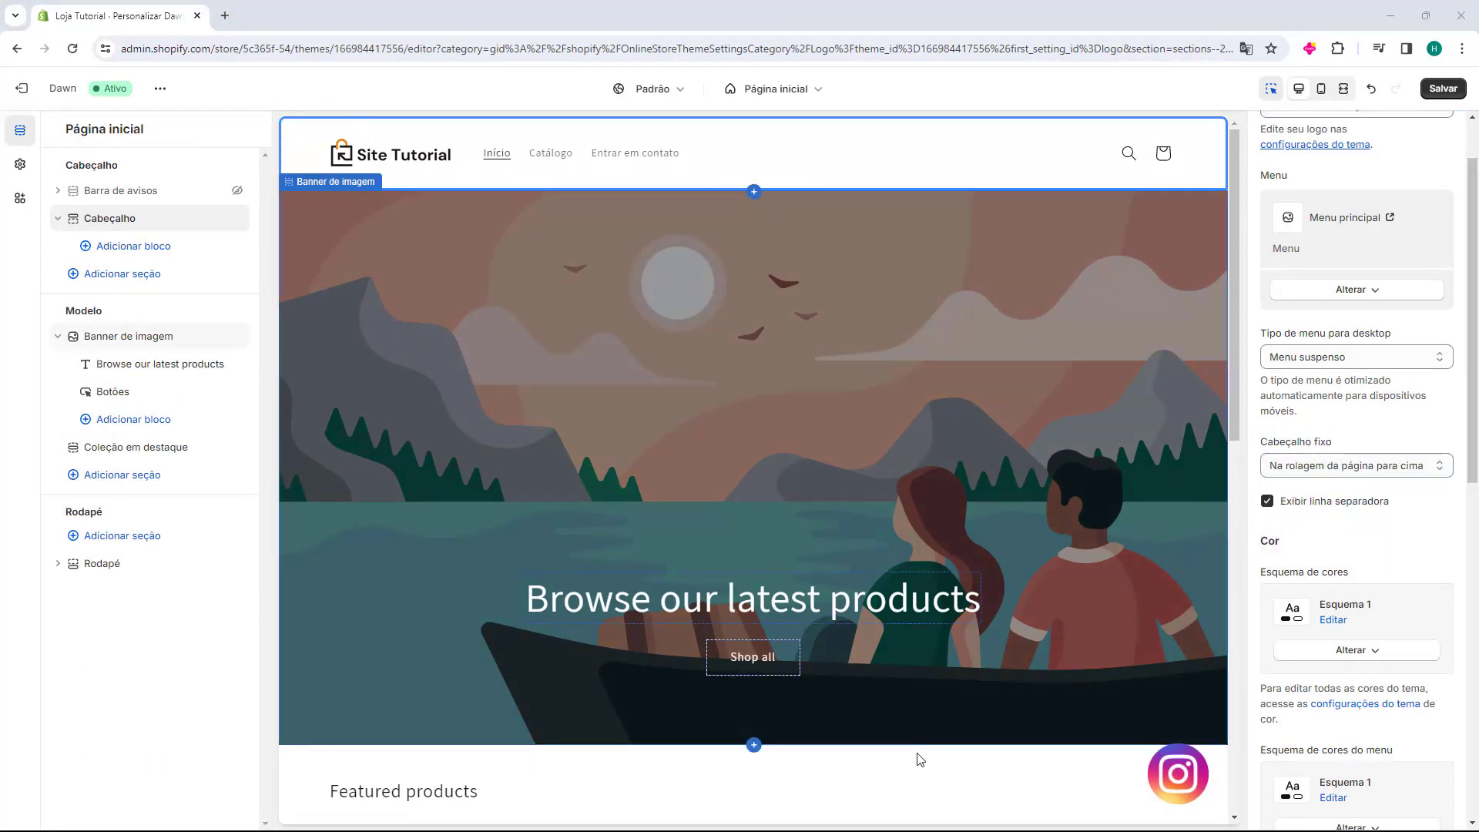
# Step: Try the header without its separator line and turn Exibir linha separadora back on
pyautogui.click(931, 706)
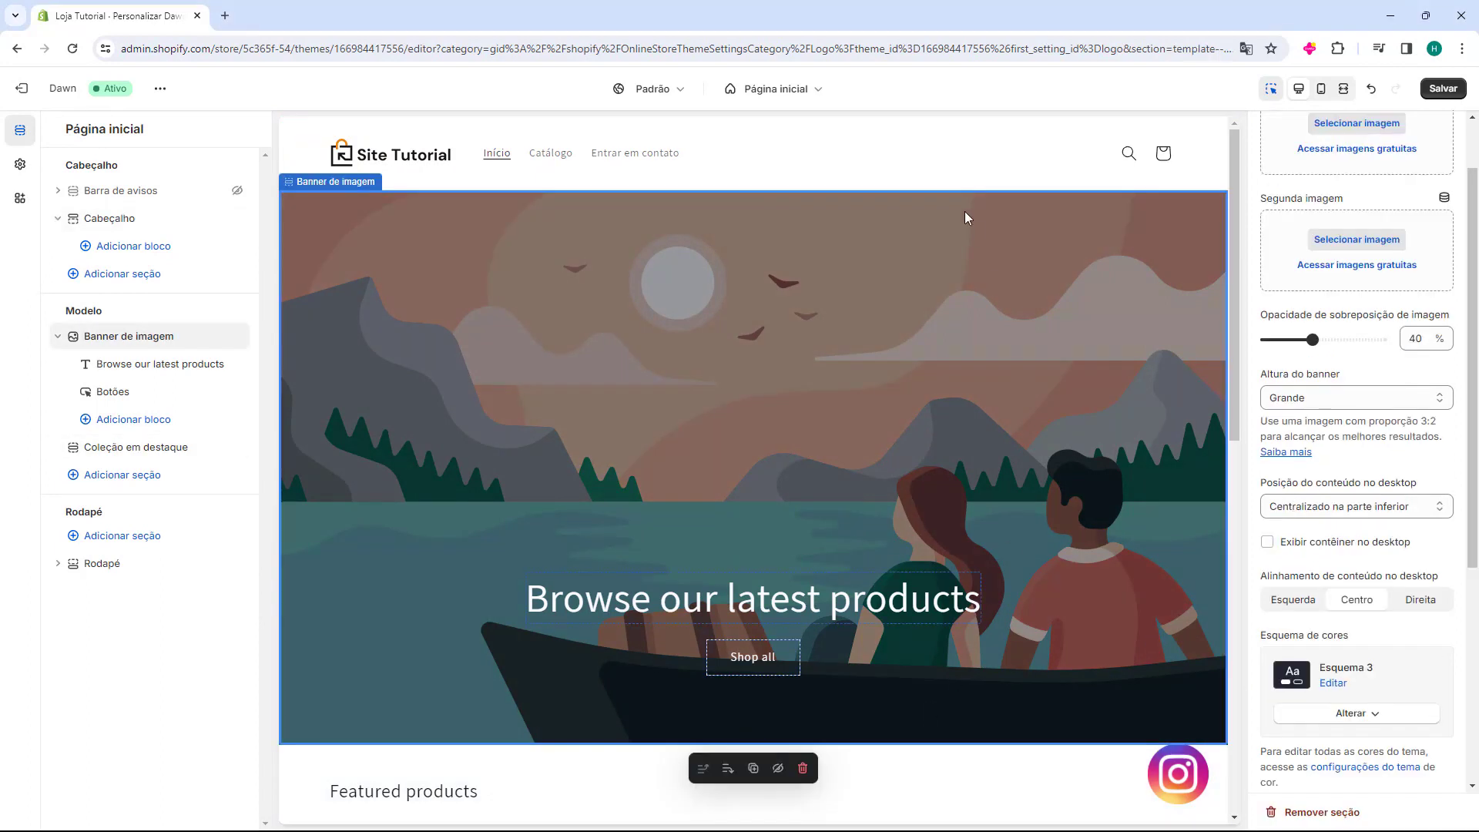
pyautogui.hotkey('ctrl', 'z')
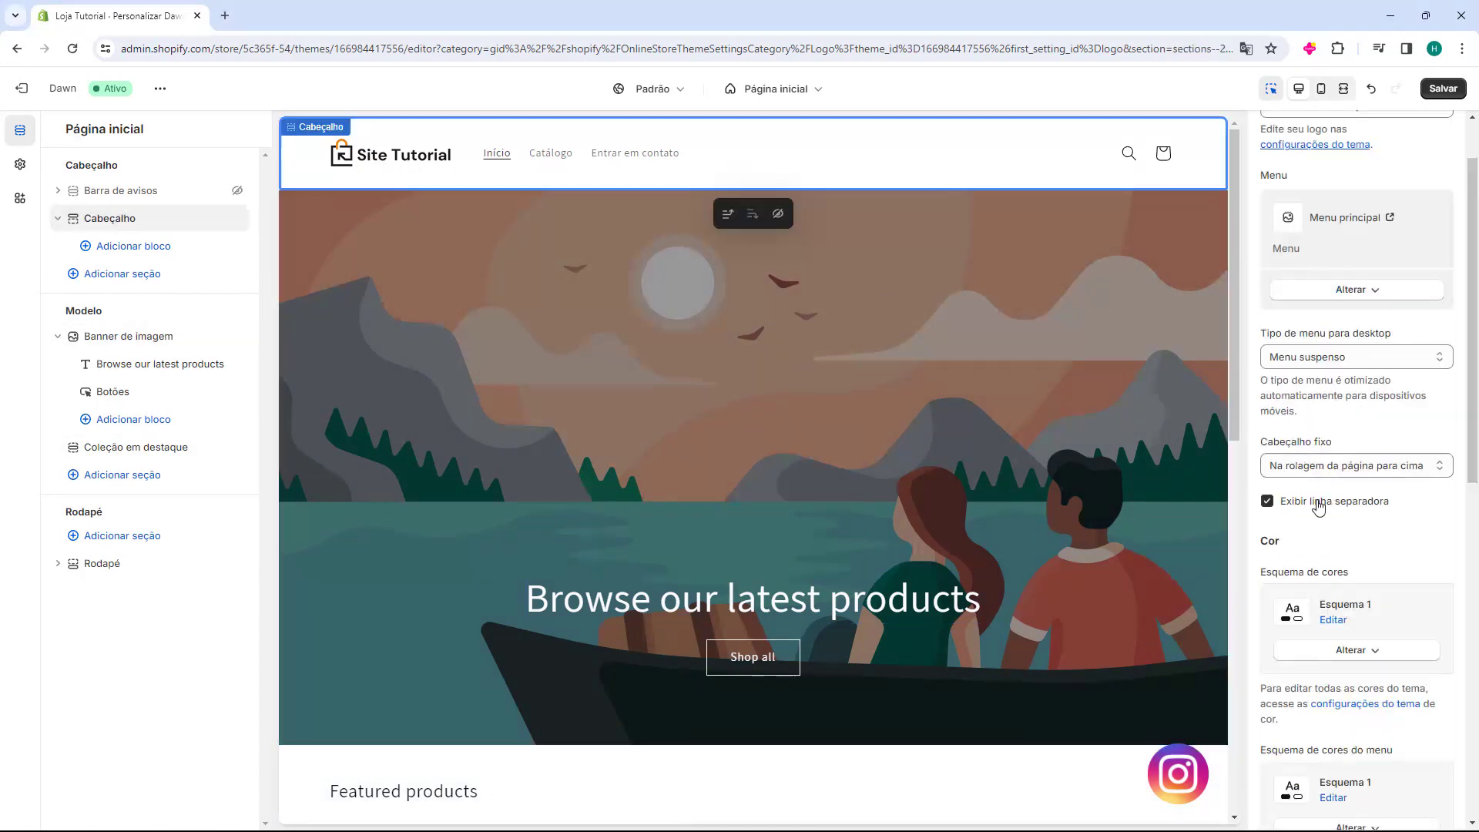
pyautogui.click(1319, 507)
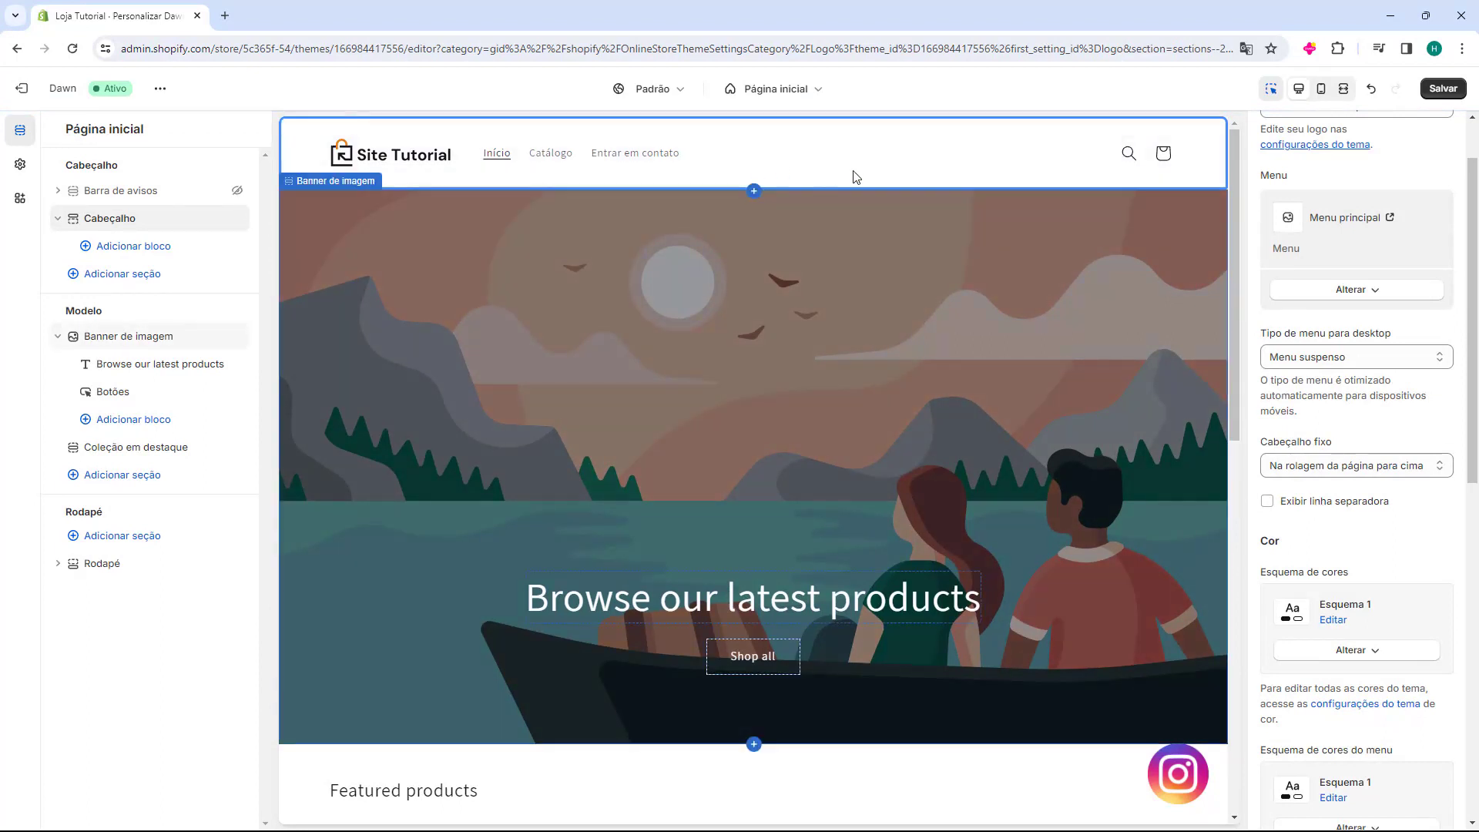
pyautogui.click(1311, 507)
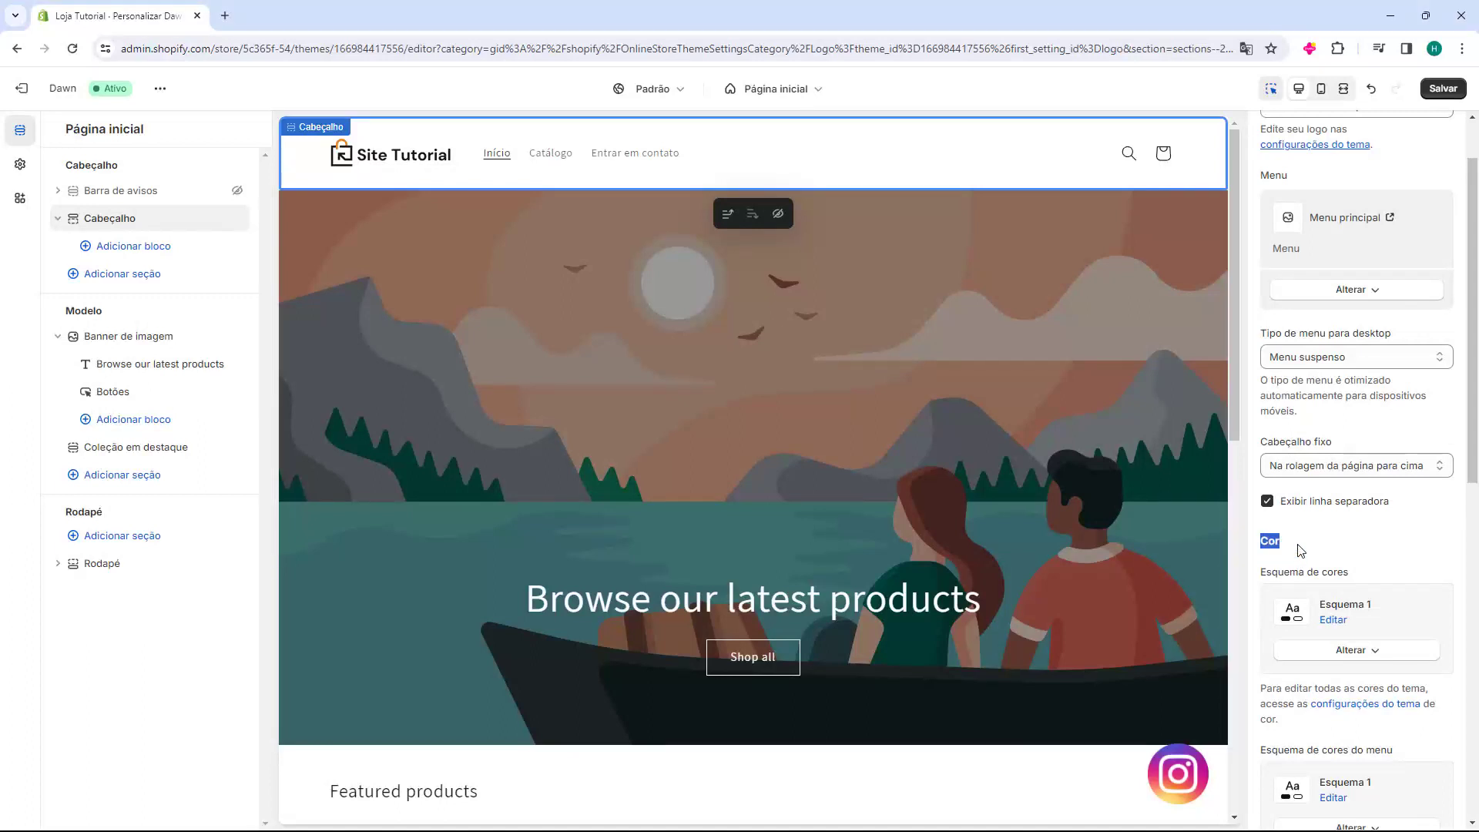
# Step: Try the header color schemes Esquema 2, Esquema 3, Esquema 4 and Esquema 5, and restore Esquema 1
pyautogui.click(1310, 538)
pyautogui.scroll(-2, 1310, 540)
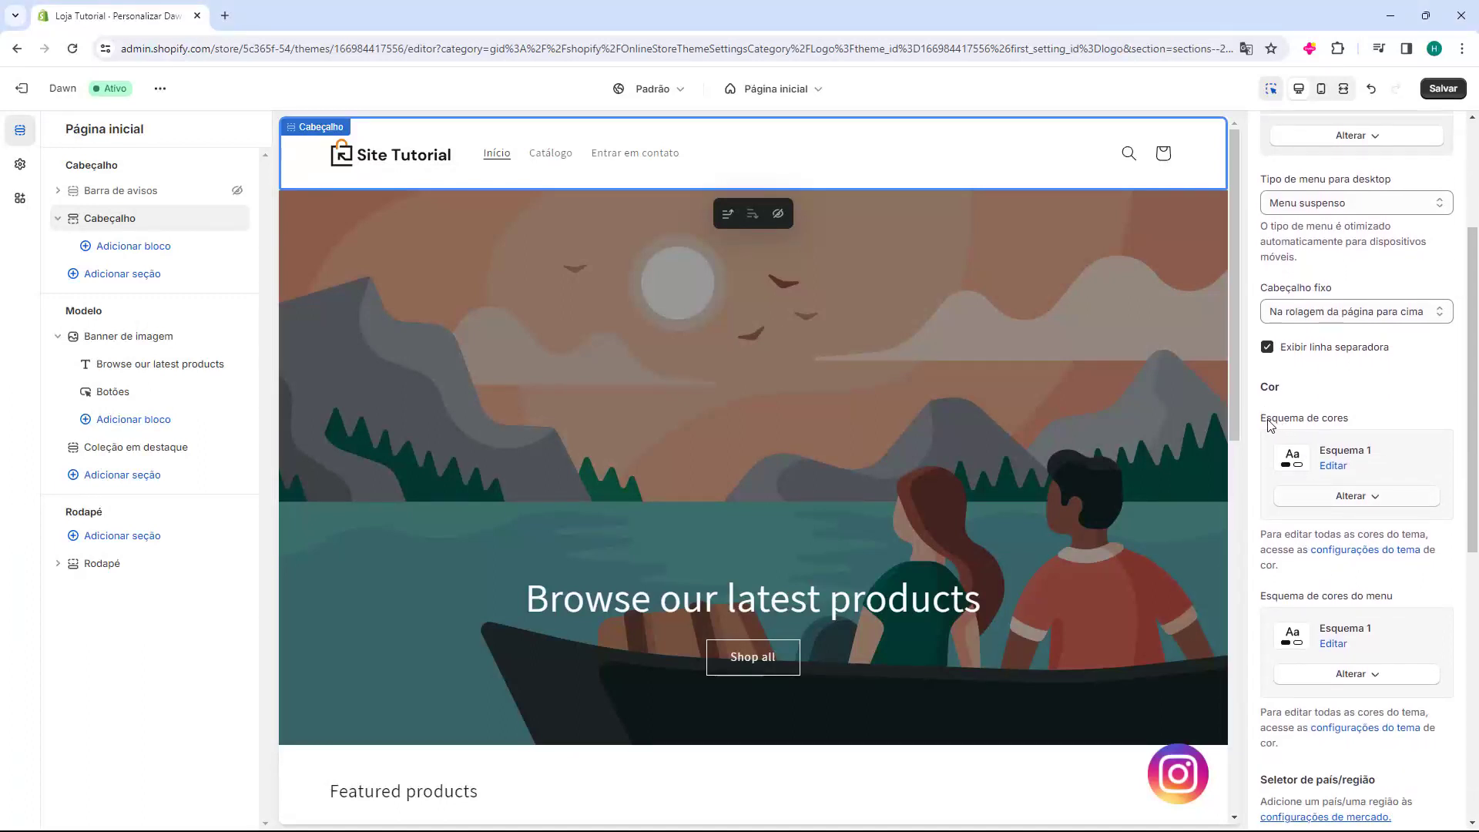
pyautogui.moveTo(1268, 420); pyautogui.dragTo(1310, 418)
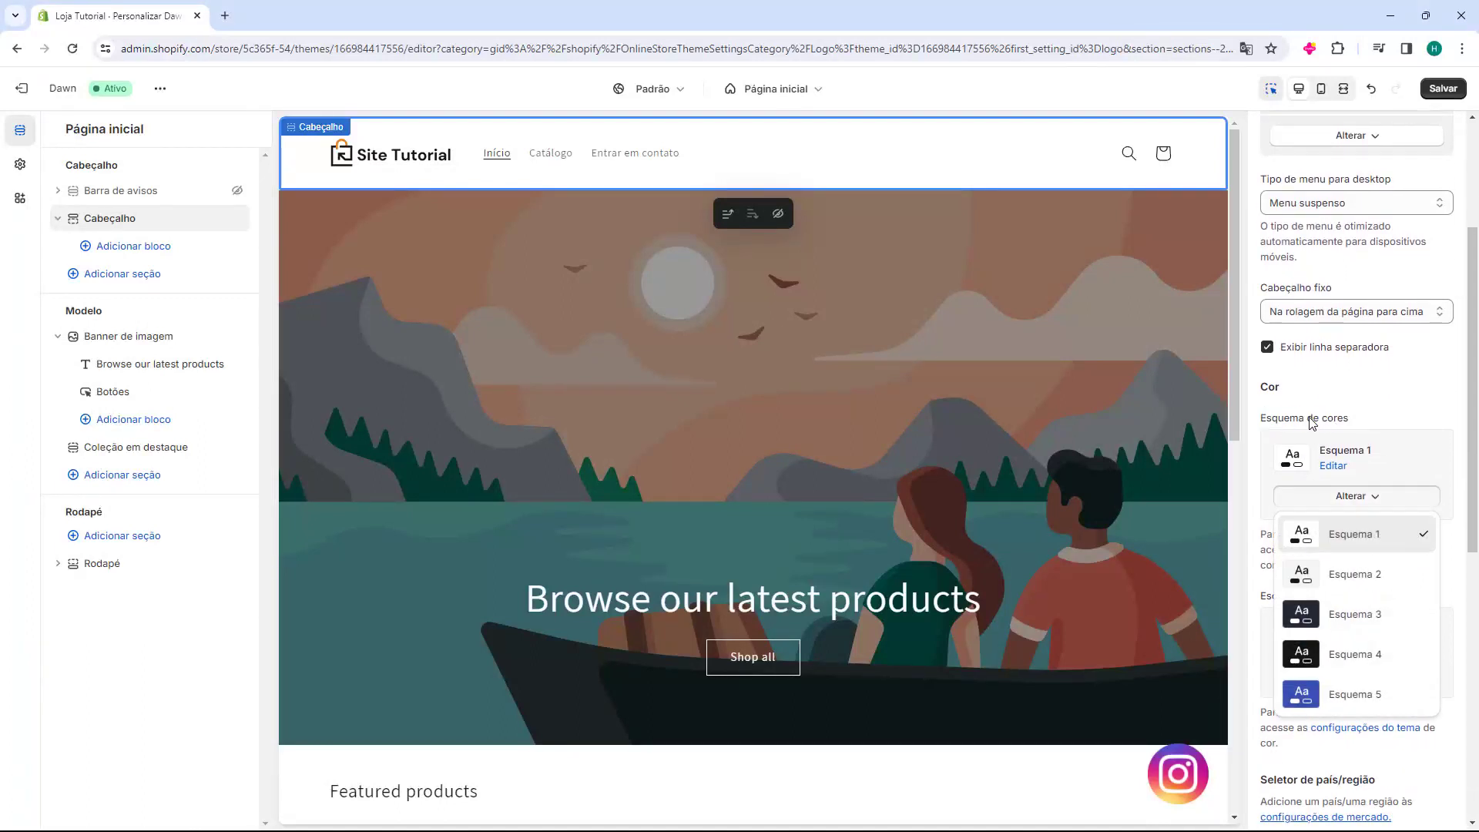
pyautogui.click(1355, 574)
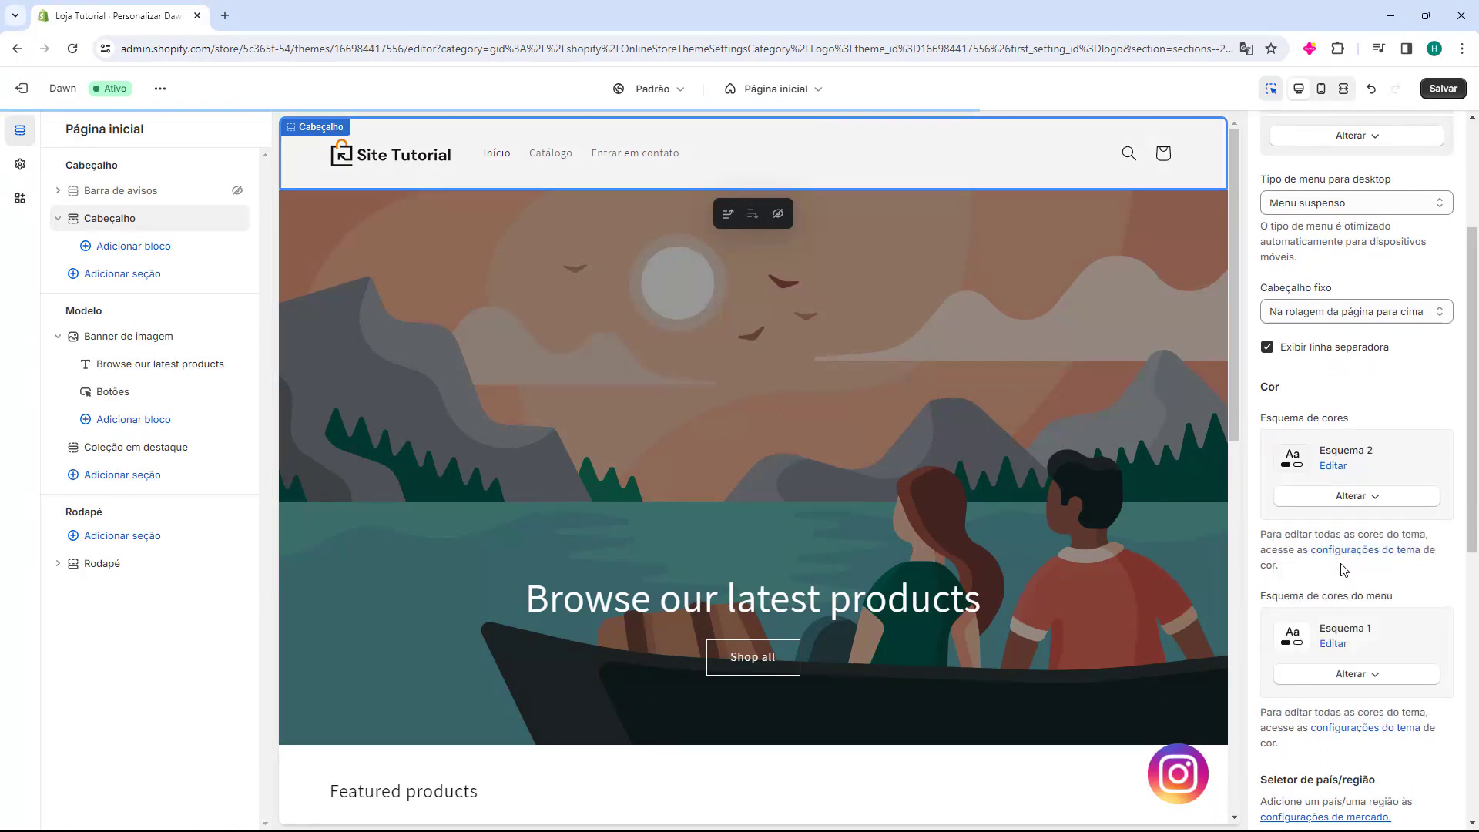
pyautogui.click(1360, 497)
pyautogui.click(1354, 614)
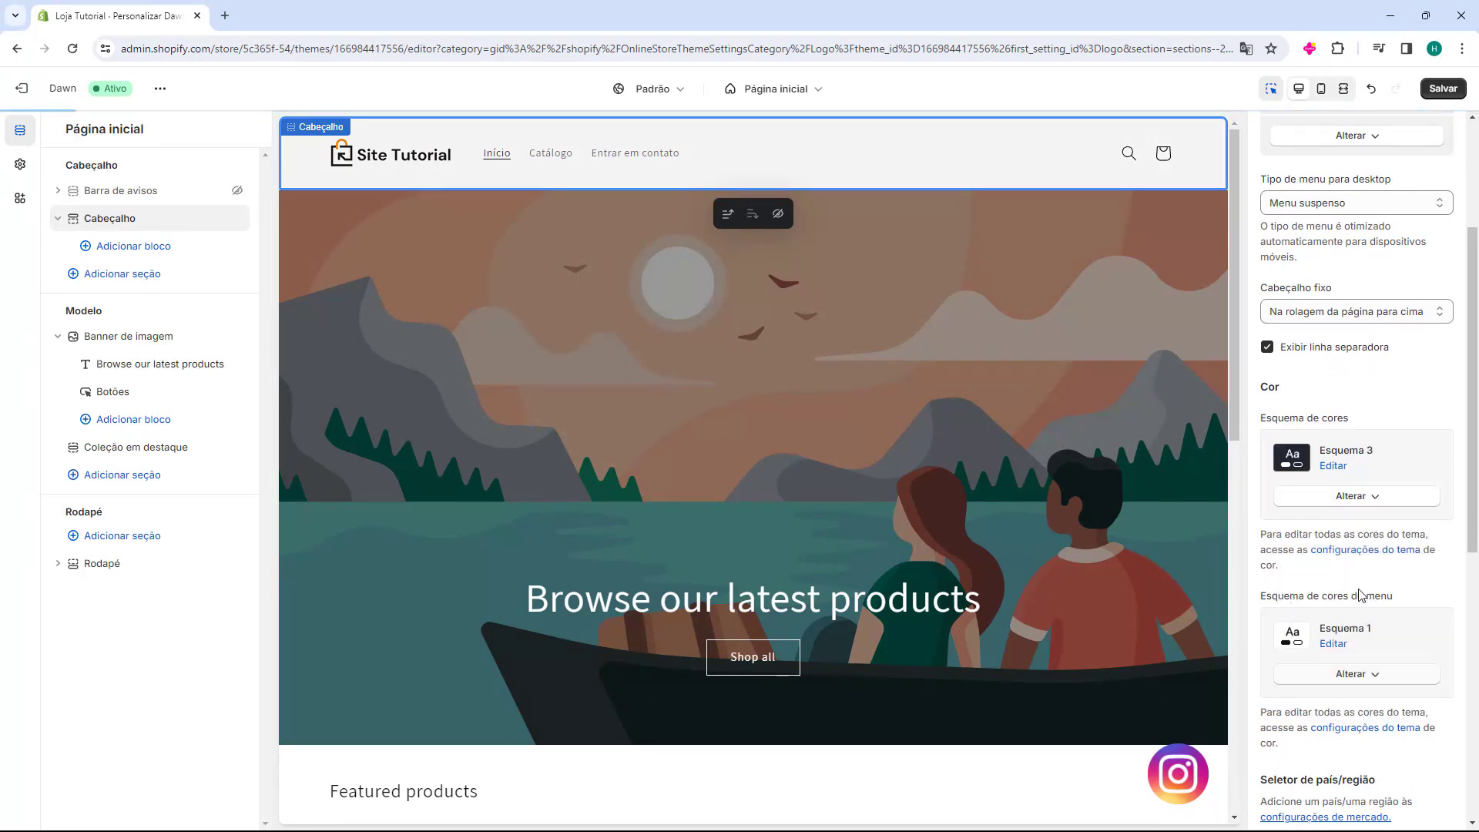
pyautogui.click(1356, 497)
pyautogui.click(1354, 654)
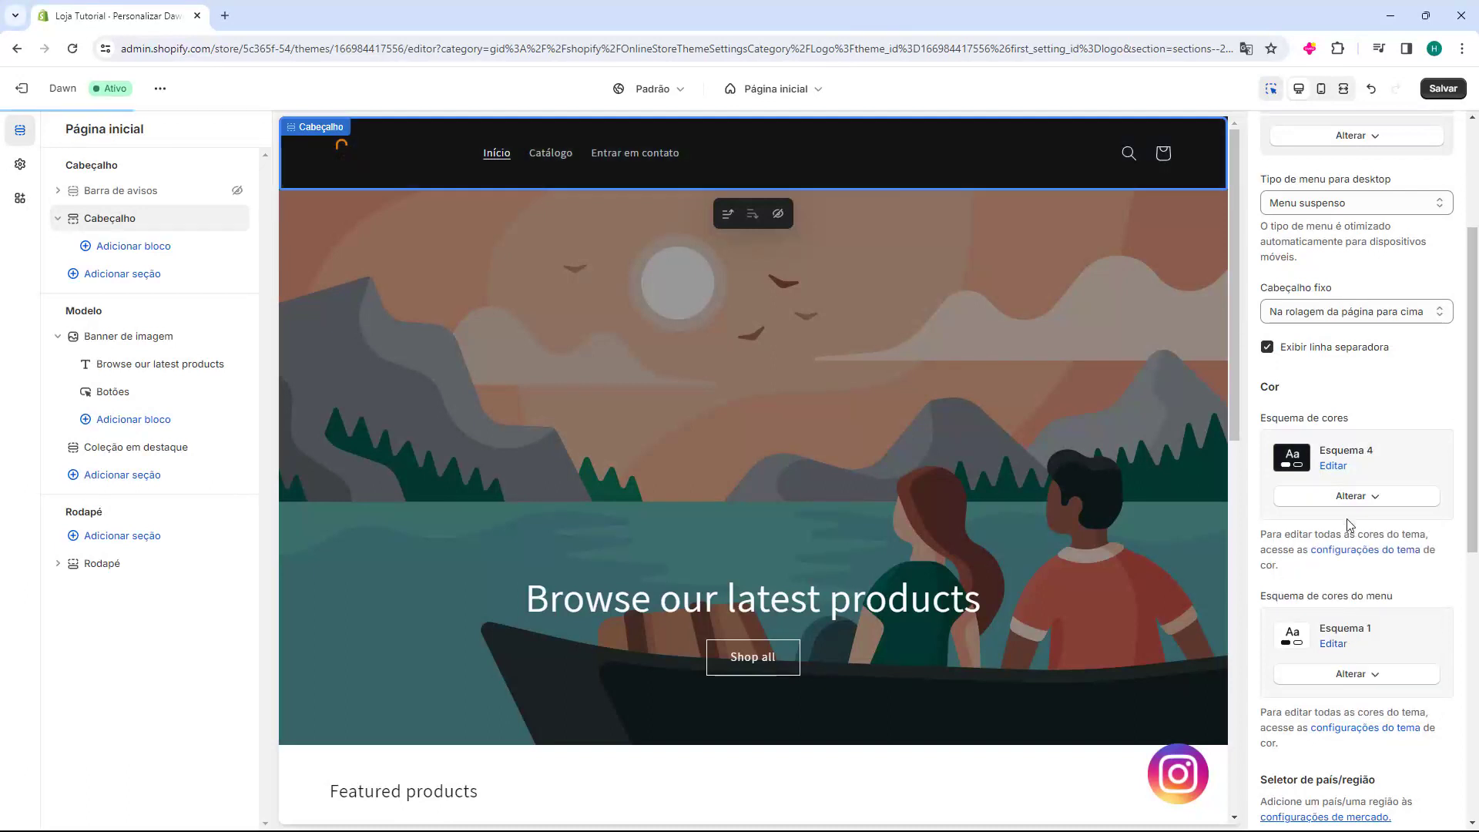
pyautogui.click(1354, 497)
pyautogui.click(1356, 693)
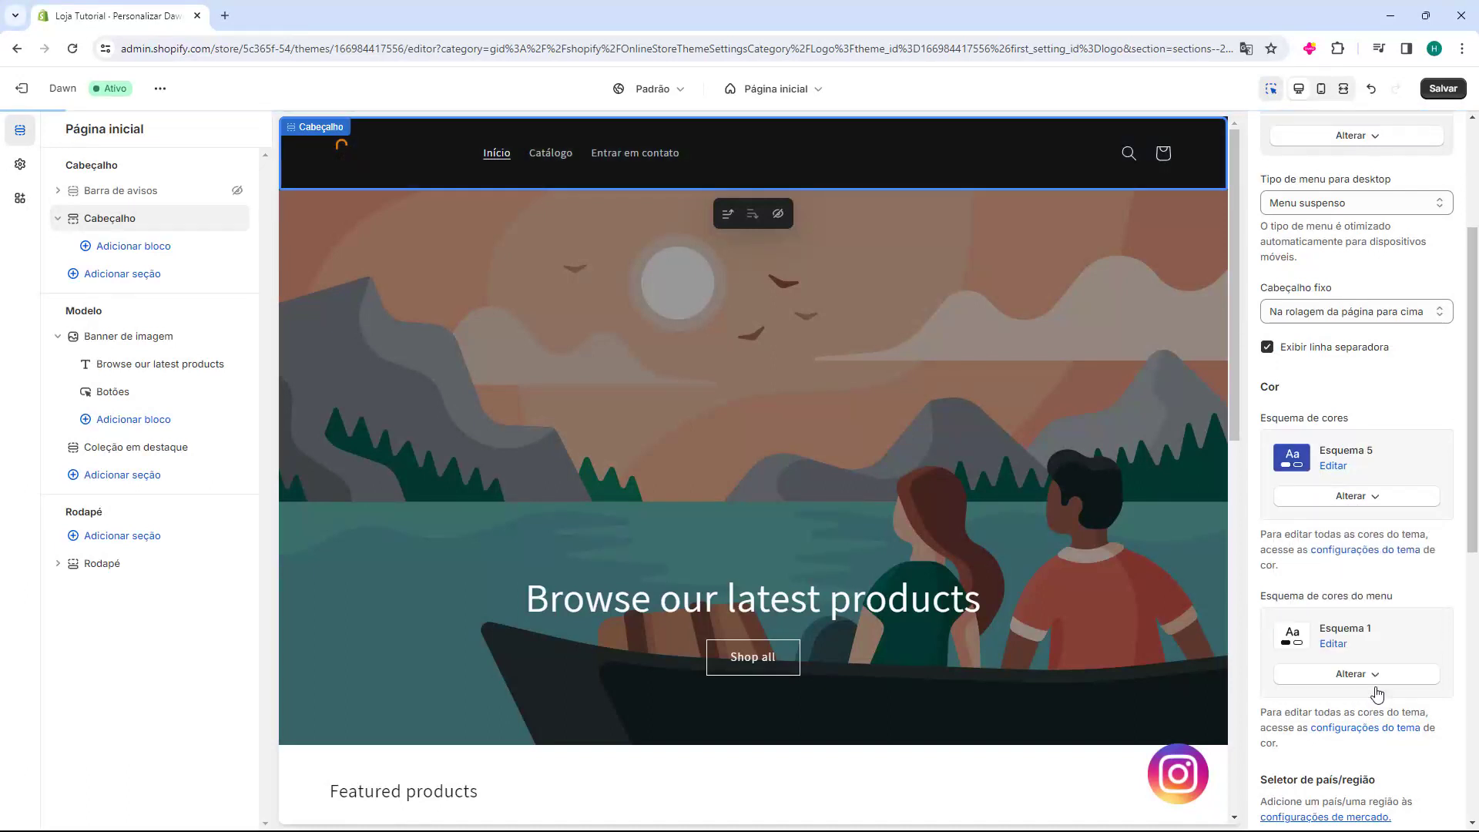
pyautogui.click(1355, 497)
pyautogui.click(1352, 544)
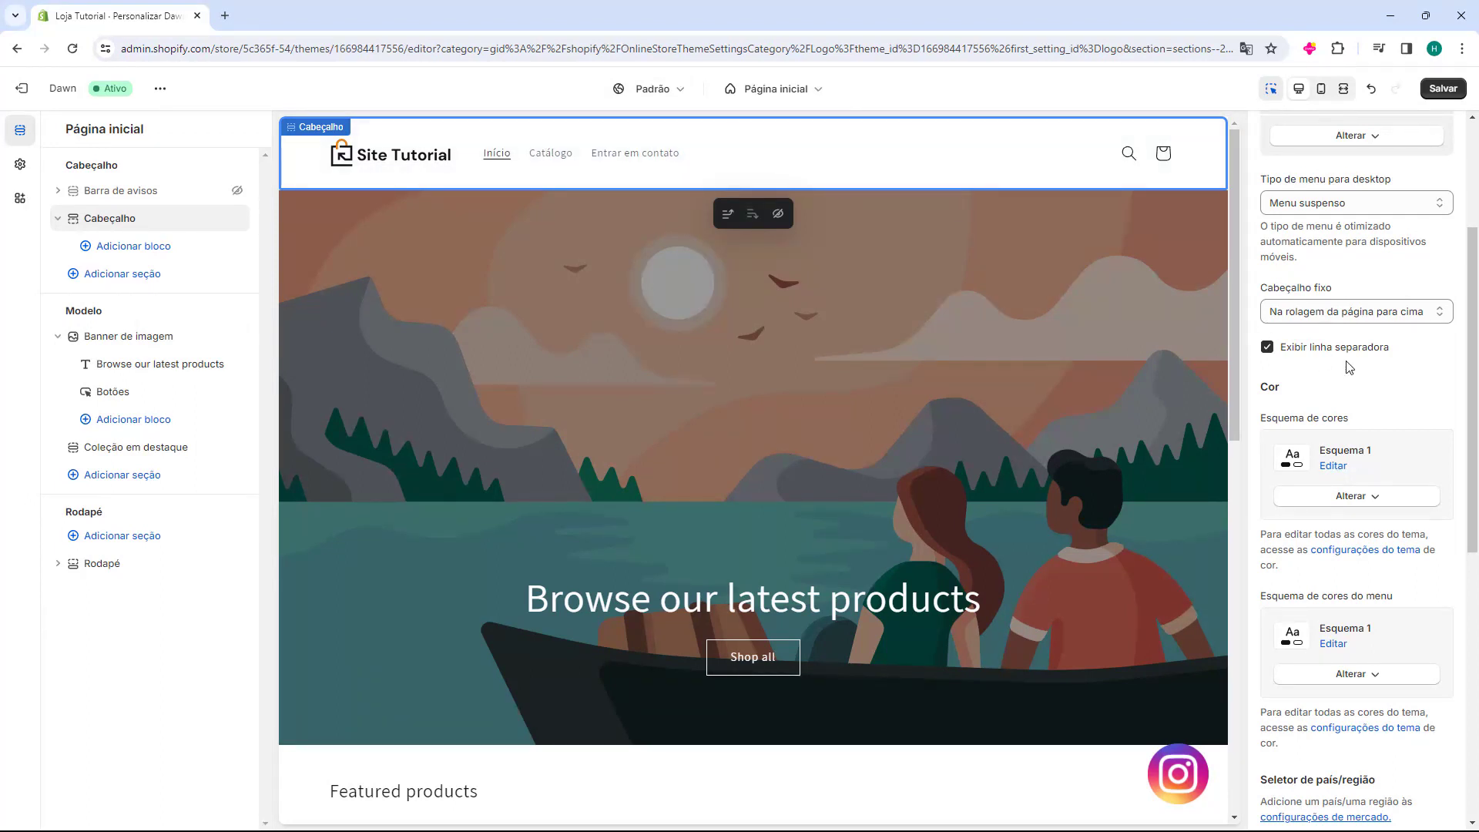
# Step: Try Esquema 5 as the header's menu color scheme and restore Esquema 1
pyautogui.scroll(-2, 1349, 368)
pyautogui.click(1279, 443)
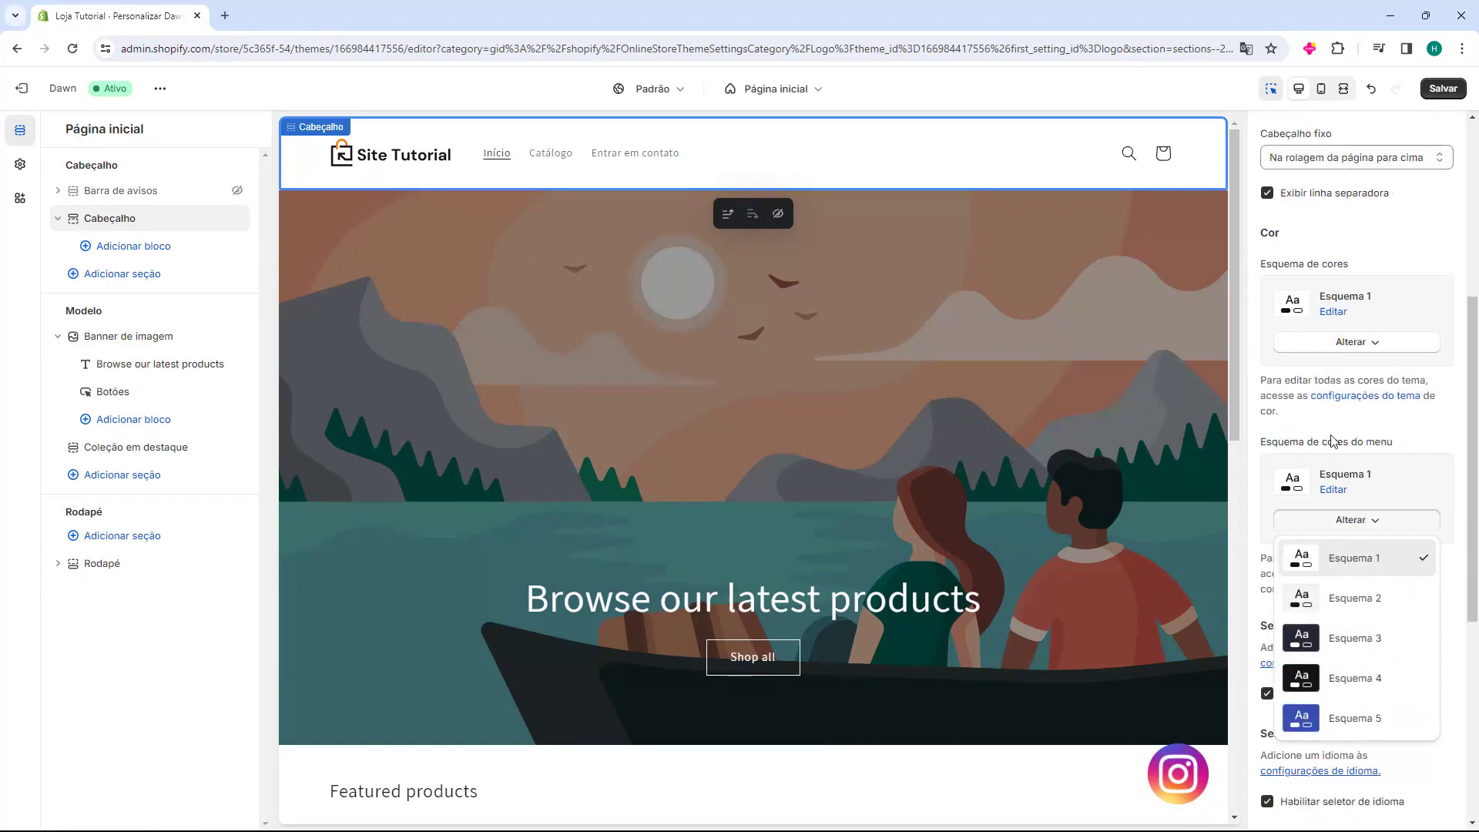
pyautogui.click(1374, 715)
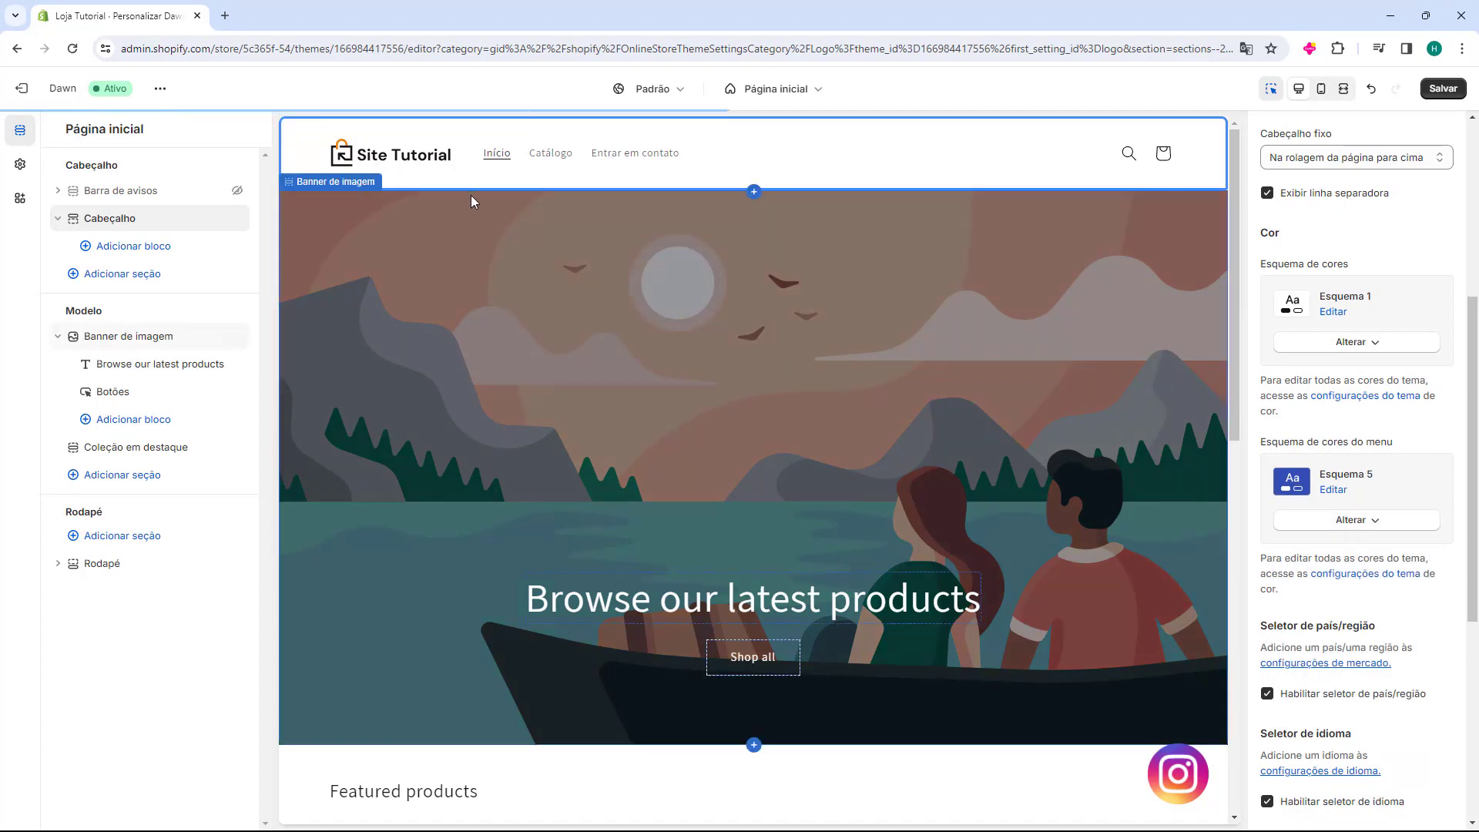
pyautogui.click(1365, 521)
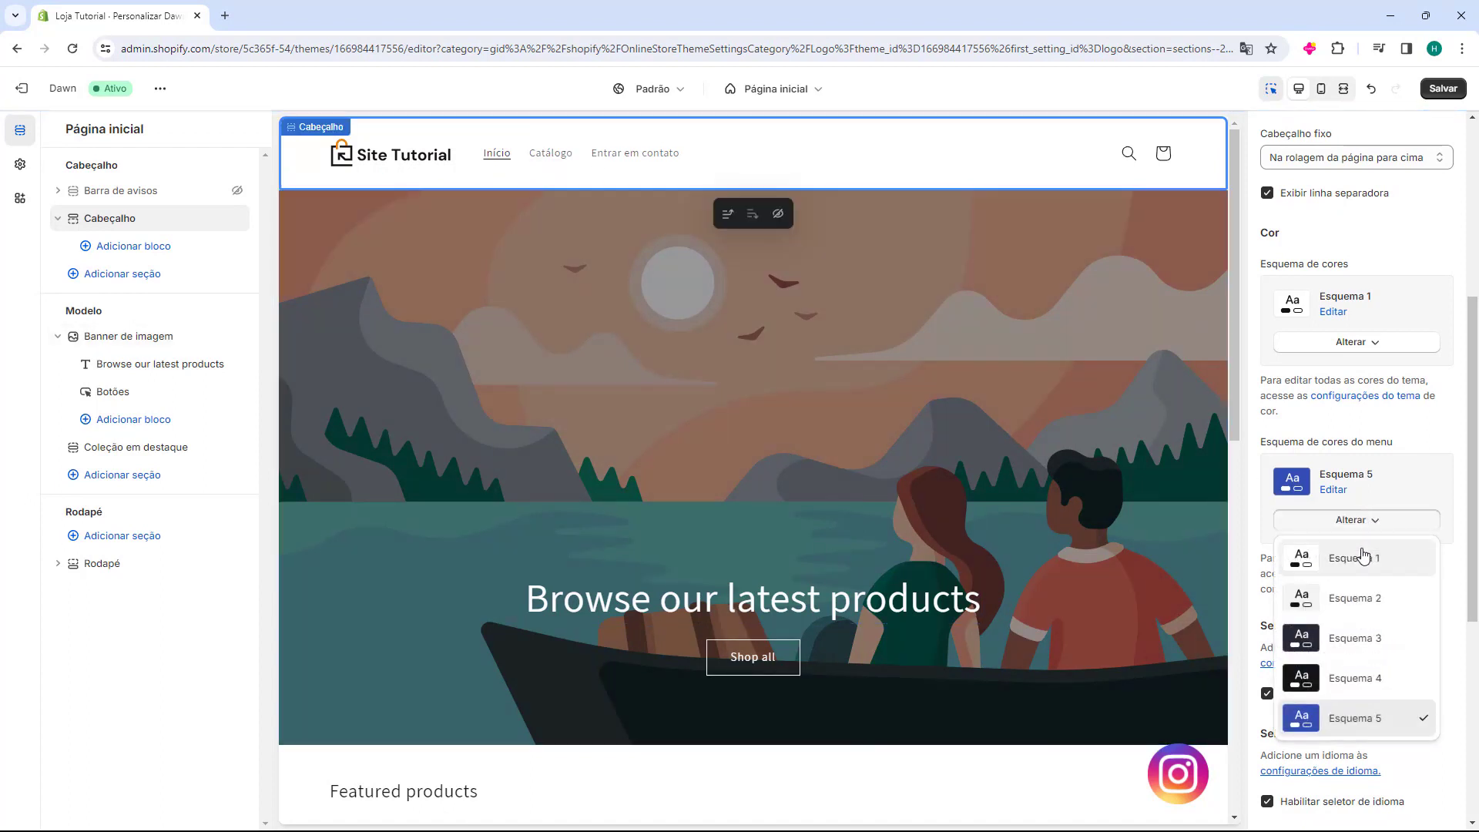
pyautogui.click(1364, 556)
pyautogui.scroll(-3, 1310, 463)
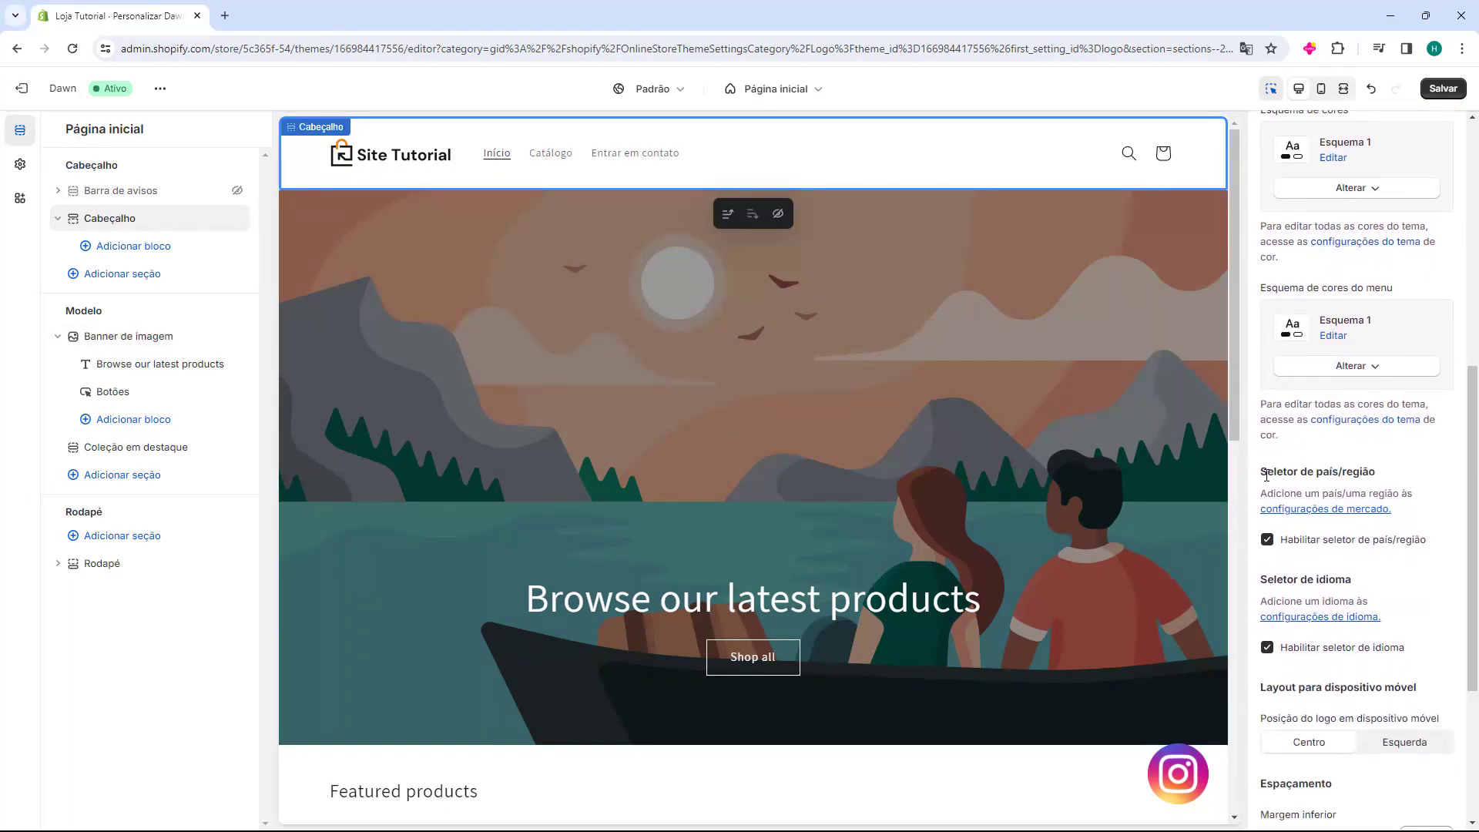
# Step: Examine the header's country/region selector and language selector settings
pyautogui.moveTo(1267, 475); pyautogui.dragTo(1301, 476)
pyautogui.click(1323, 476)
pyautogui.scroll(-1, 1302, 493)
pyautogui.moveTo(1277, 504); pyautogui.dragTo(1302, 503)
pyautogui.click(1301, 501)
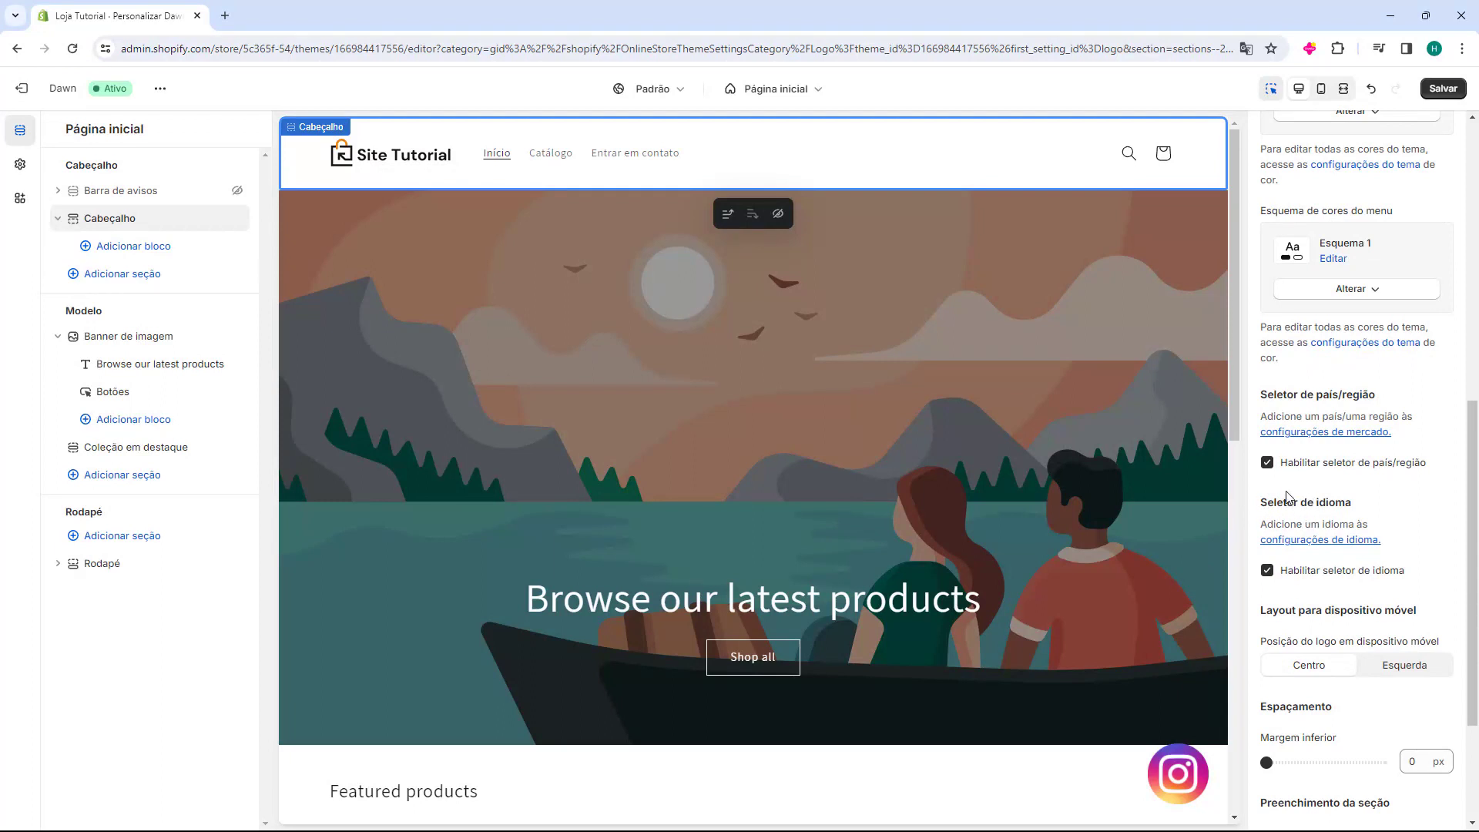
pyautogui.scroll(-2, 1287, 497)
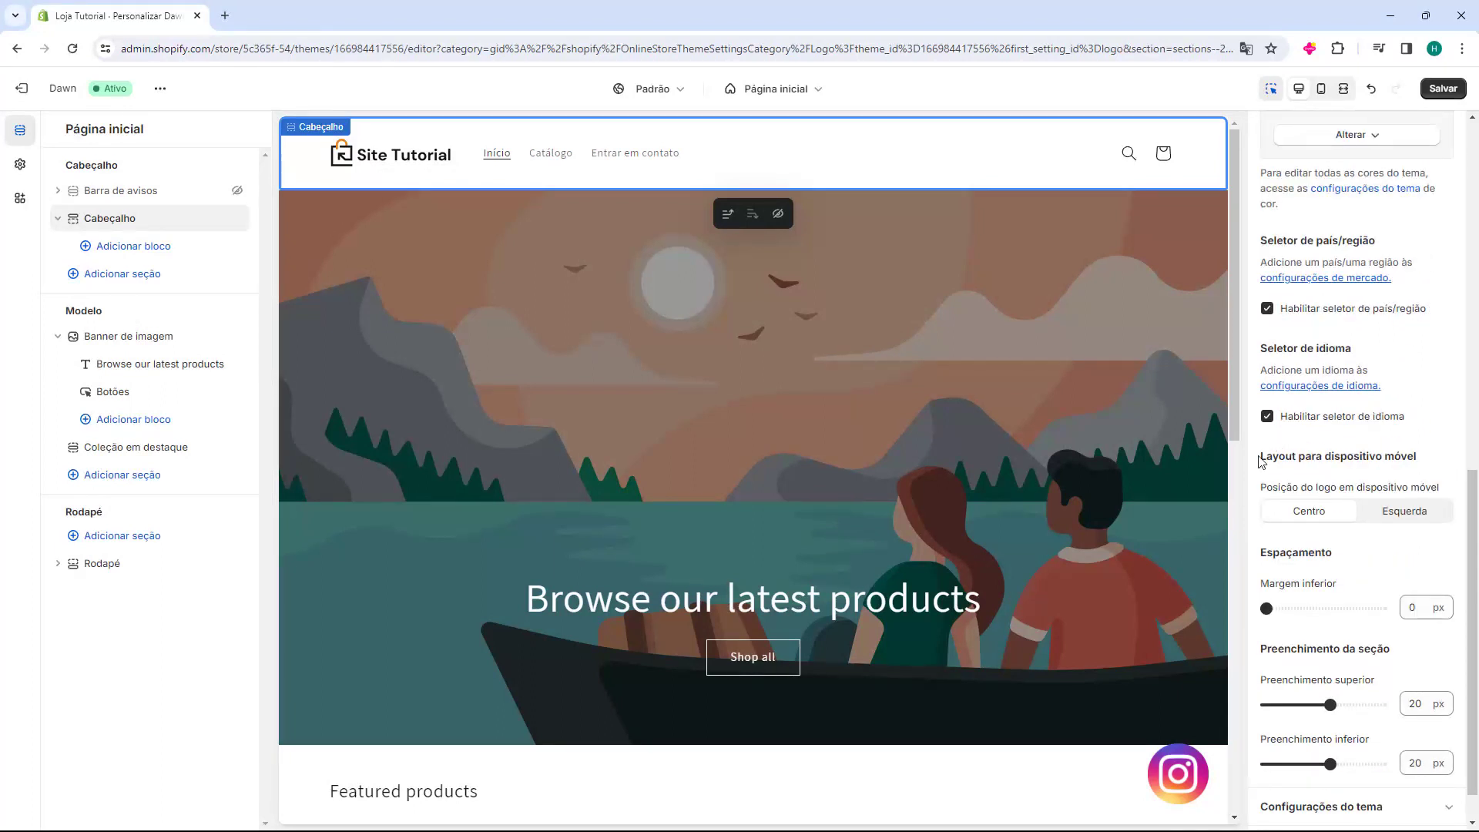
# Step: Try Esquerda for the logo position in the mobile preview, restore Centro and return to the desktop preview
pyautogui.moveTo(1261, 461); pyautogui.dragTo(1317, 461)
pyautogui.click(1317, 462)
pyautogui.click(1320, 89)
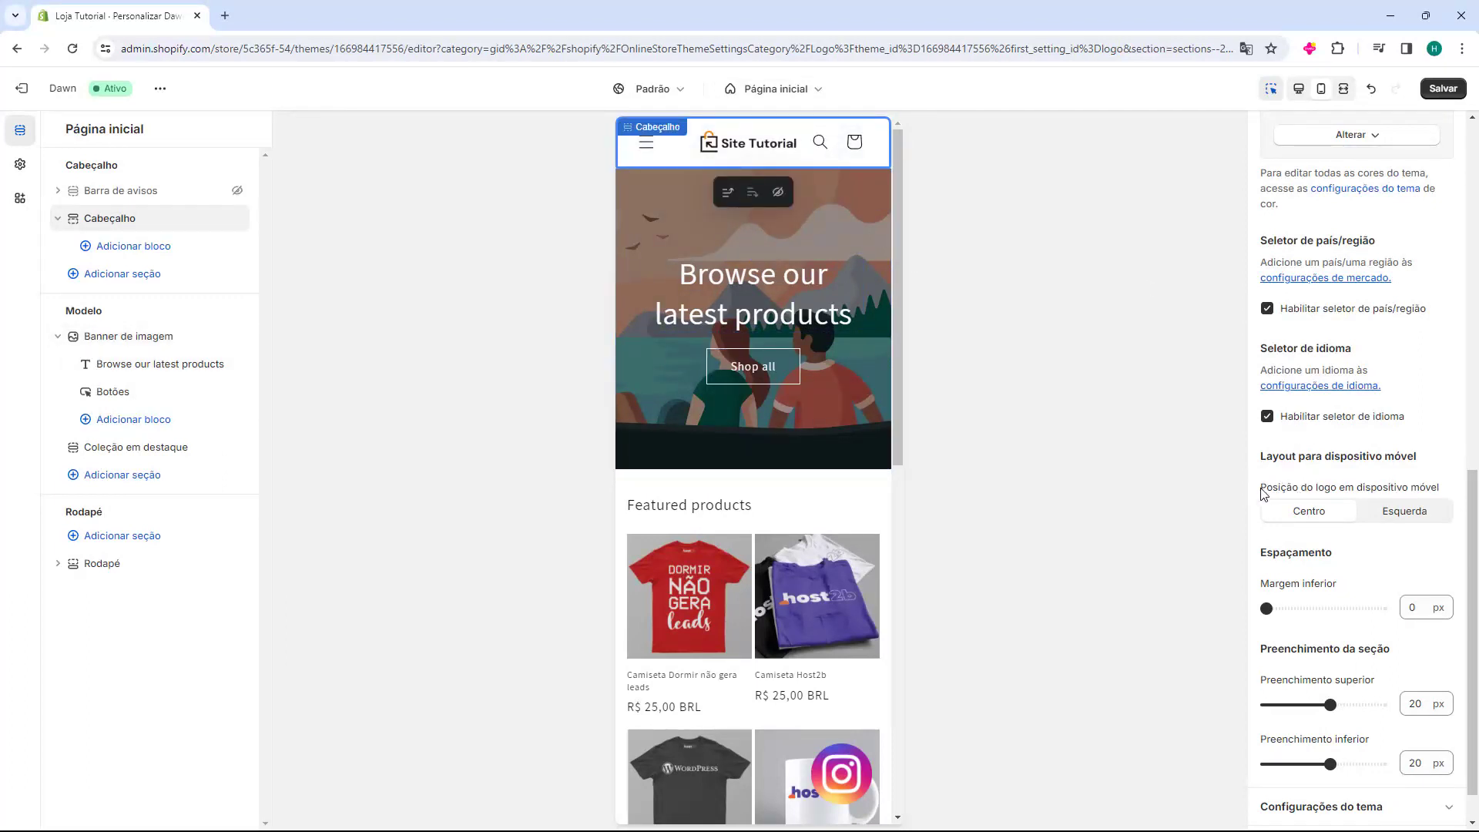
pyautogui.moveTo(1262, 490); pyautogui.dragTo(1323, 493)
pyautogui.click(1381, 518)
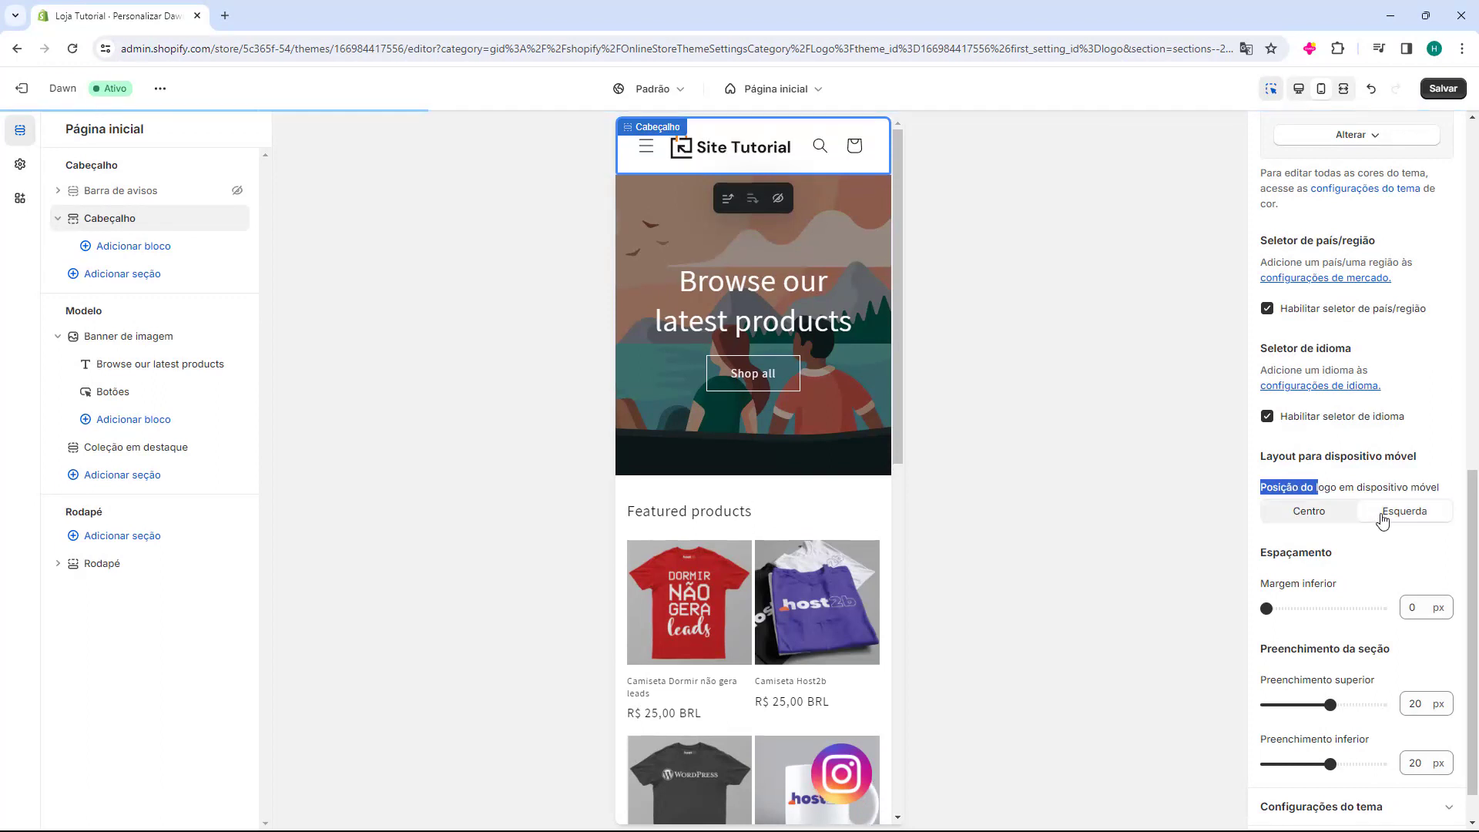
pyautogui.click(1293, 518)
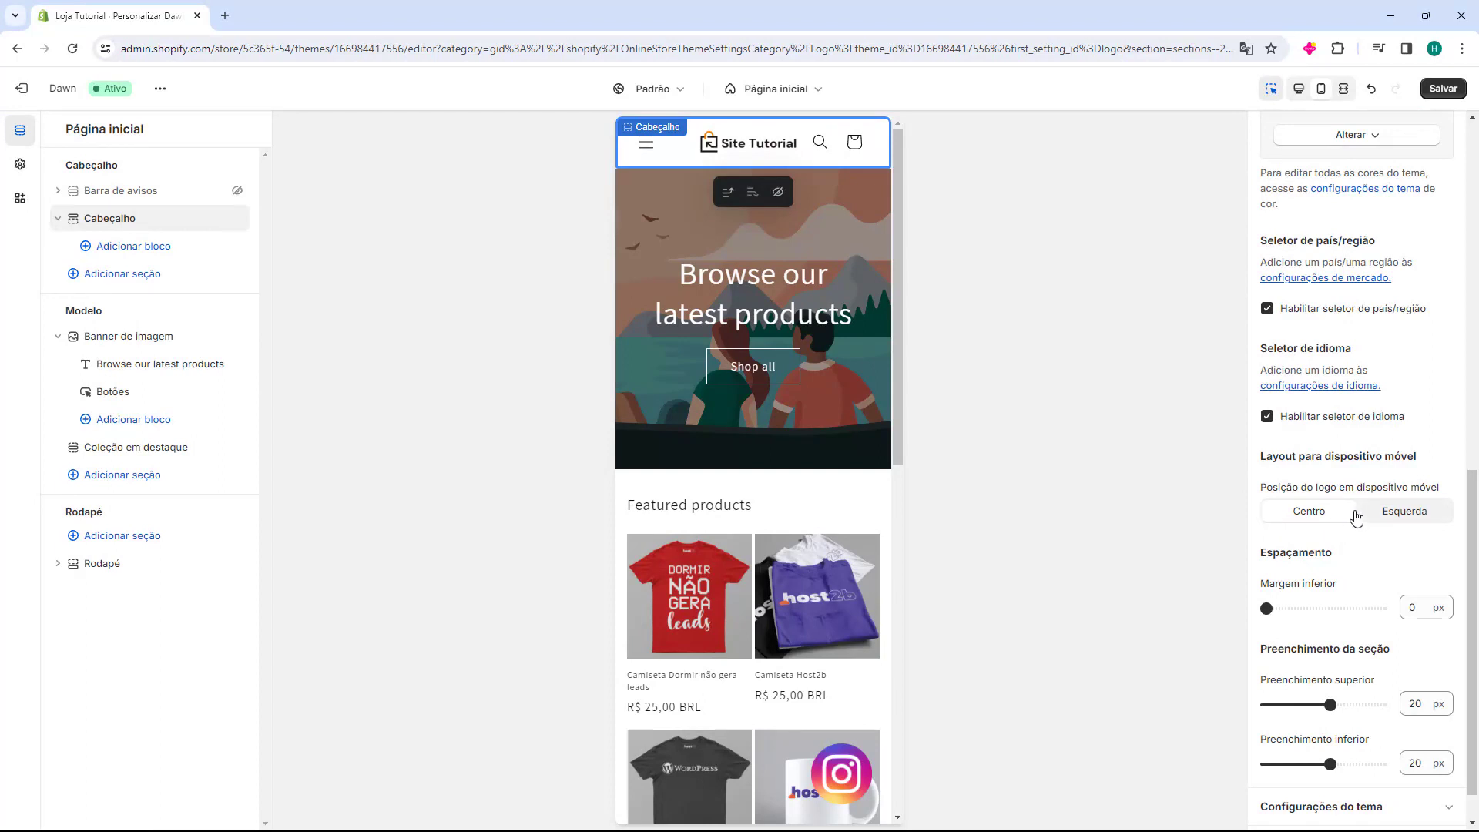
pyautogui.click(1300, 91)
# Step: Try a 56 px Margem inferior for the header and restore it to 0 px
pyautogui.moveTo(1267, 556); pyautogui.dragTo(1294, 555)
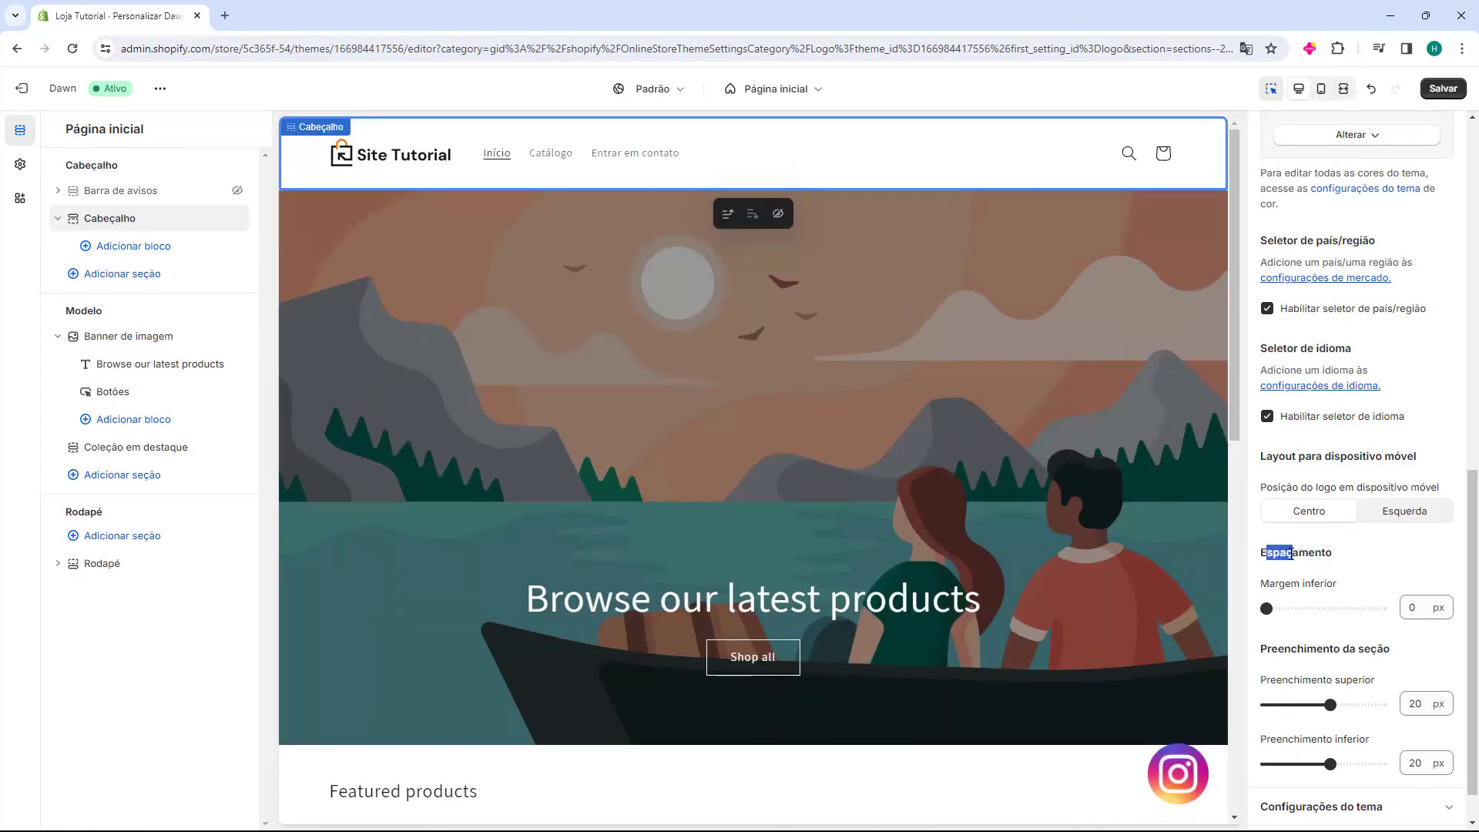
pyautogui.click(1267, 607)
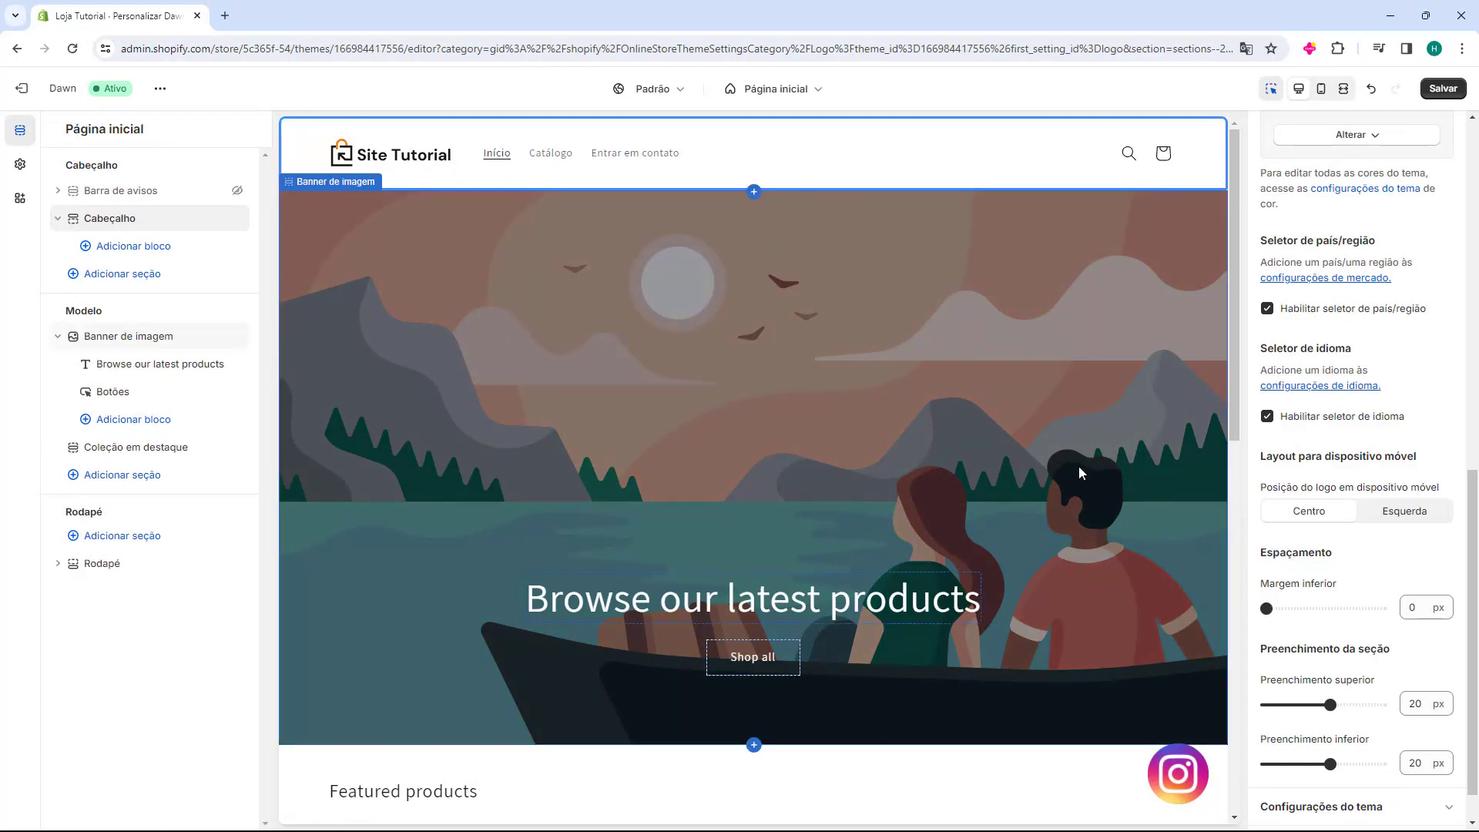
pyautogui.moveTo(1267, 608); pyautogui.dragTo(1330, 608)
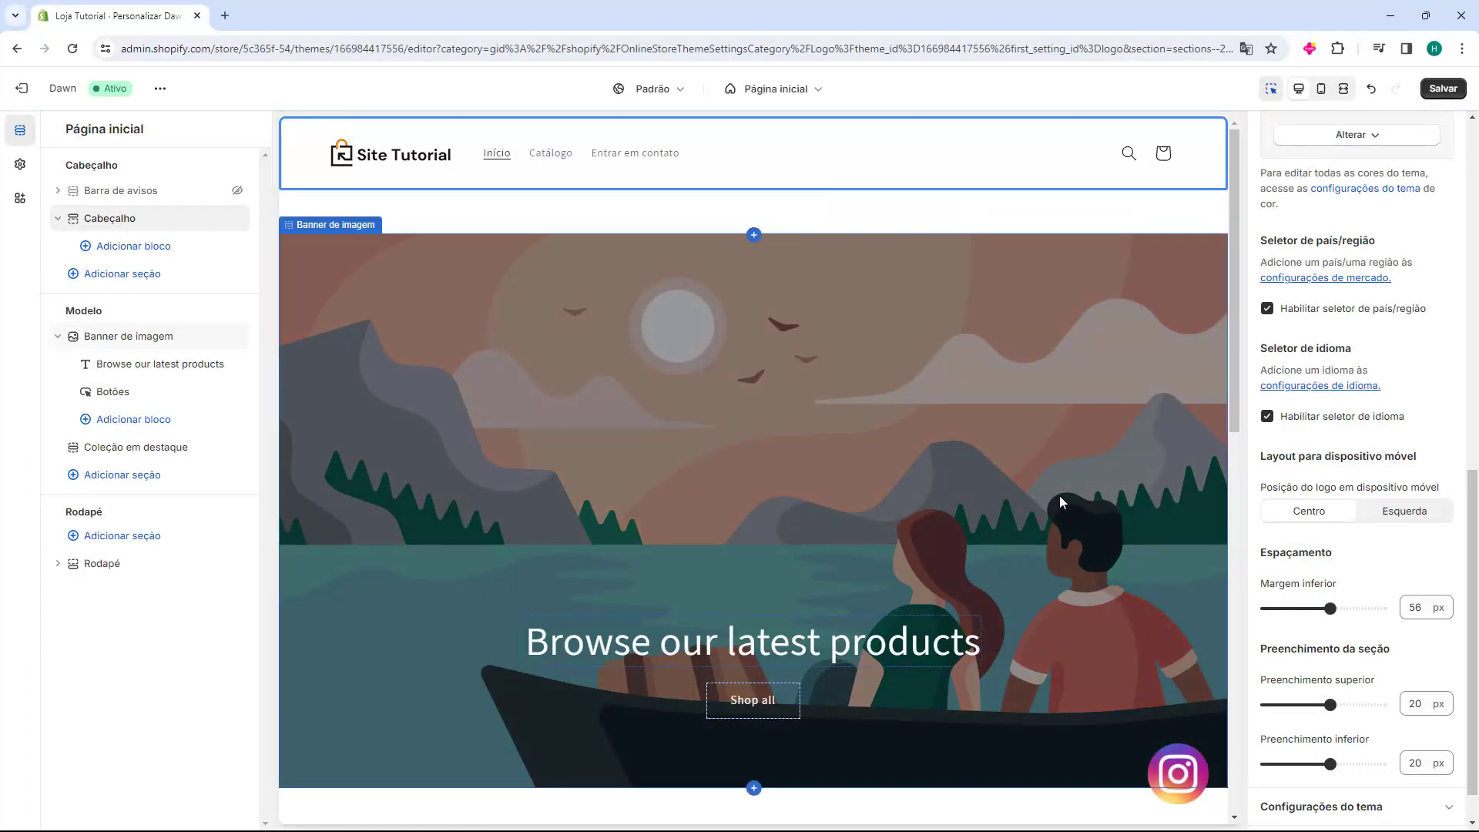
pyautogui.moveTo(1331, 608)
pyautogui.mouseDown()
pyautogui.moveTo(1241, 617)
pyautogui.moveTo(1339, 609)
pyautogui.mouseUp()
# Step: Try 0 px for the header's Preenchimento superior and Preenchimento inferior, and restore both to 20 px
pyautogui.scroll(-1, 1264, 608)
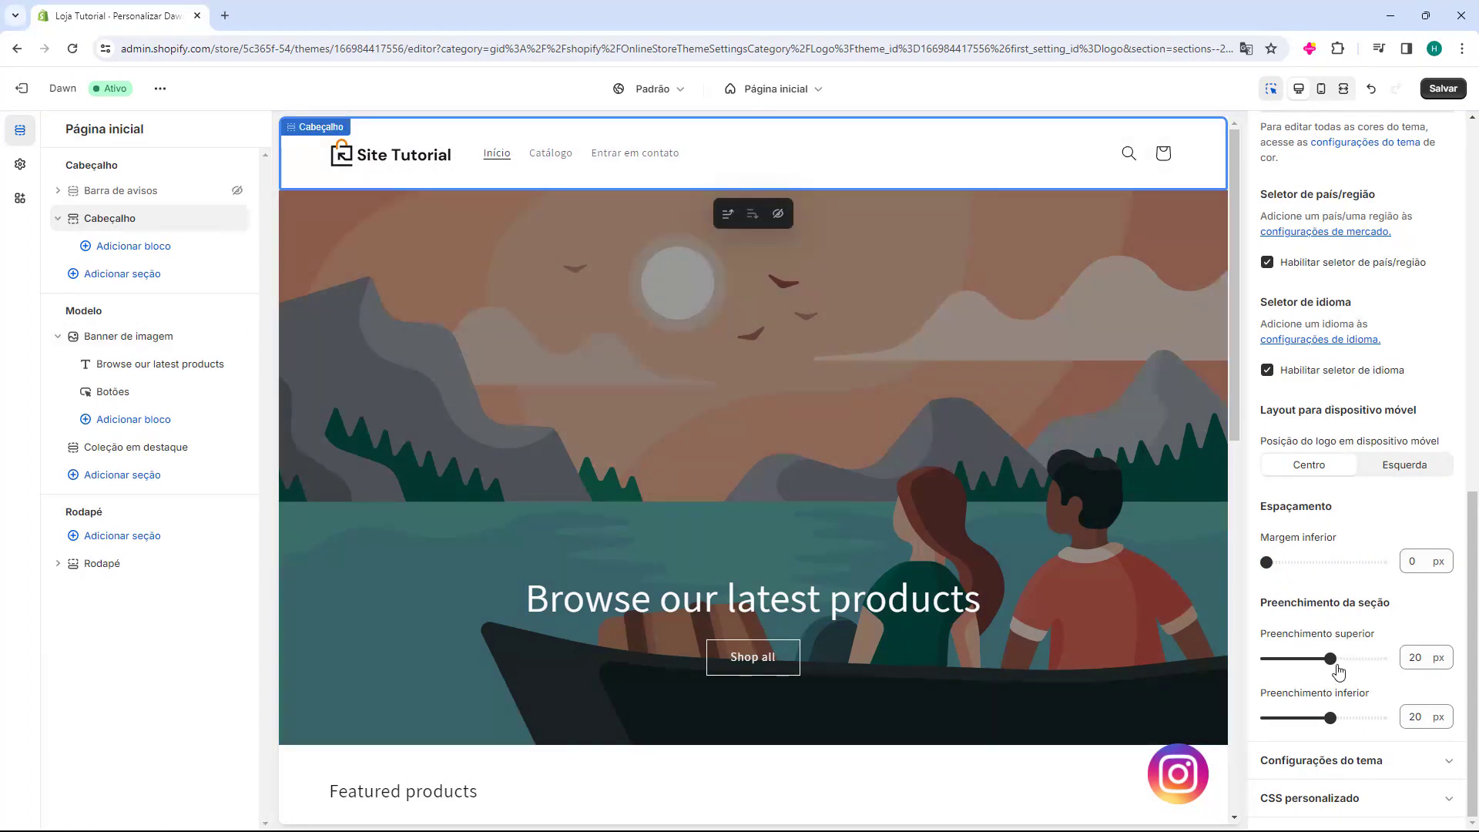
pyautogui.moveTo(1332, 660); pyautogui.dragTo(1261, 693)
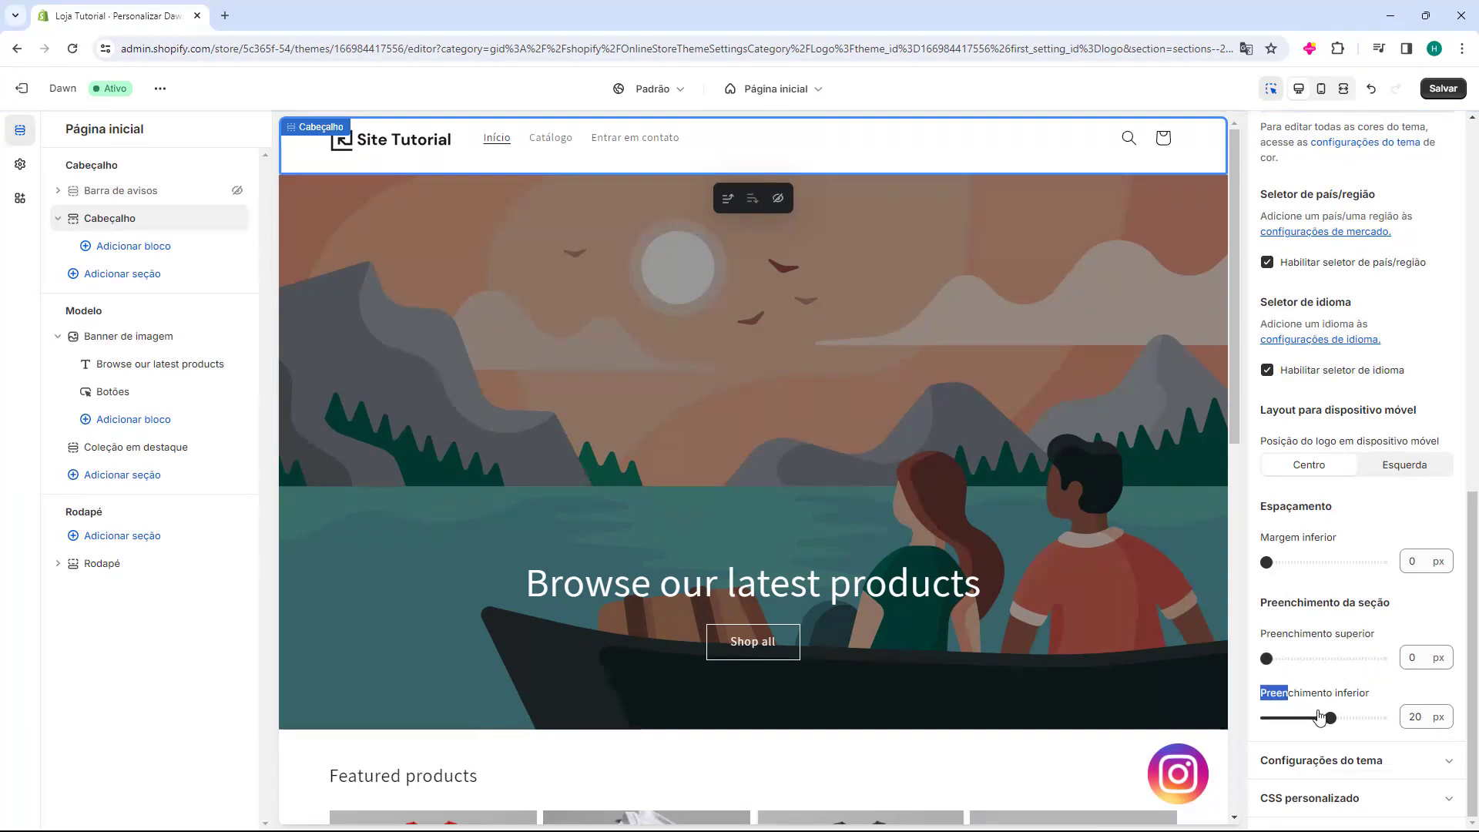
pyautogui.click(1267, 717)
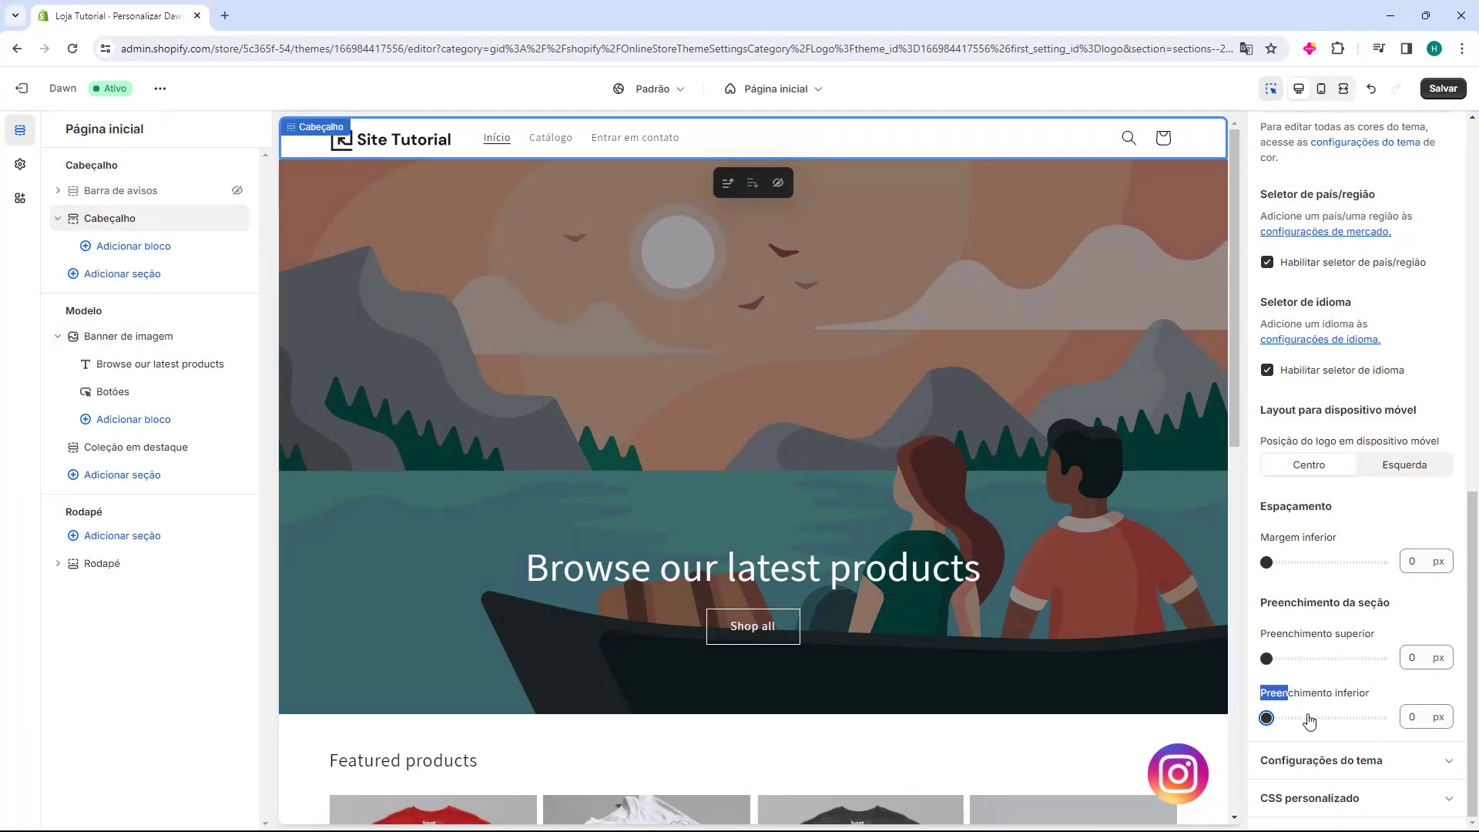
pyautogui.moveTo(1266, 717); pyautogui.dragTo(1381, 717)
pyautogui.moveTo(1267, 659); pyautogui.dragTo(1319, 659)
pyautogui.moveTo(1373, 717); pyautogui.dragTo(1331, 717)
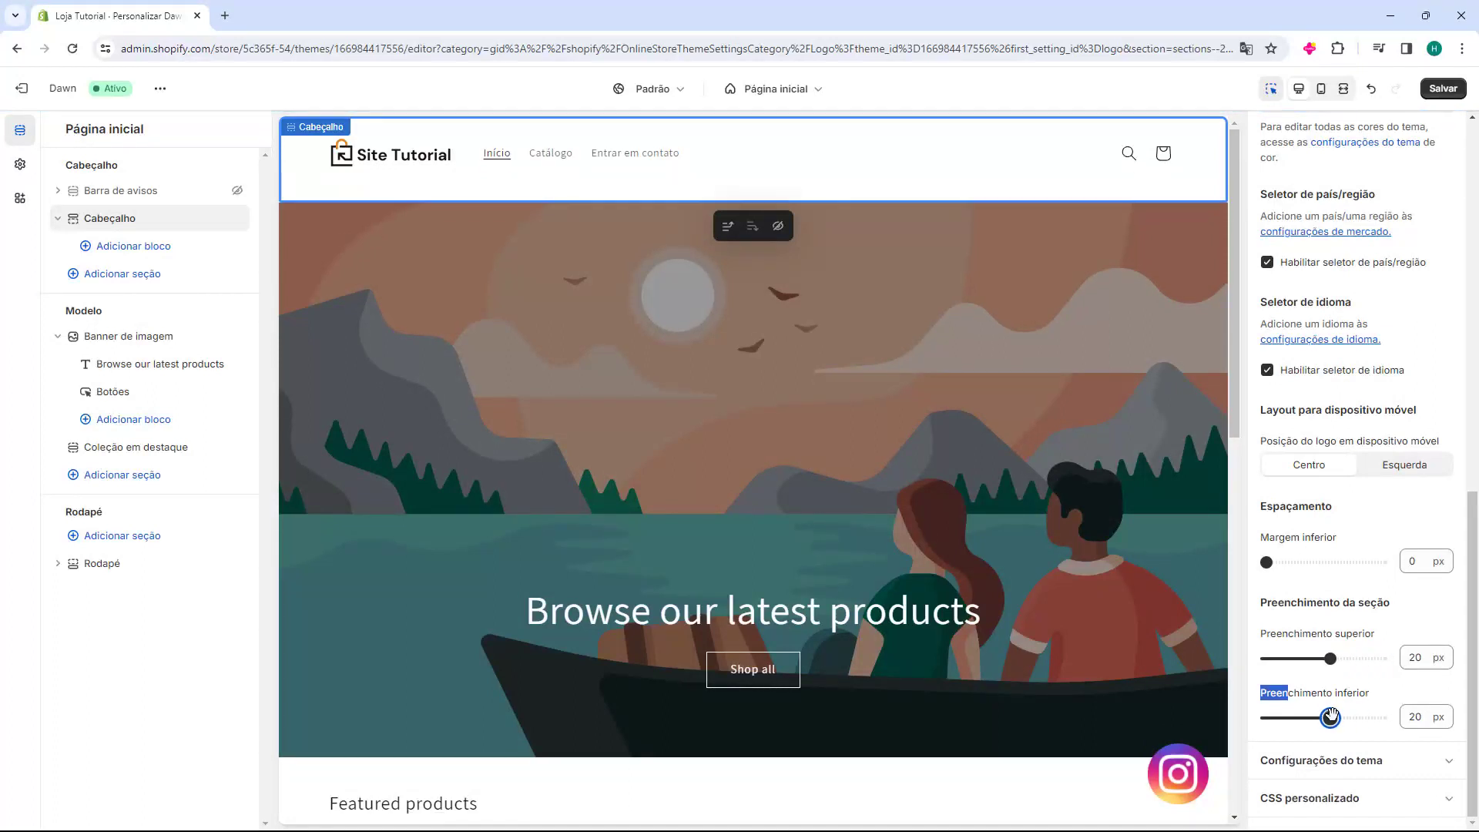
# Step: Examine the header's theme settings for search suggestions, cart type, social media links and logo
pyautogui.click(1283, 761)
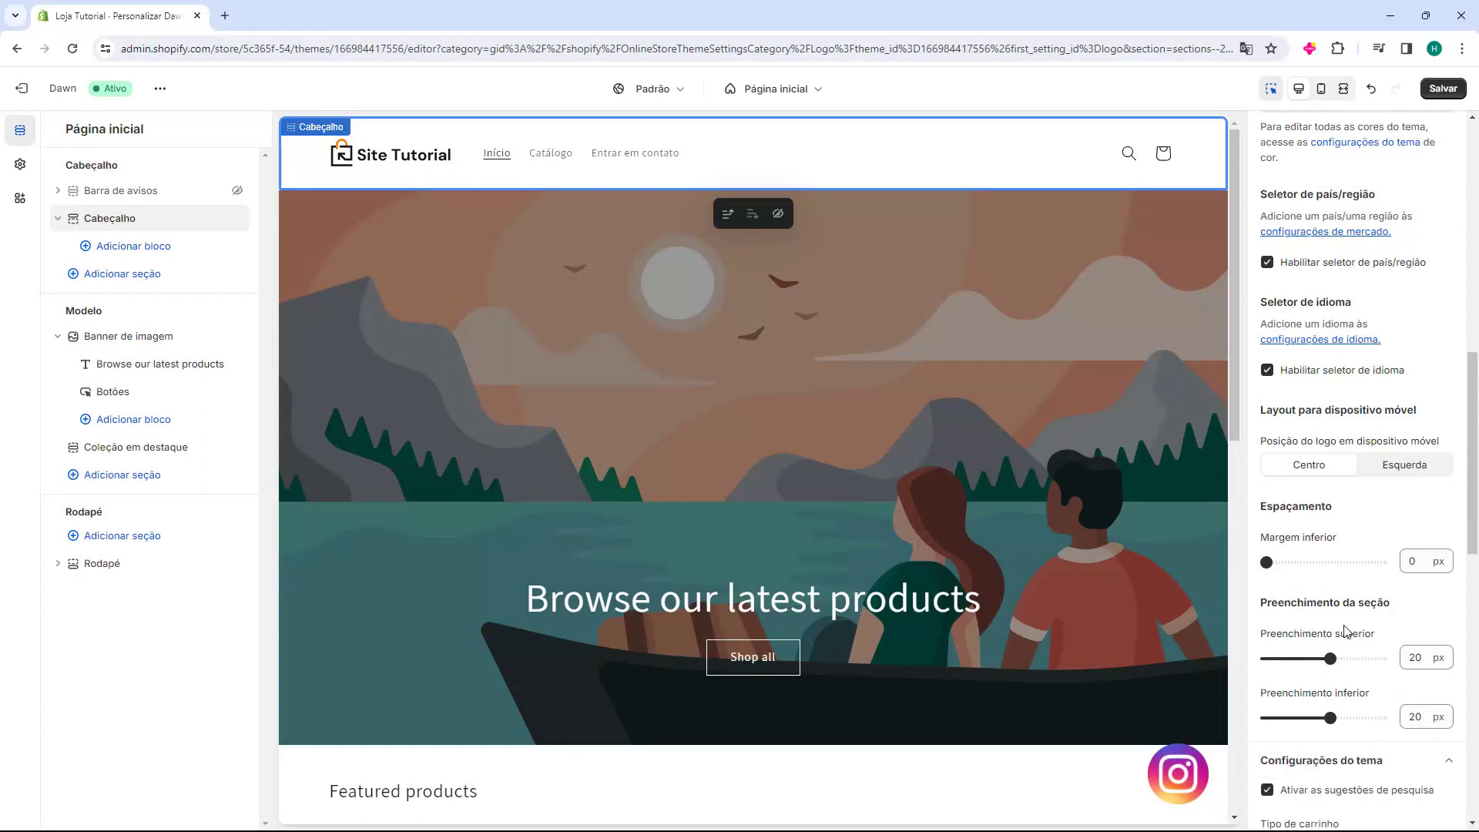
pyautogui.scroll(-2, 1344, 631)
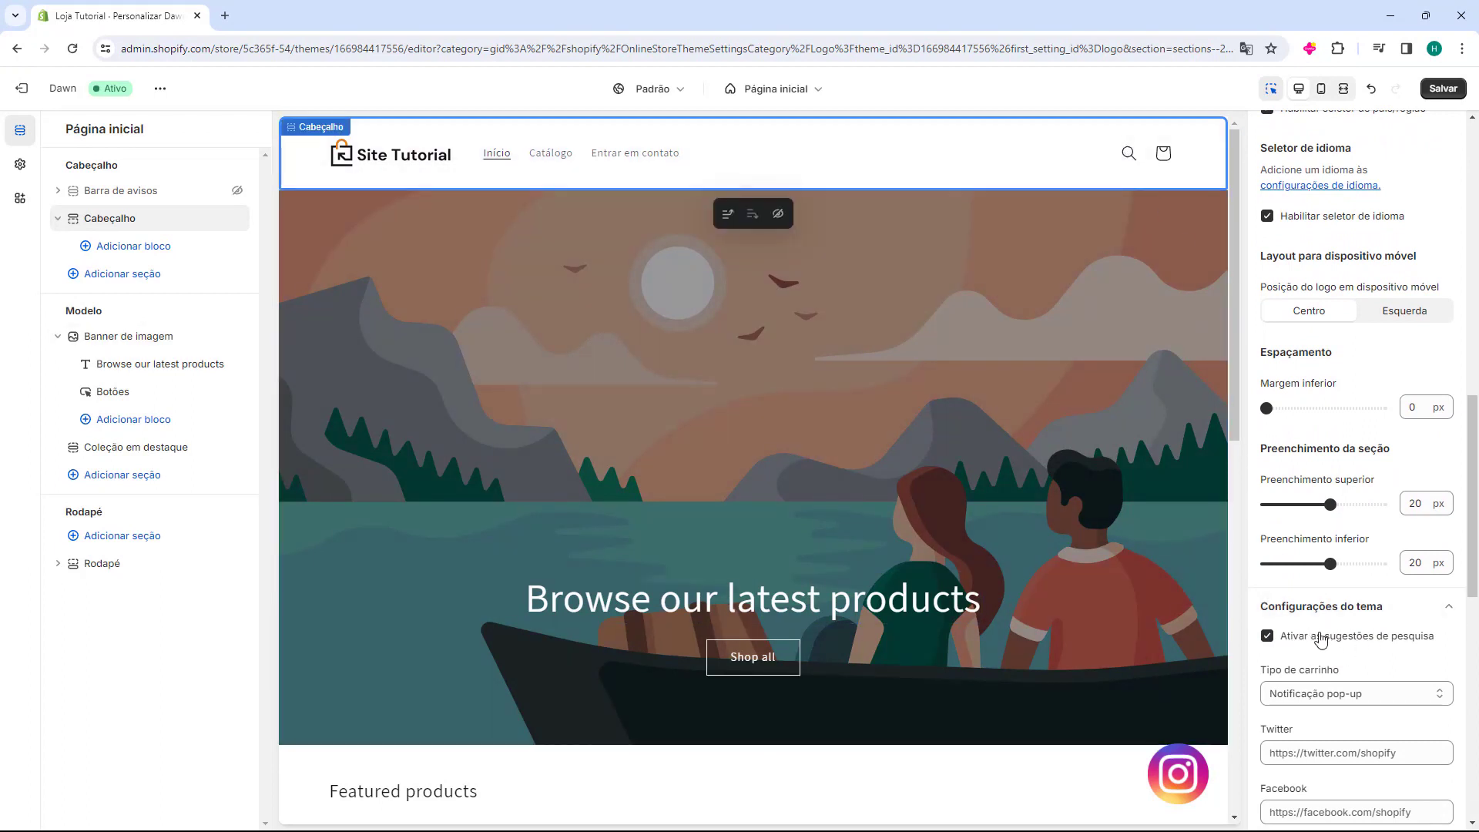
pyautogui.scroll(-2, 1310, 609)
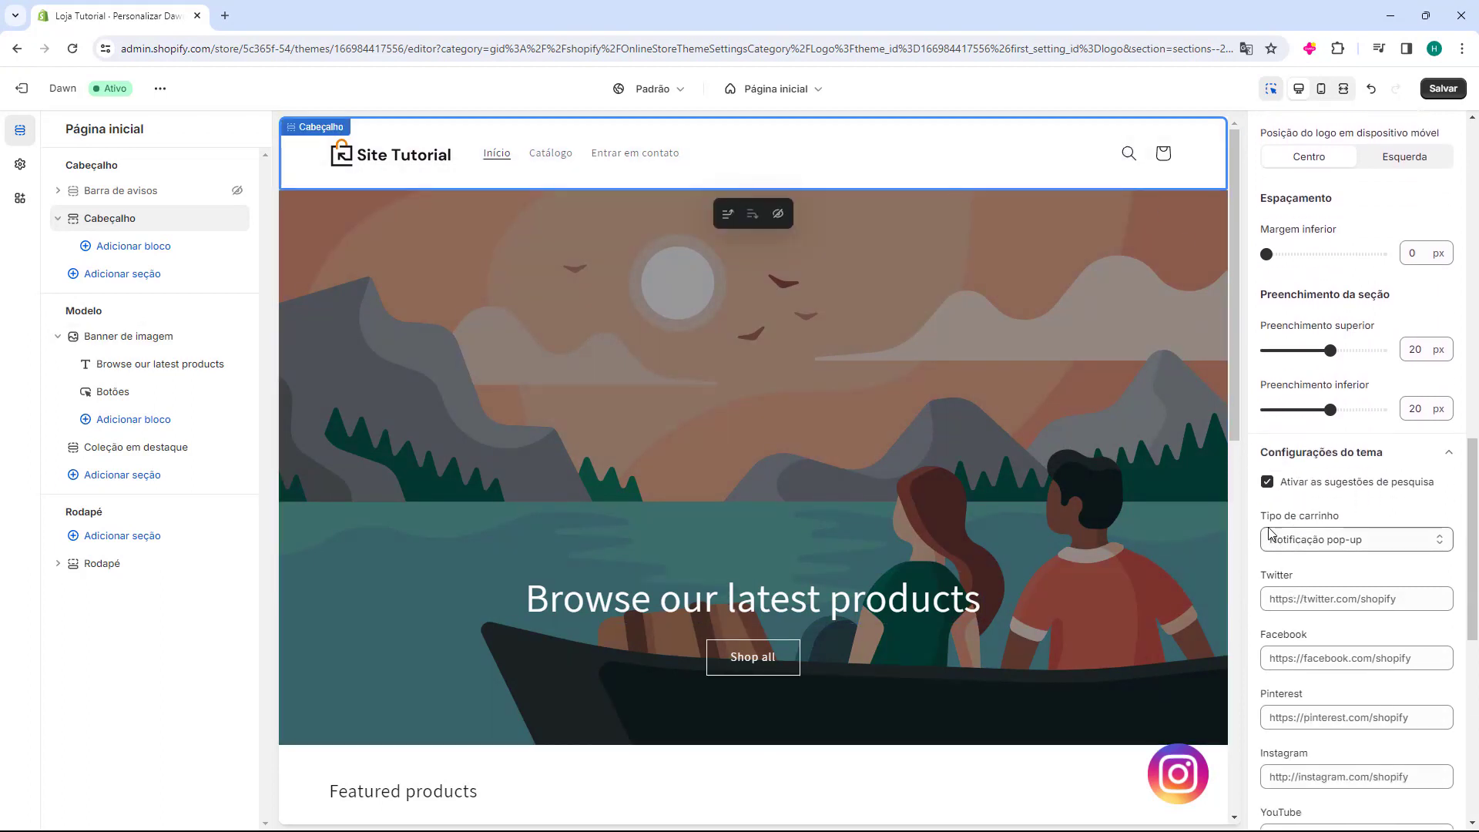
pyautogui.moveTo(1261, 516); pyautogui.dragTo(1327, 516)
pyautogui.click(1316, 579)
pyautogui.scroll(-1, 1298, 551)
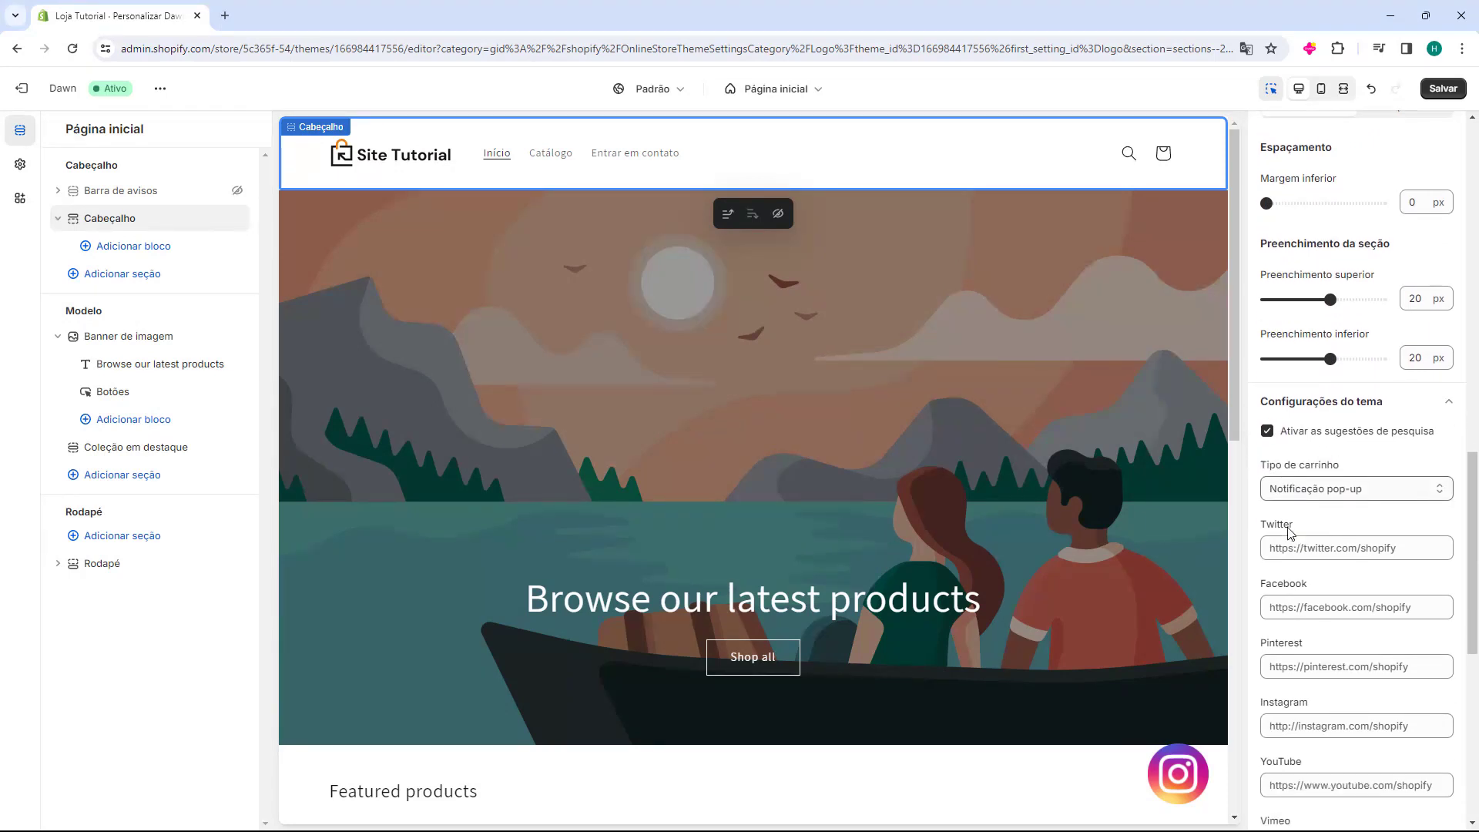
pyautogui.scroll(-5, 1279, 506)
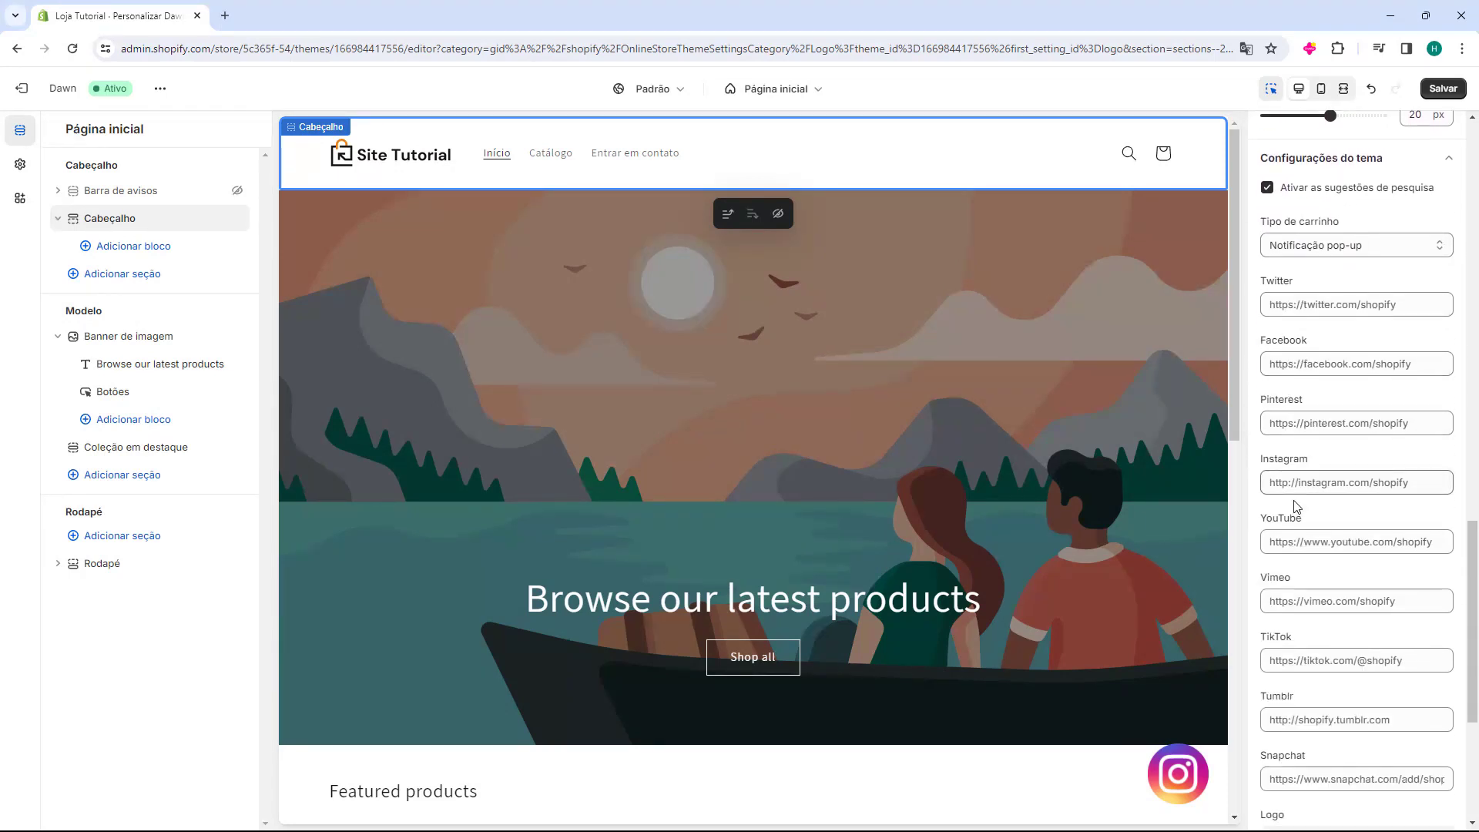
pyautogui.scroll(-2, 1296, 506)
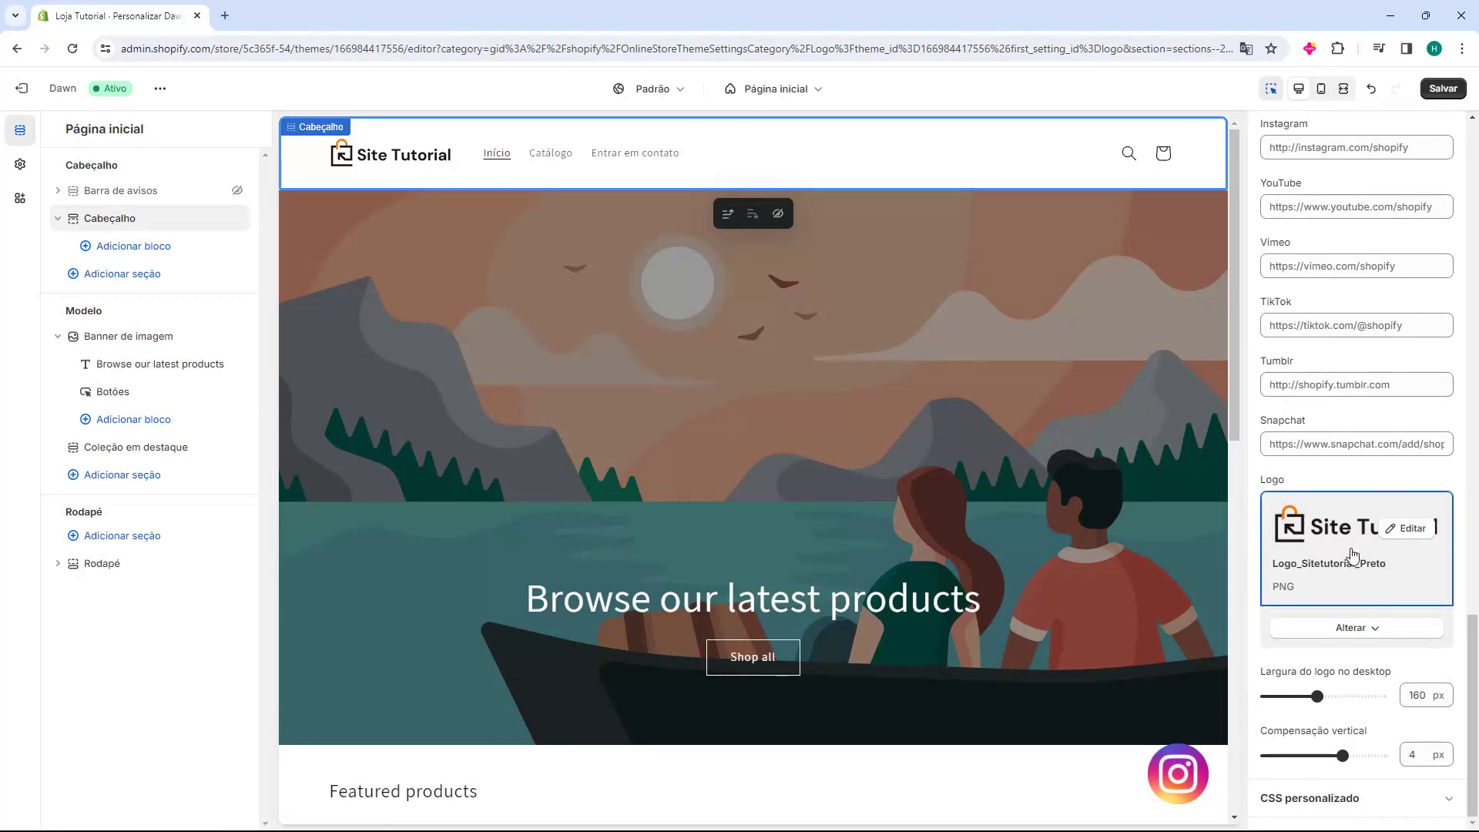
pyautogui.scroll(2, 1333, 568)
pyautogui.scroll(6, 1332, 574)
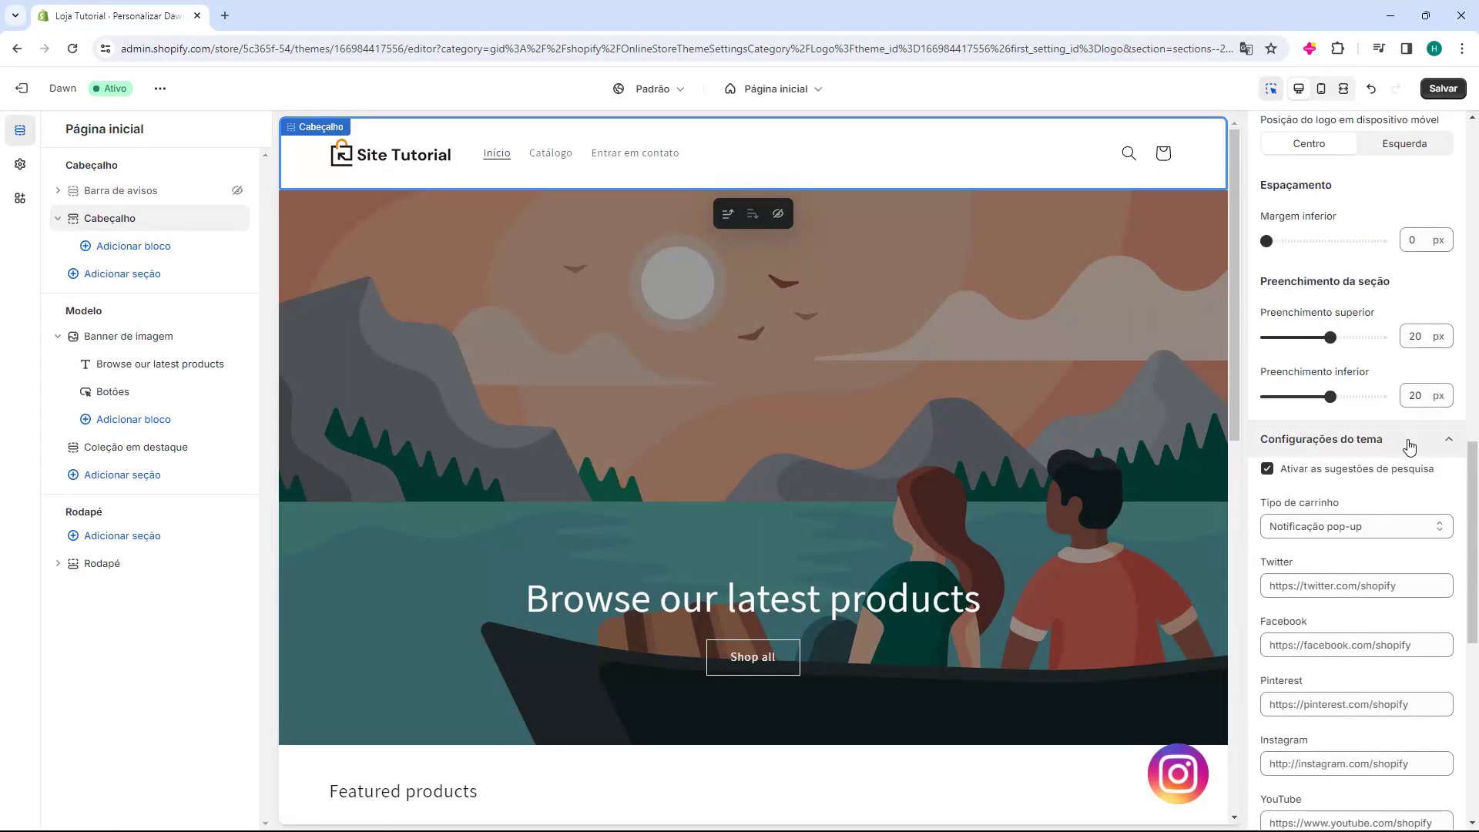
pyautogui.click(1407, 443)
# Step: Set the header's color scheme to Esquema 5
pyautogui.scroll(7, 1302, 549)
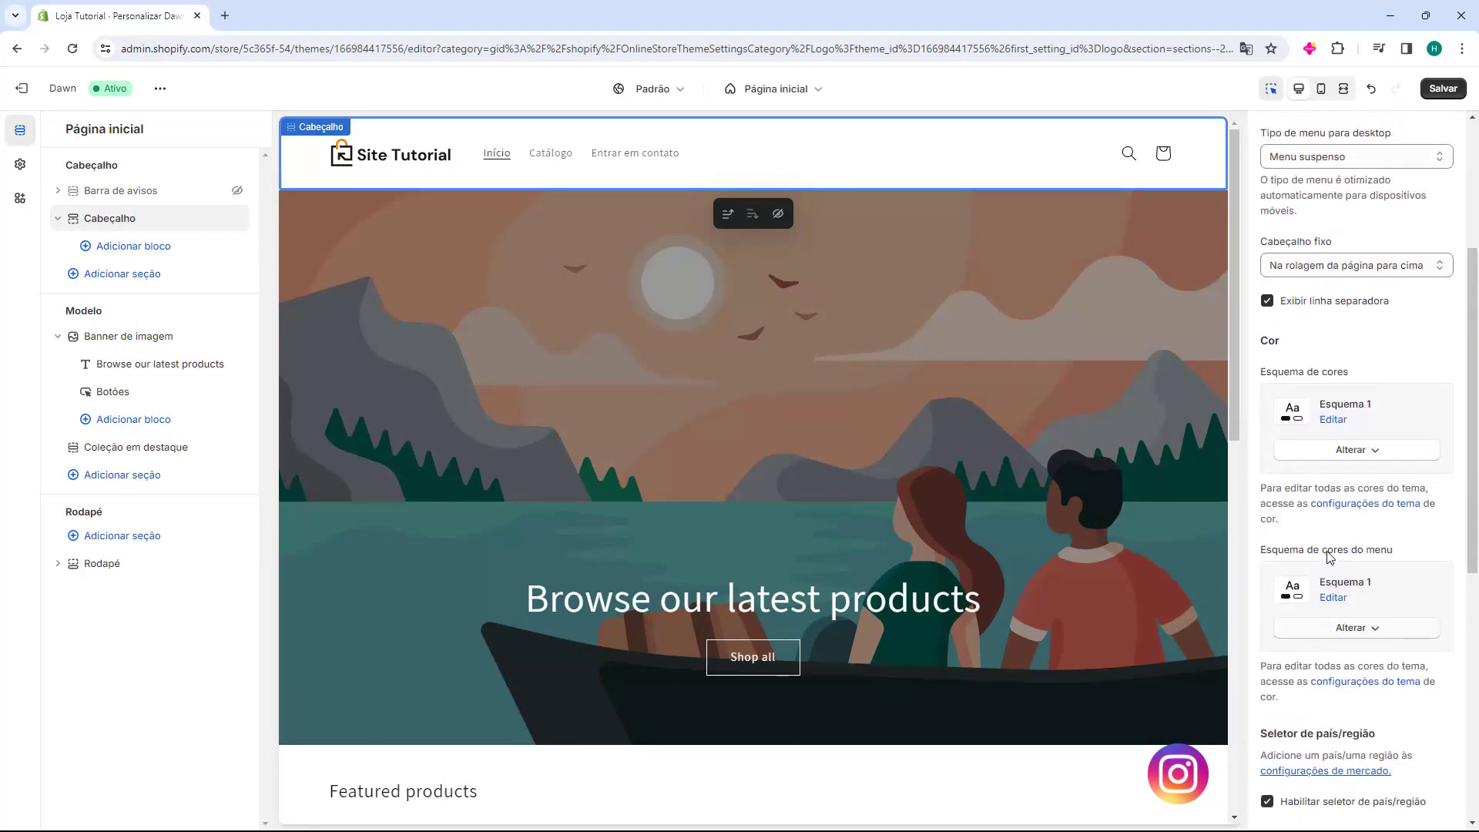
pyautogui.click(1354, 457)
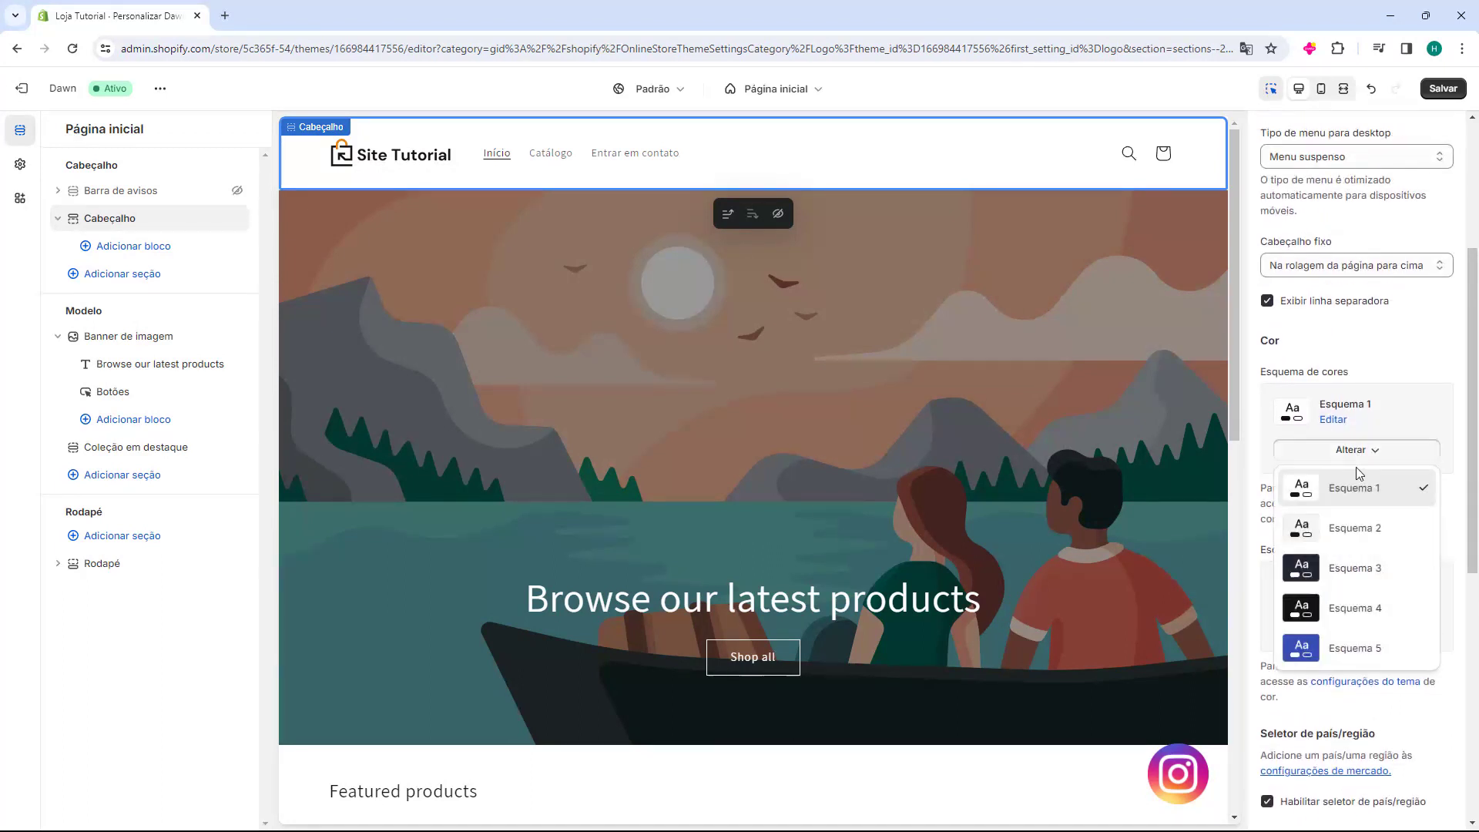
pyautogui.click(1362, 652)
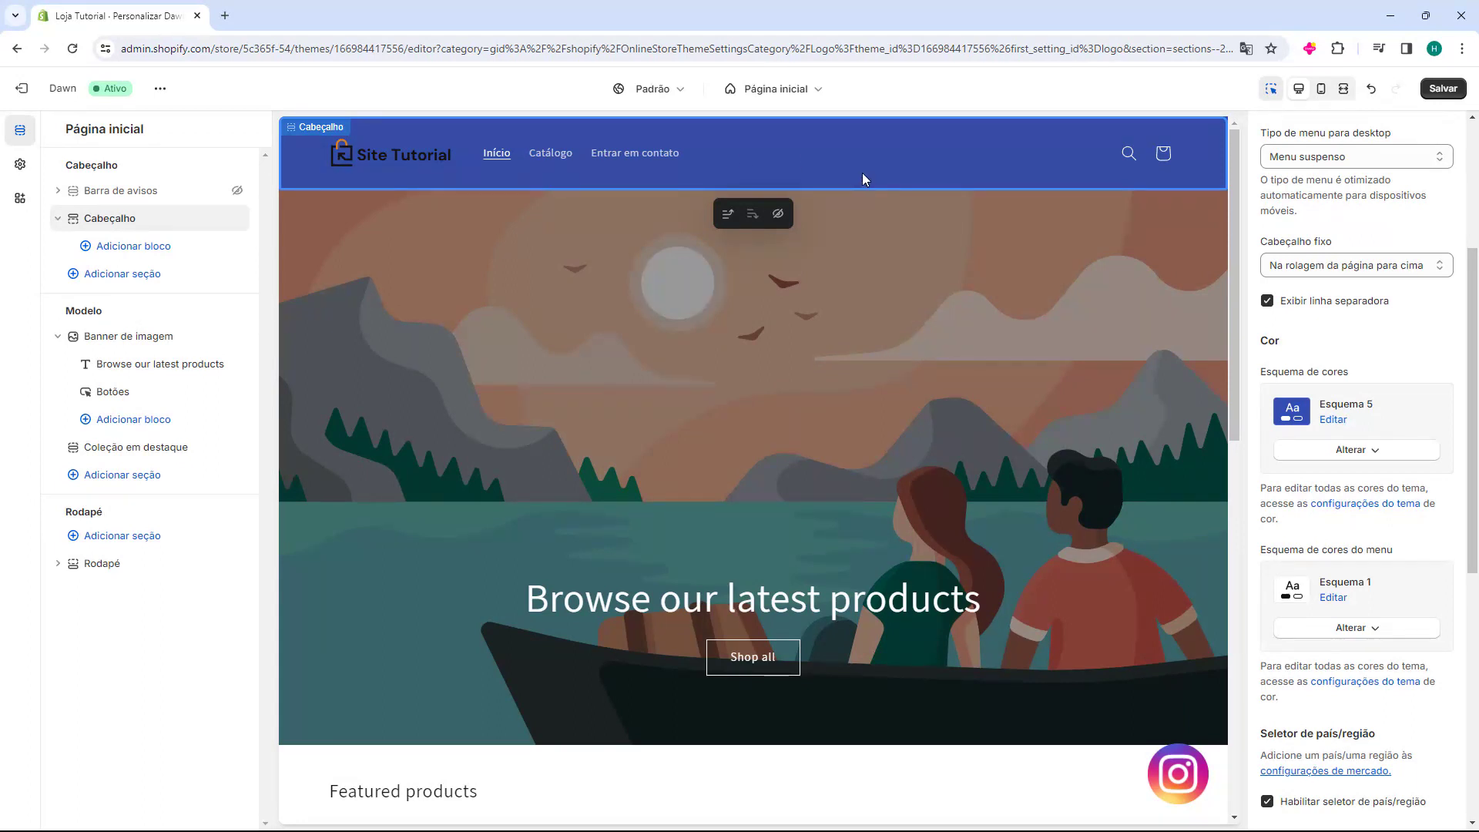
# Step: Try a Barra de comunicados section below the header and remove it again
pyautogui.click(114, 278)
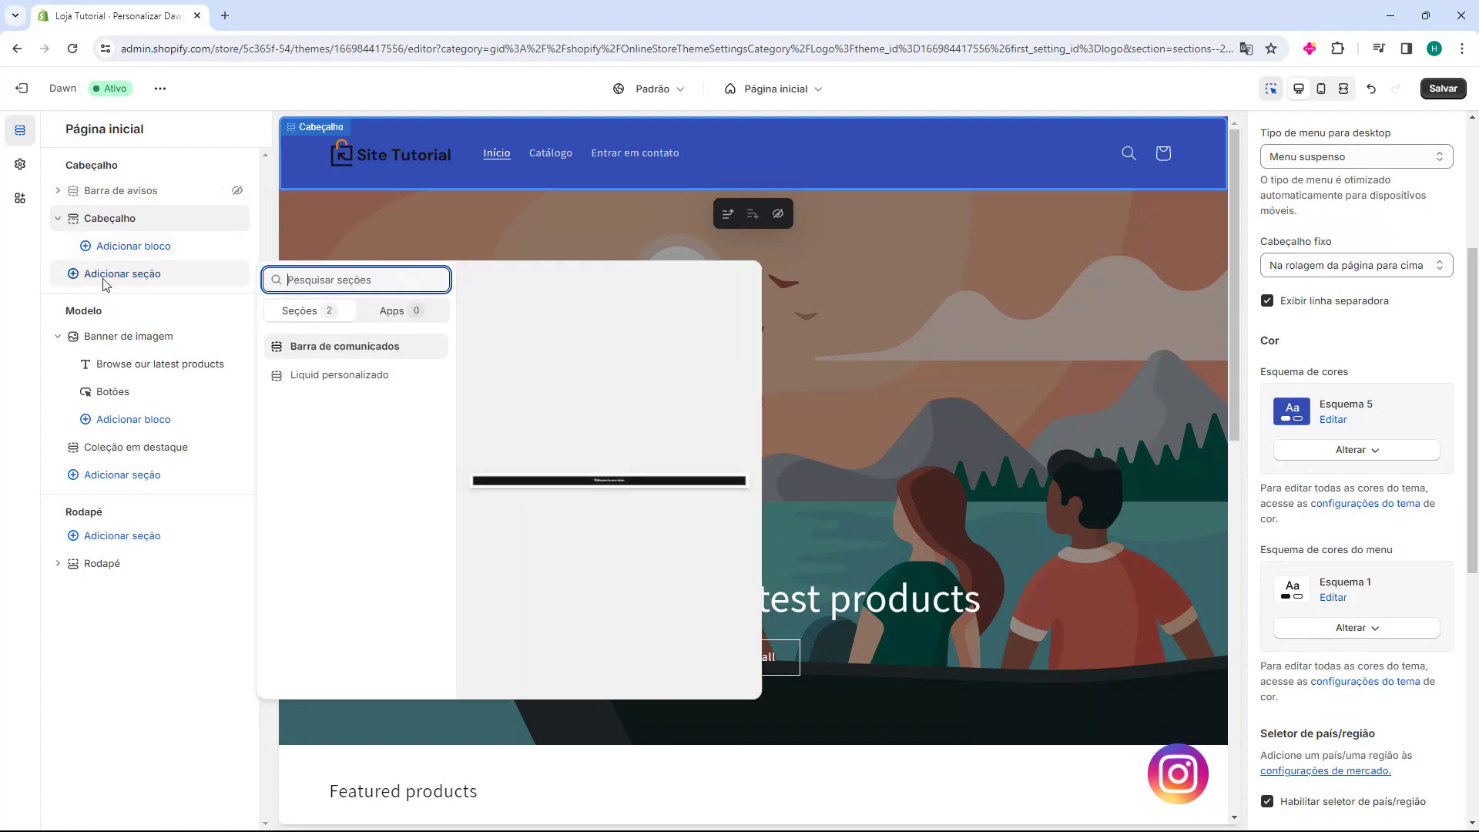
pyautogui.click(329, 352)
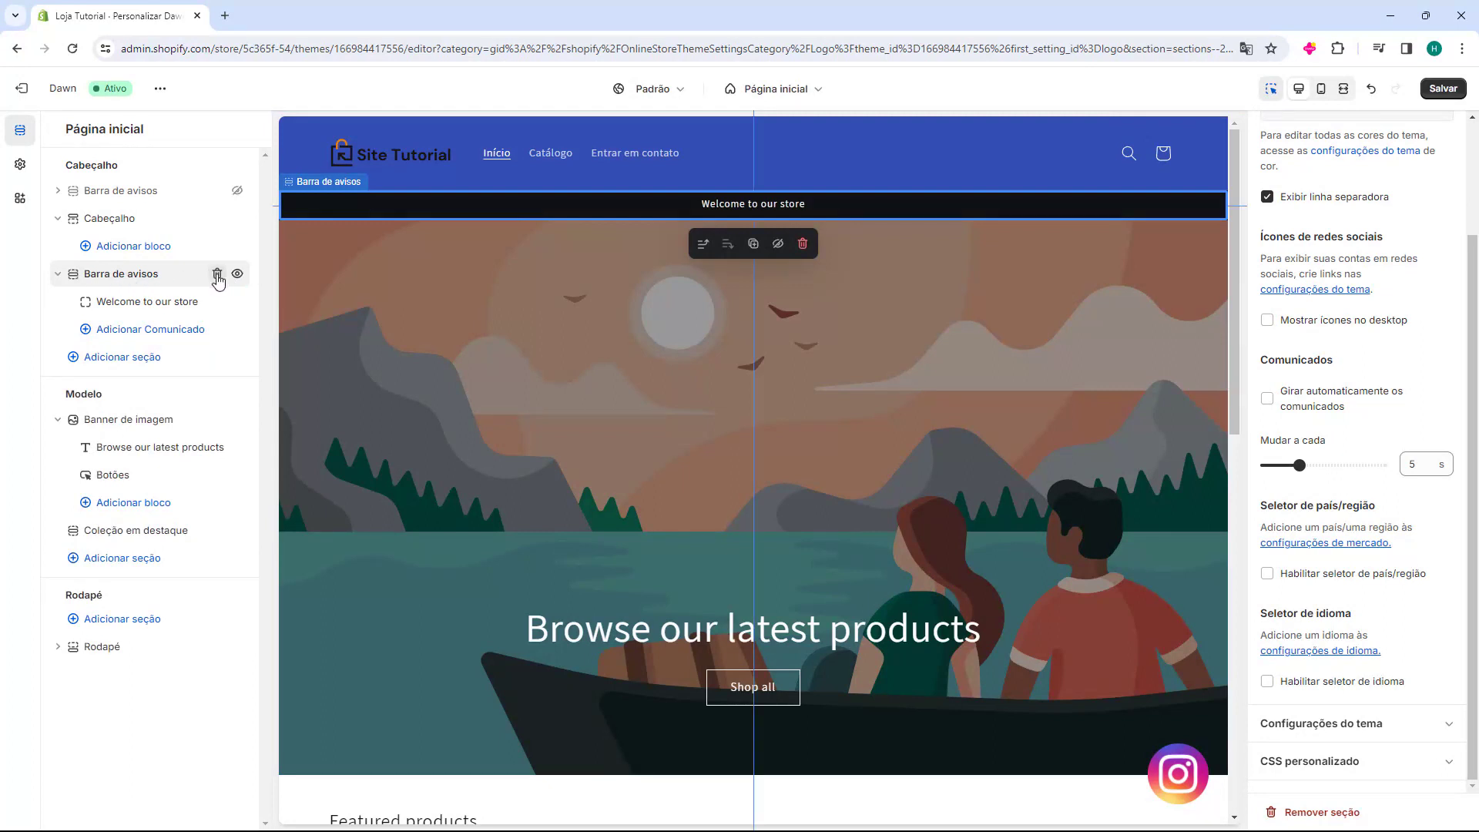
pyautogui.click(217, 274)
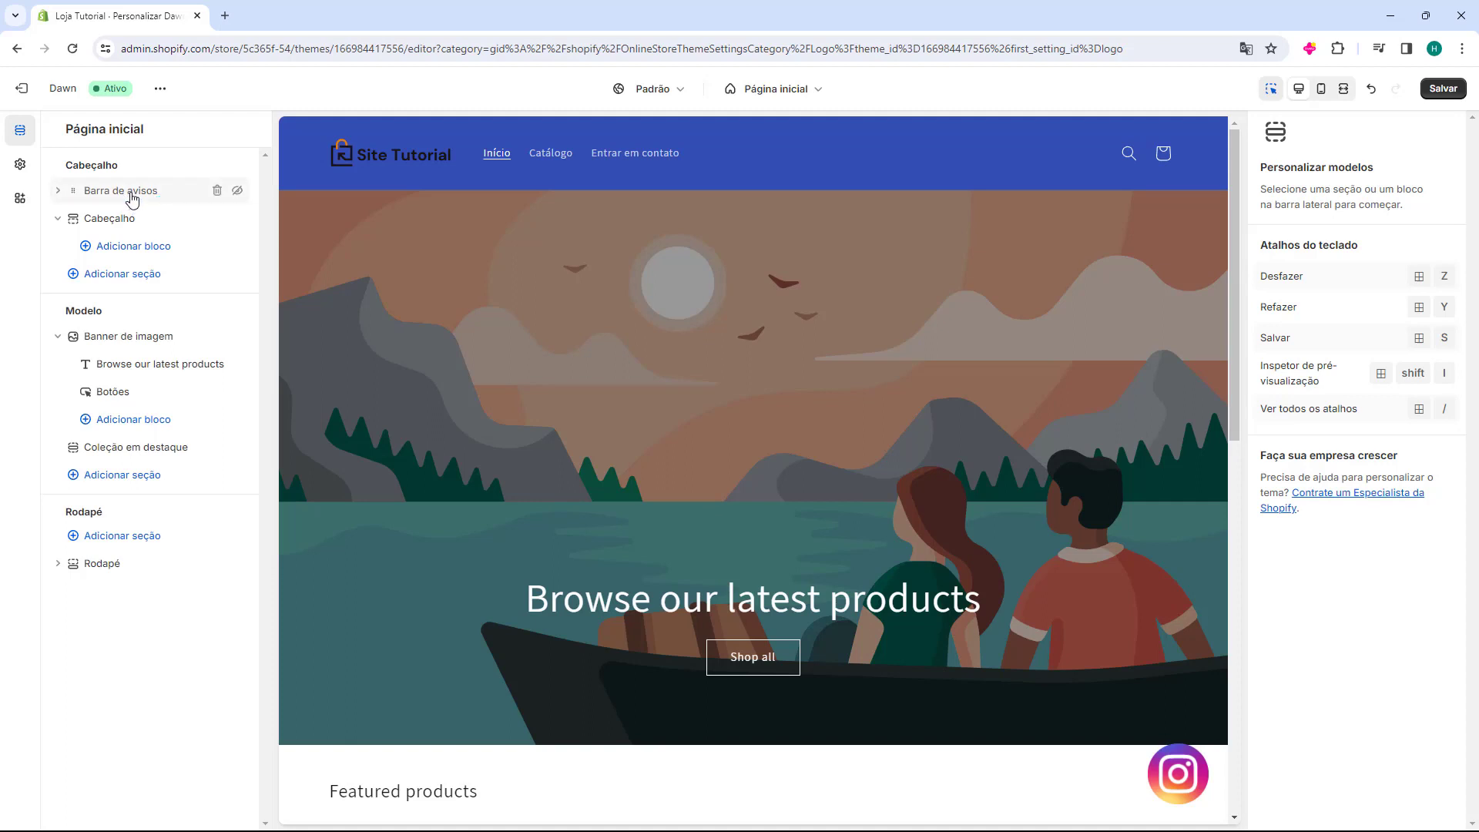
# Step: Save the changes to the home page theme
pyautogui.click(1443, 91)
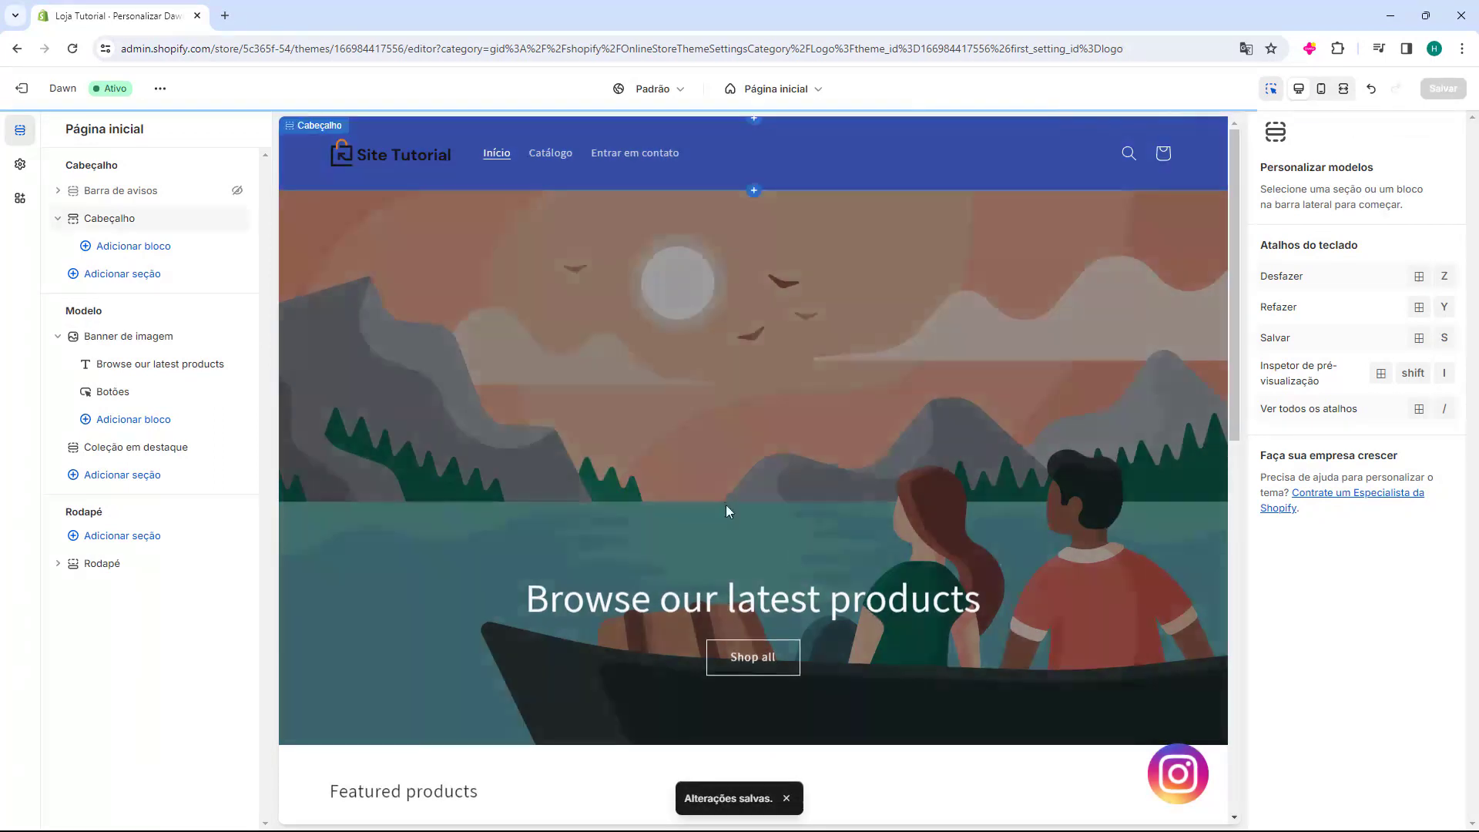